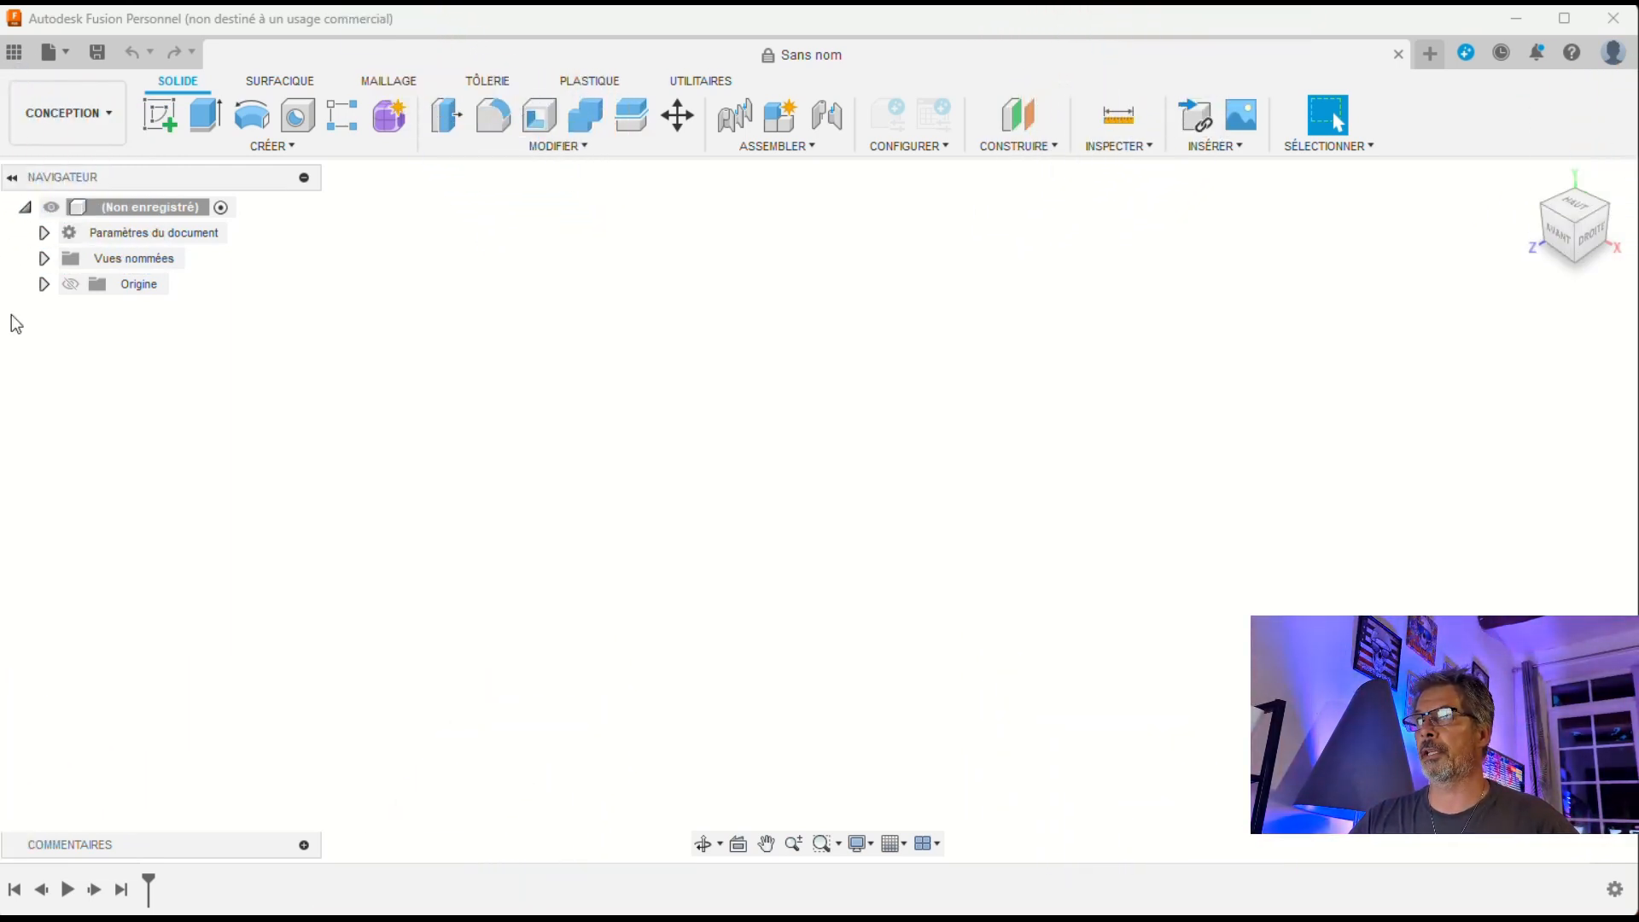
- Sketch a 118 × 118 mm centre rectangle on the horizontal plane, centred on the origin
left_click(294, 146)
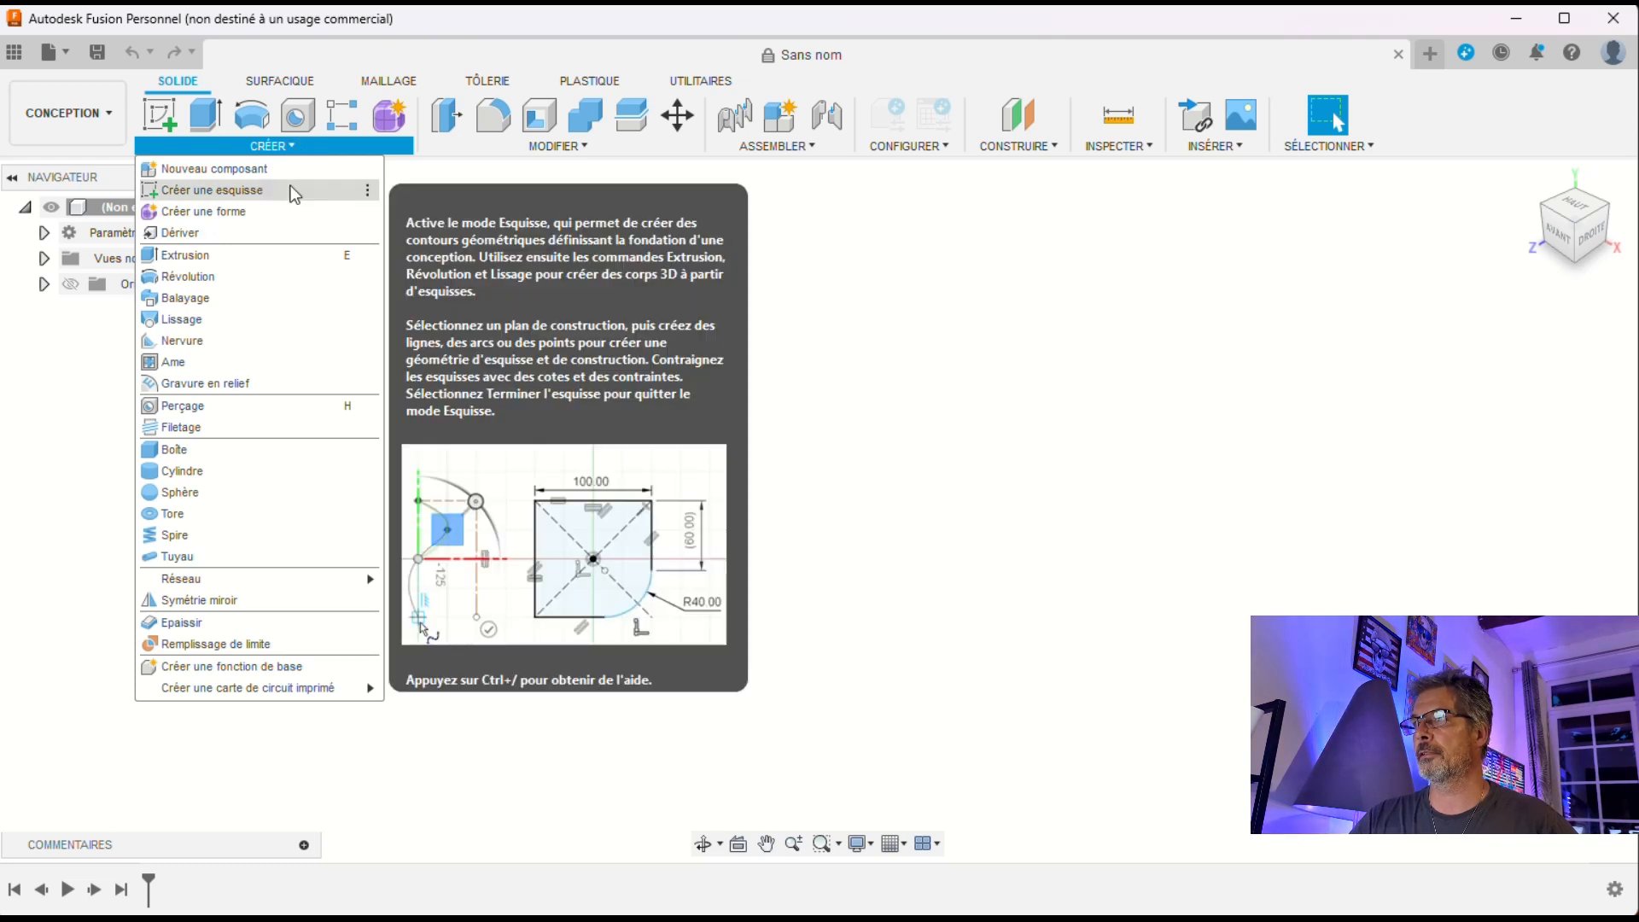
left_click(291, 190)
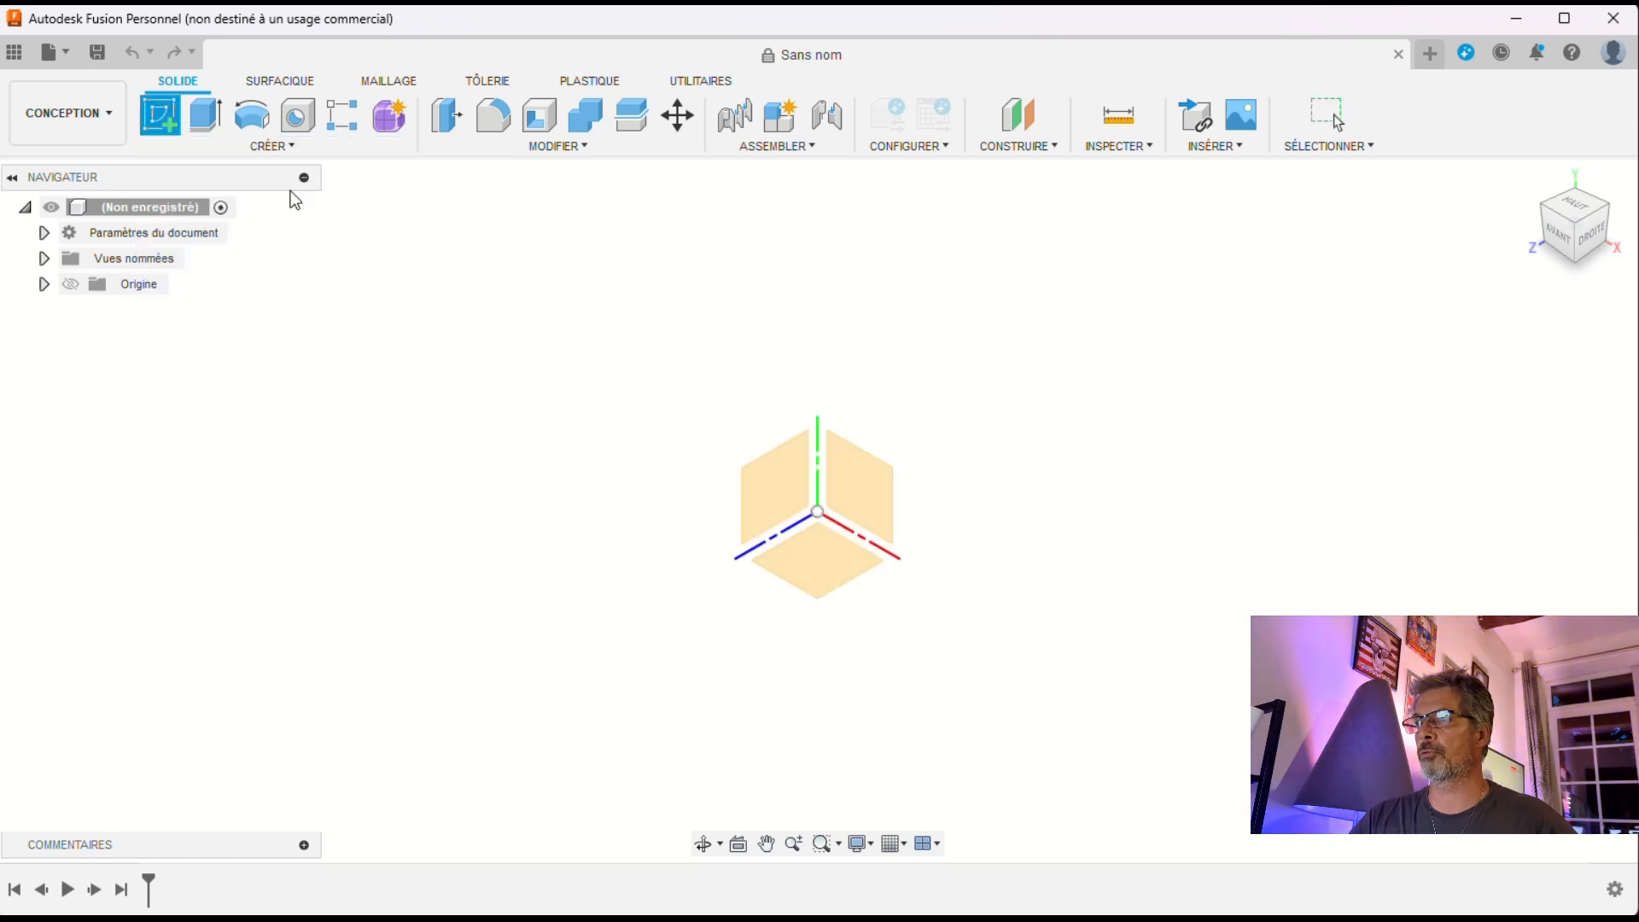
left_click(827, 569)
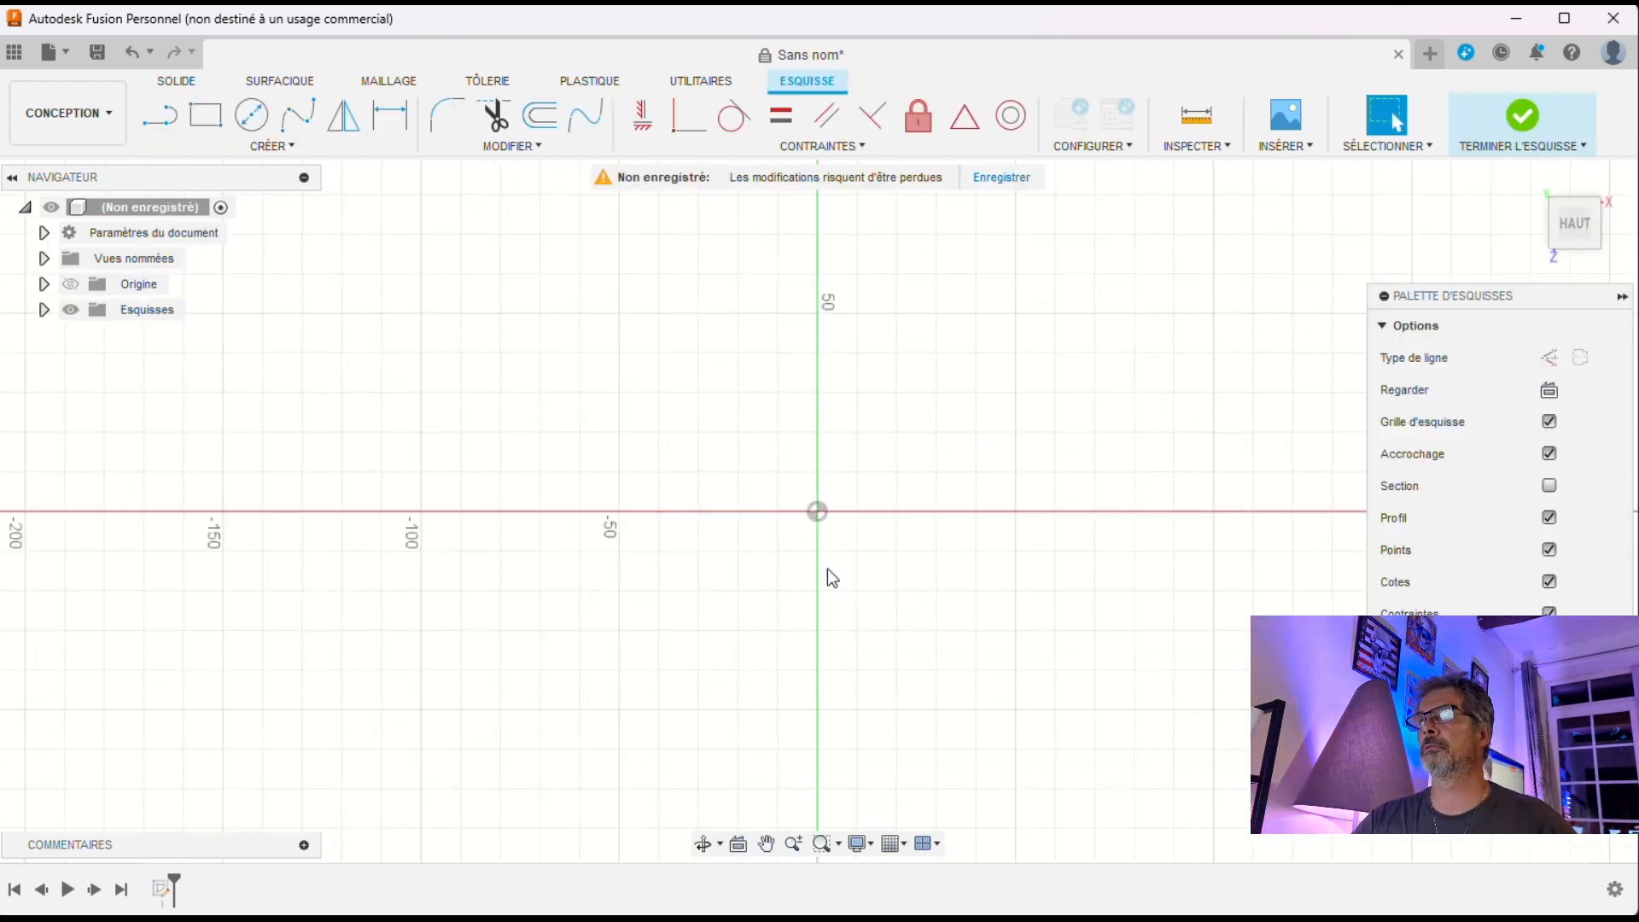
left_click(287, 147)
mouse_move(249, 193)
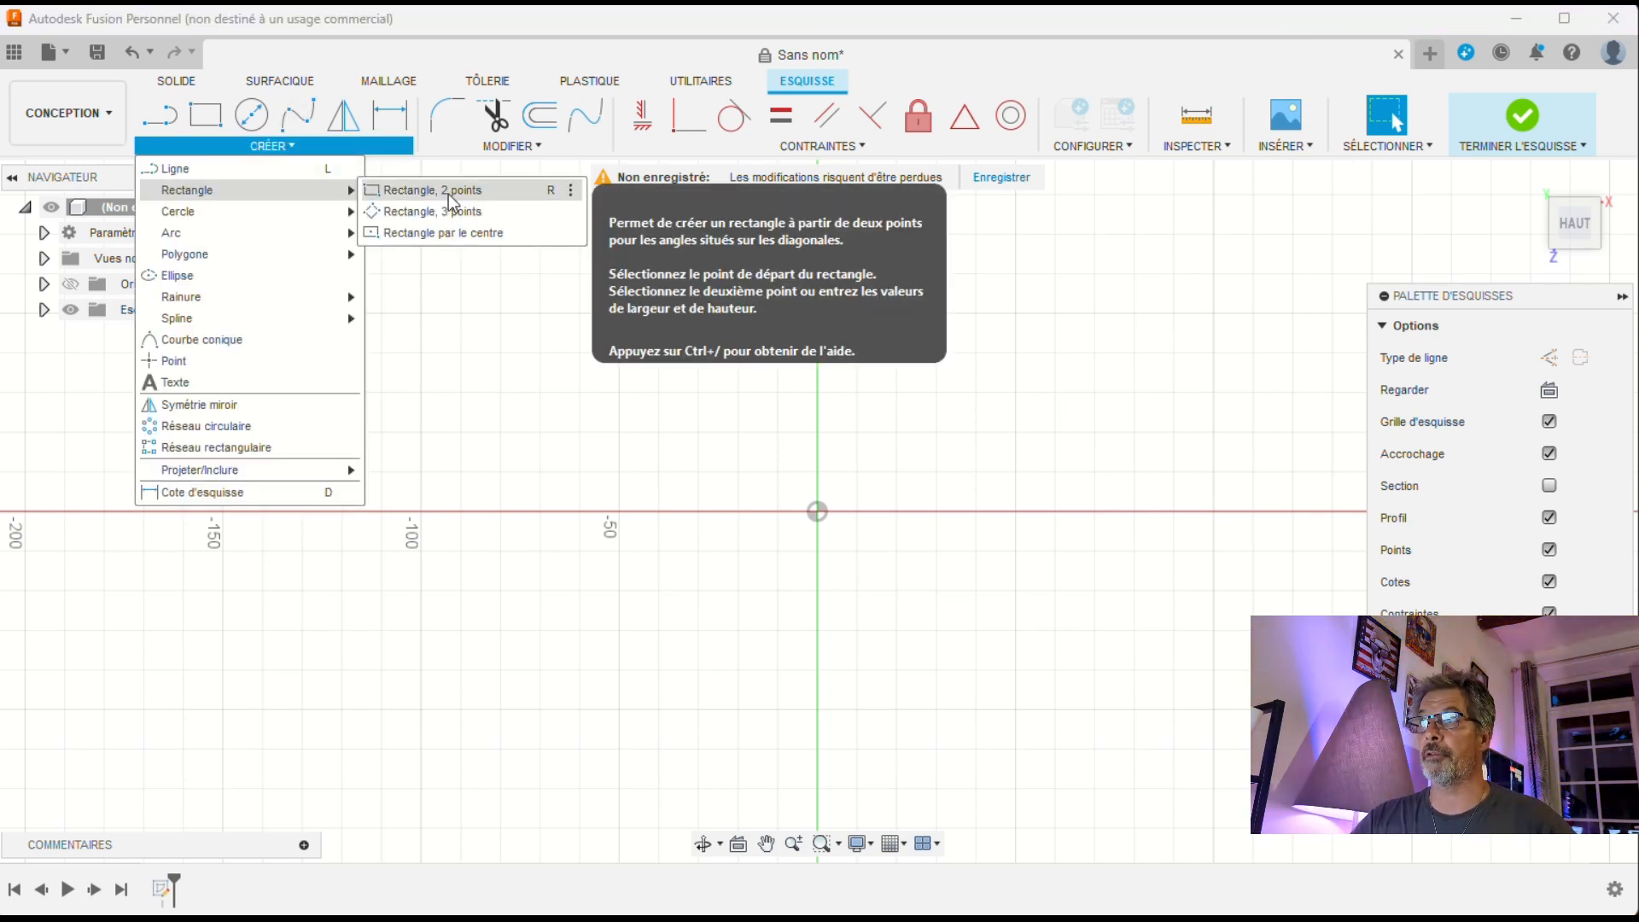
left_click(452, 233)
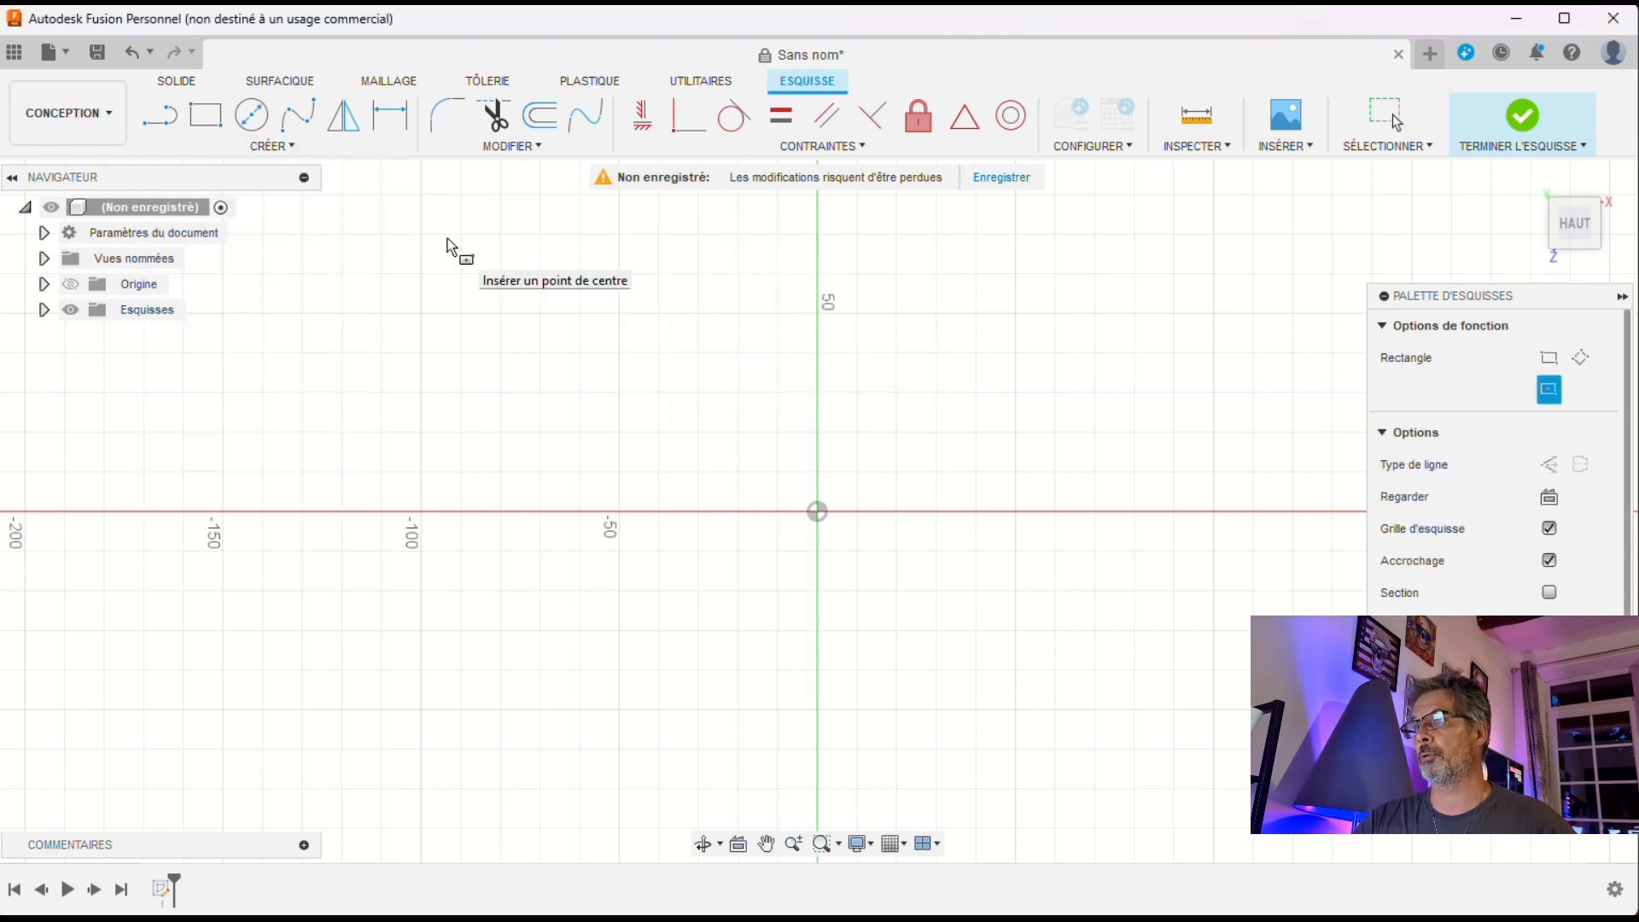
left_click(817, 512)
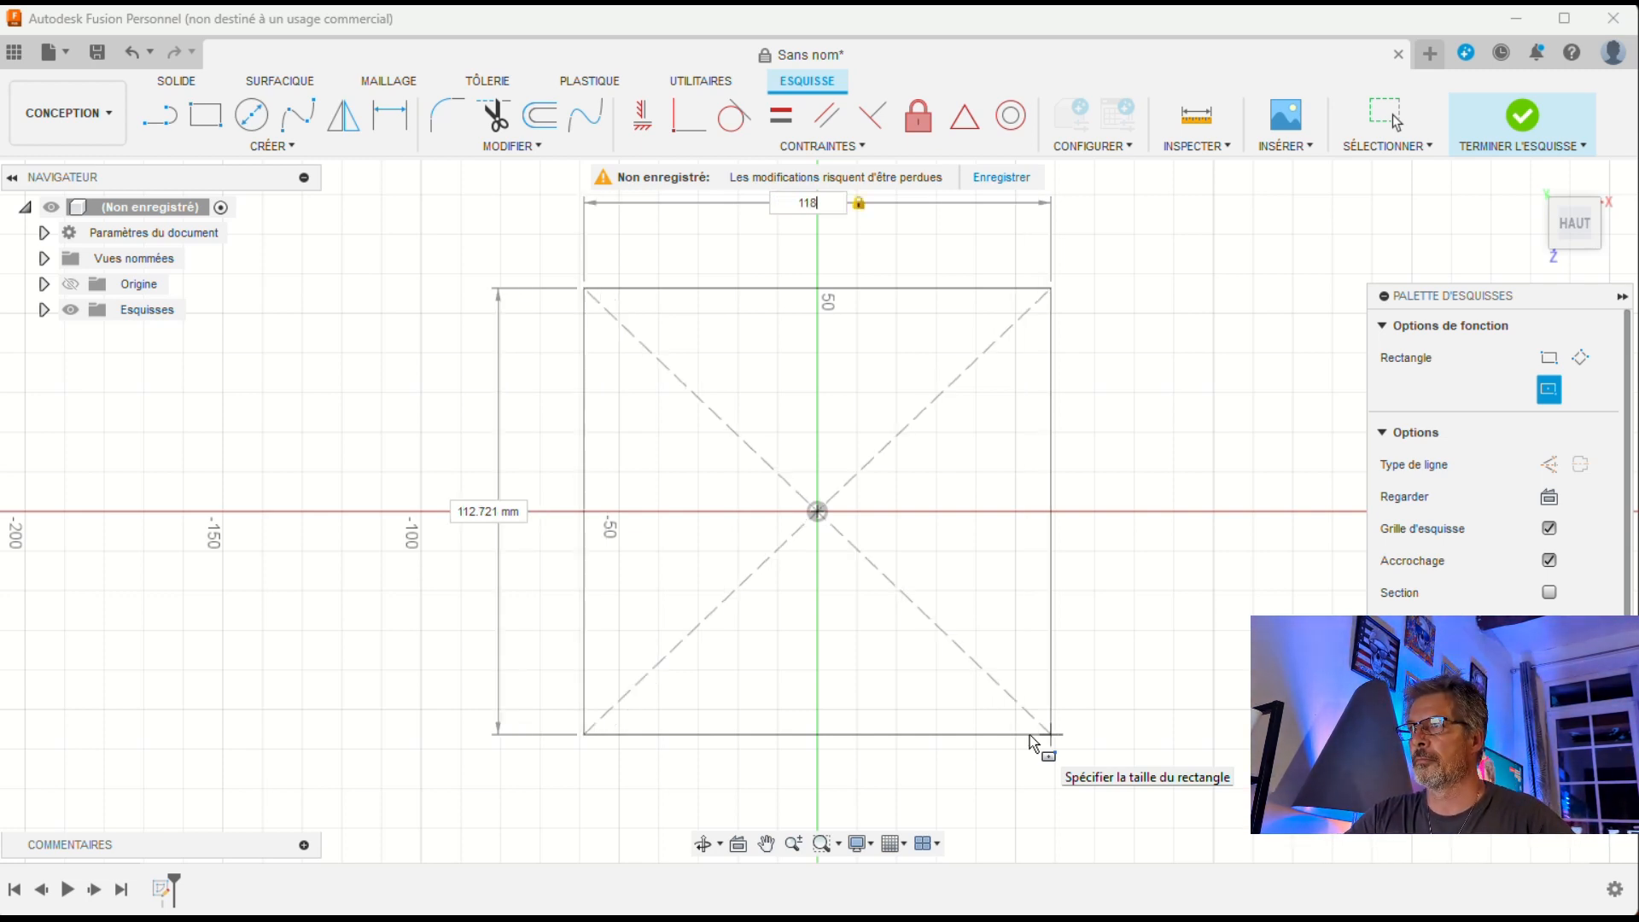
key("Tab")
type("118")
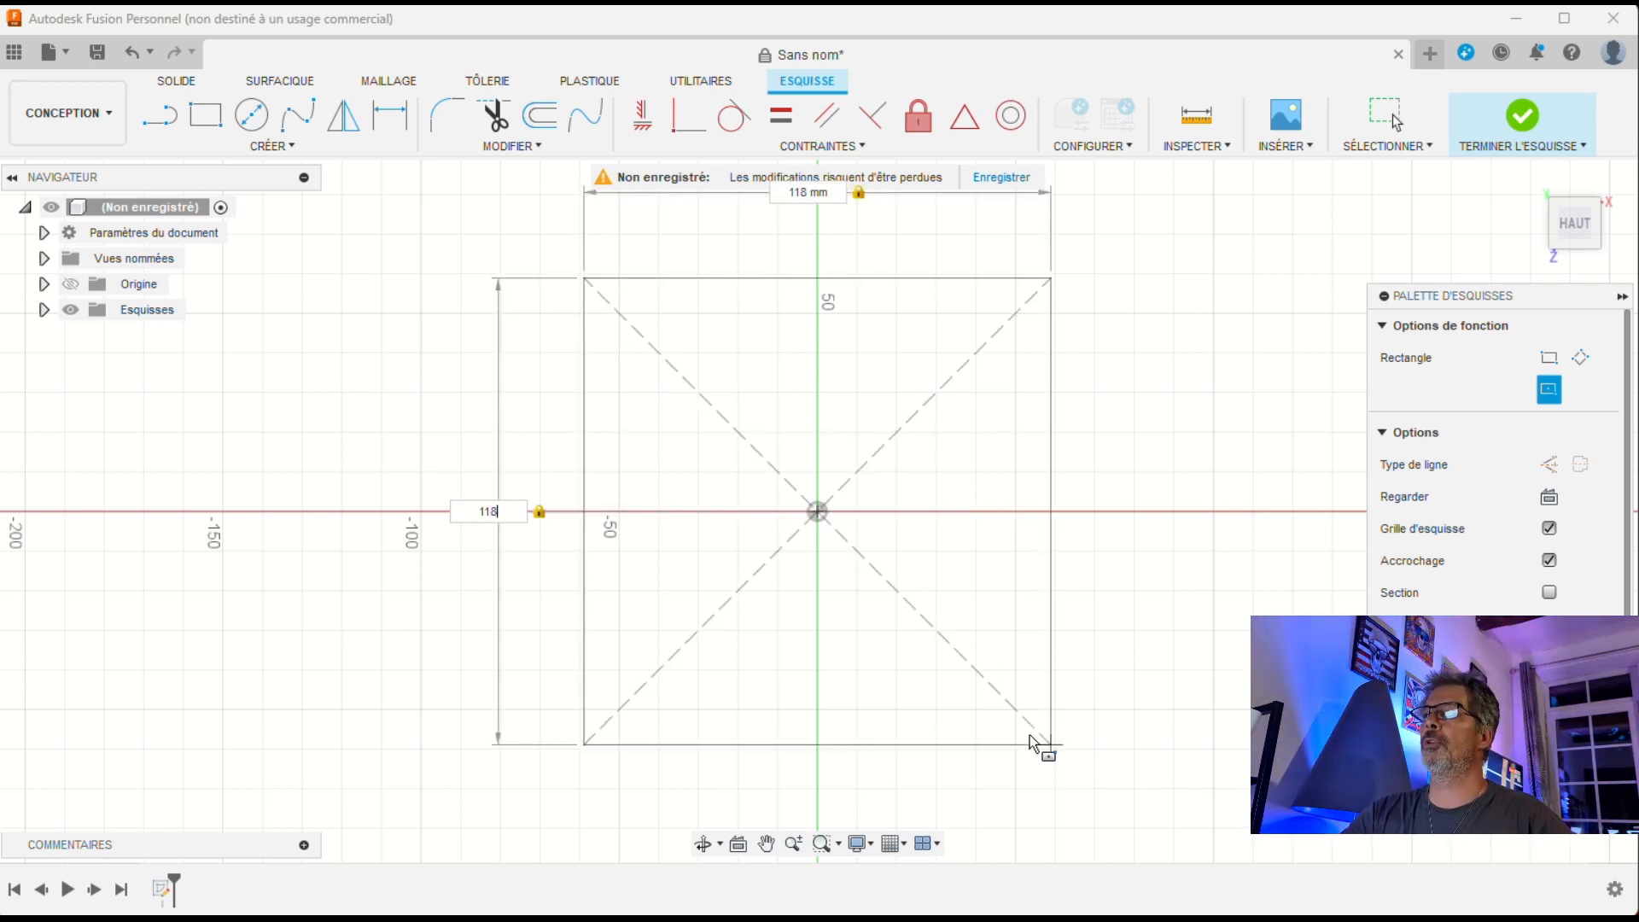
key("Return")
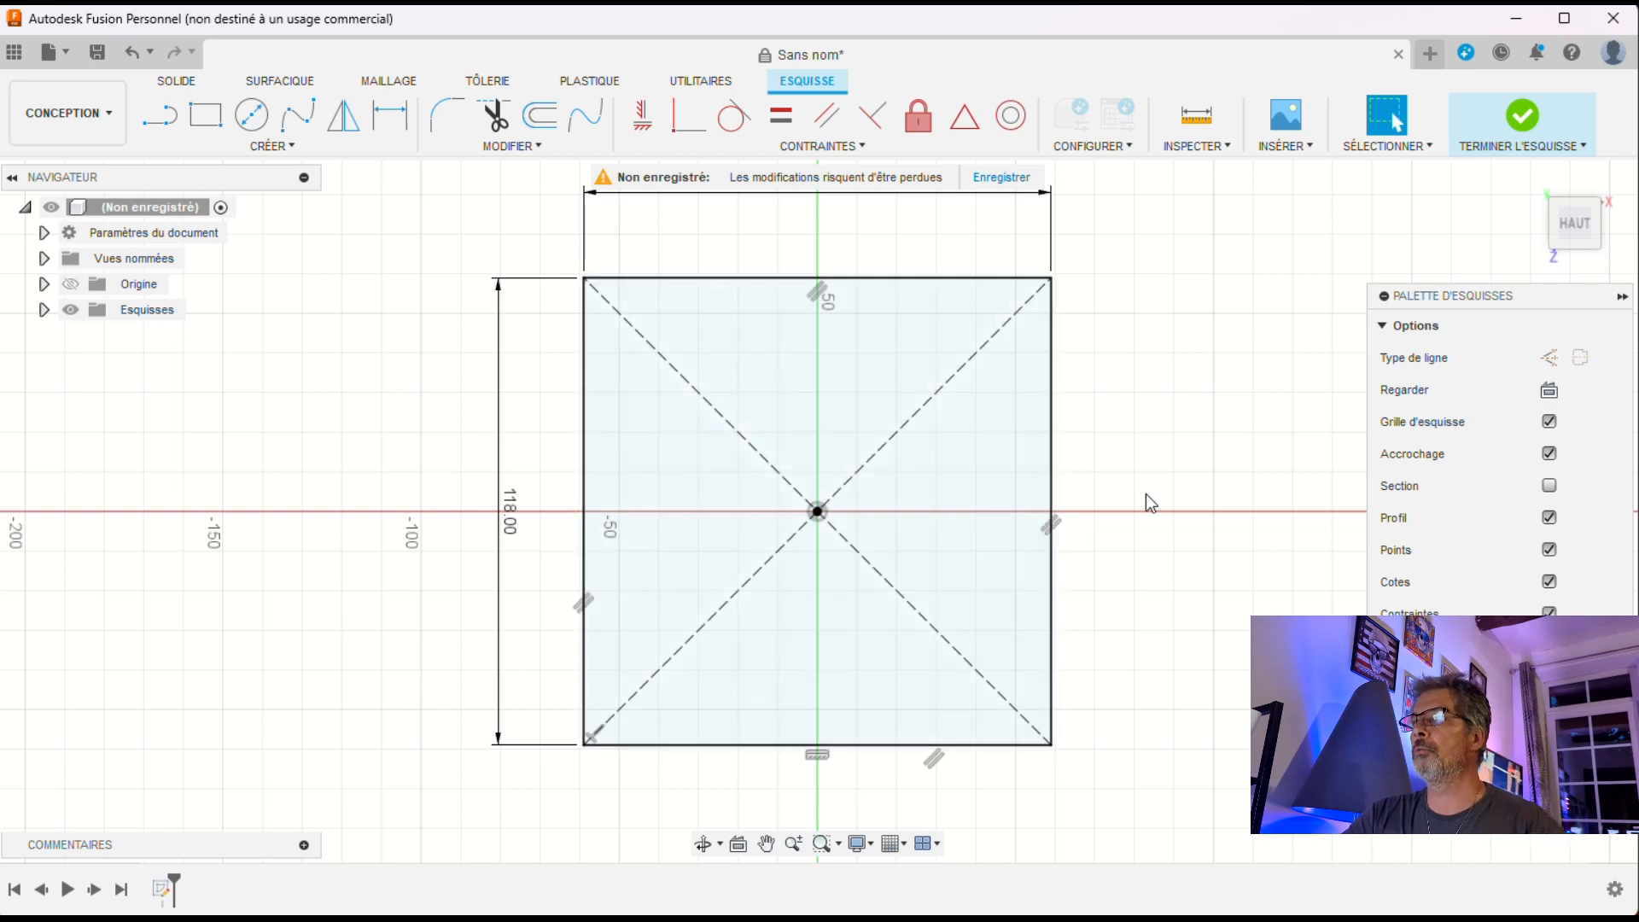
- Extrude the square profile 15 mm upward as a new body
left_click(926, 519)
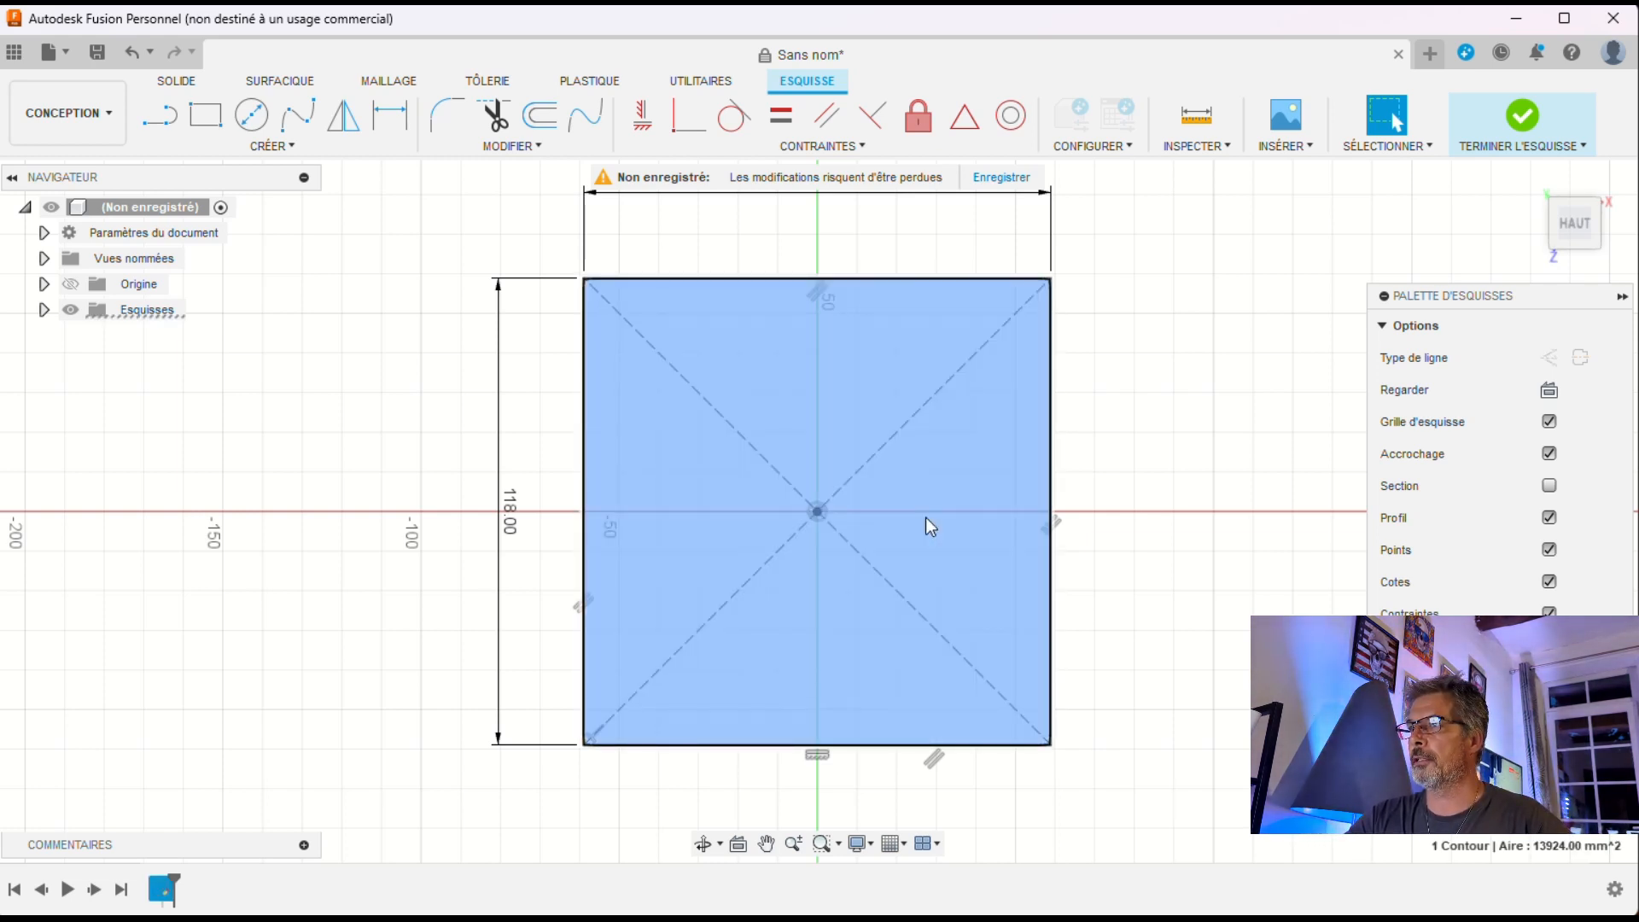
key("e")
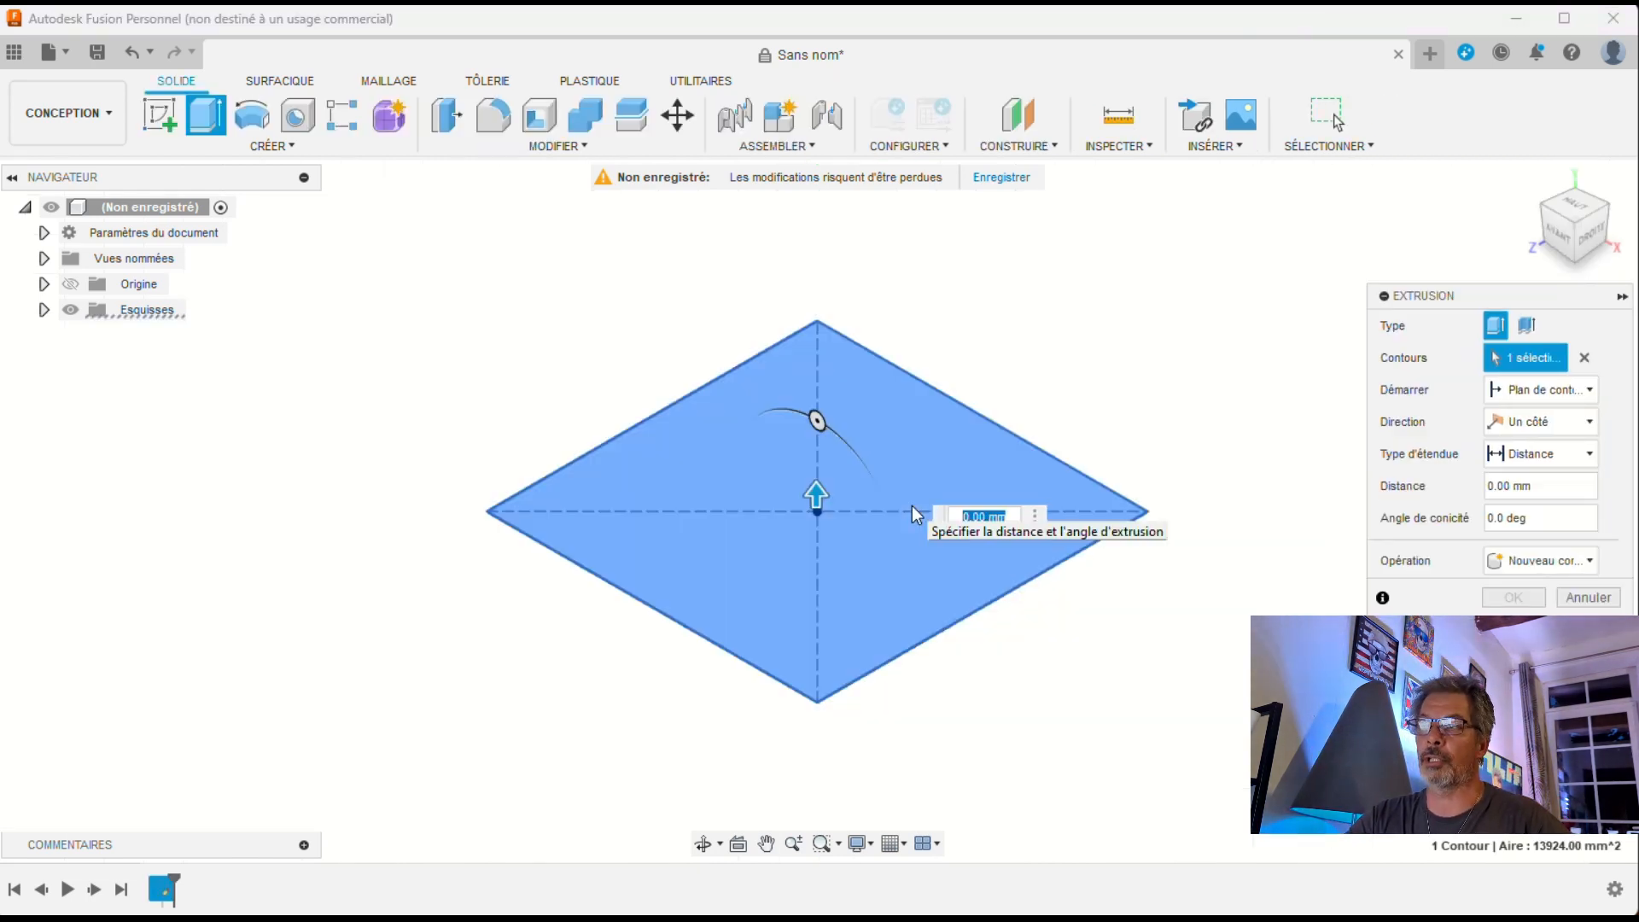
type("10")
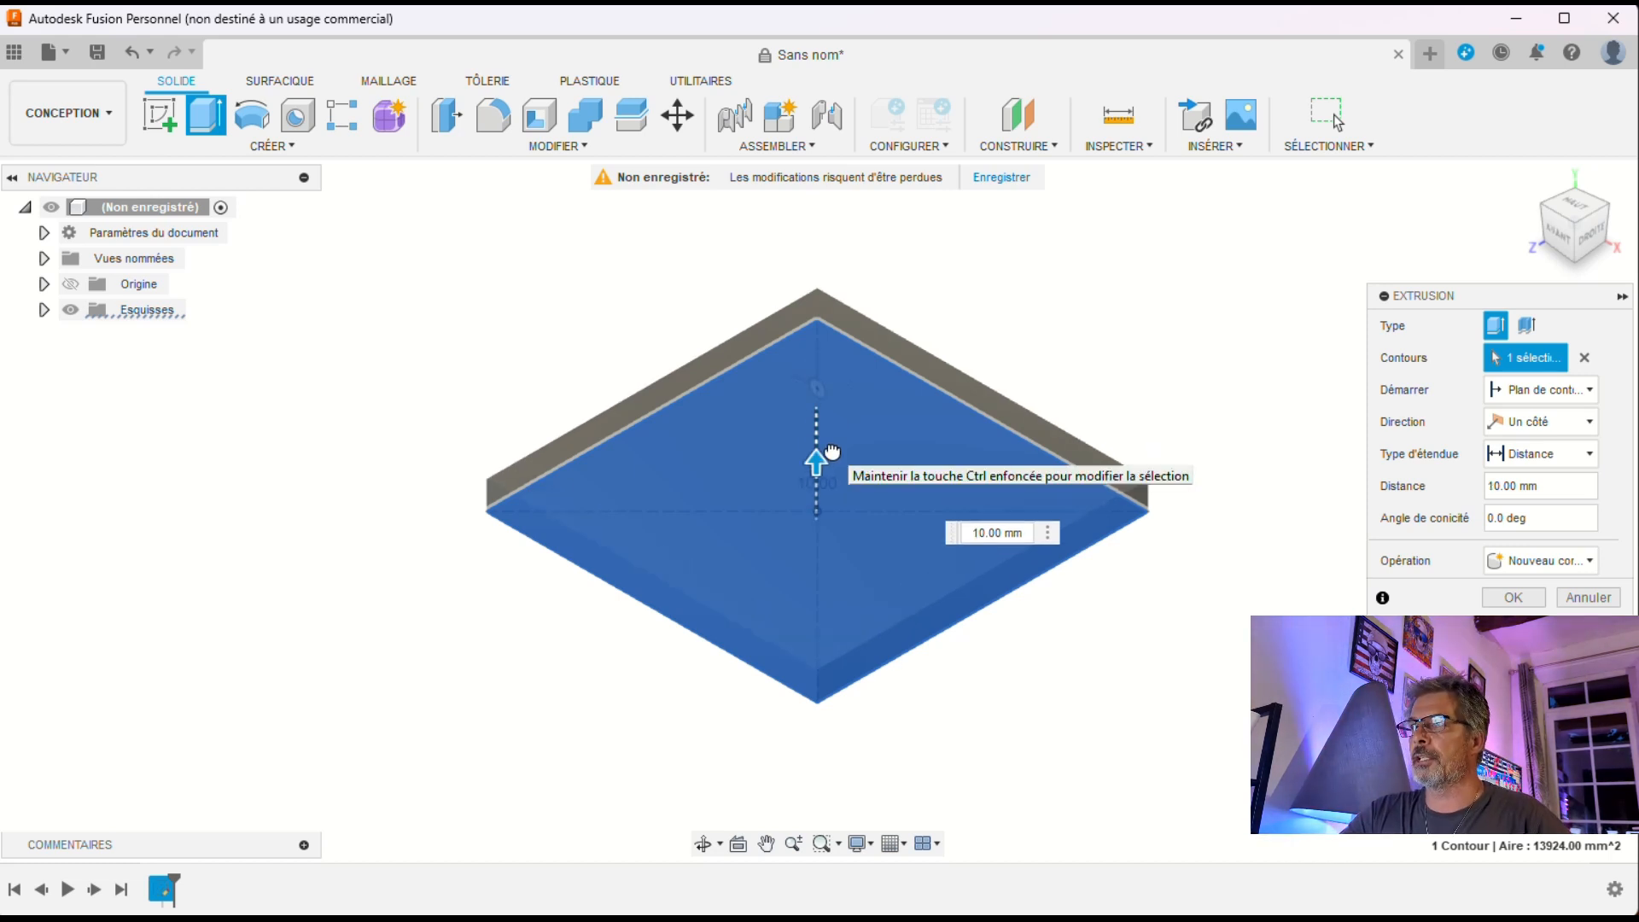
left_click_drag(832, 452, 833, 450)
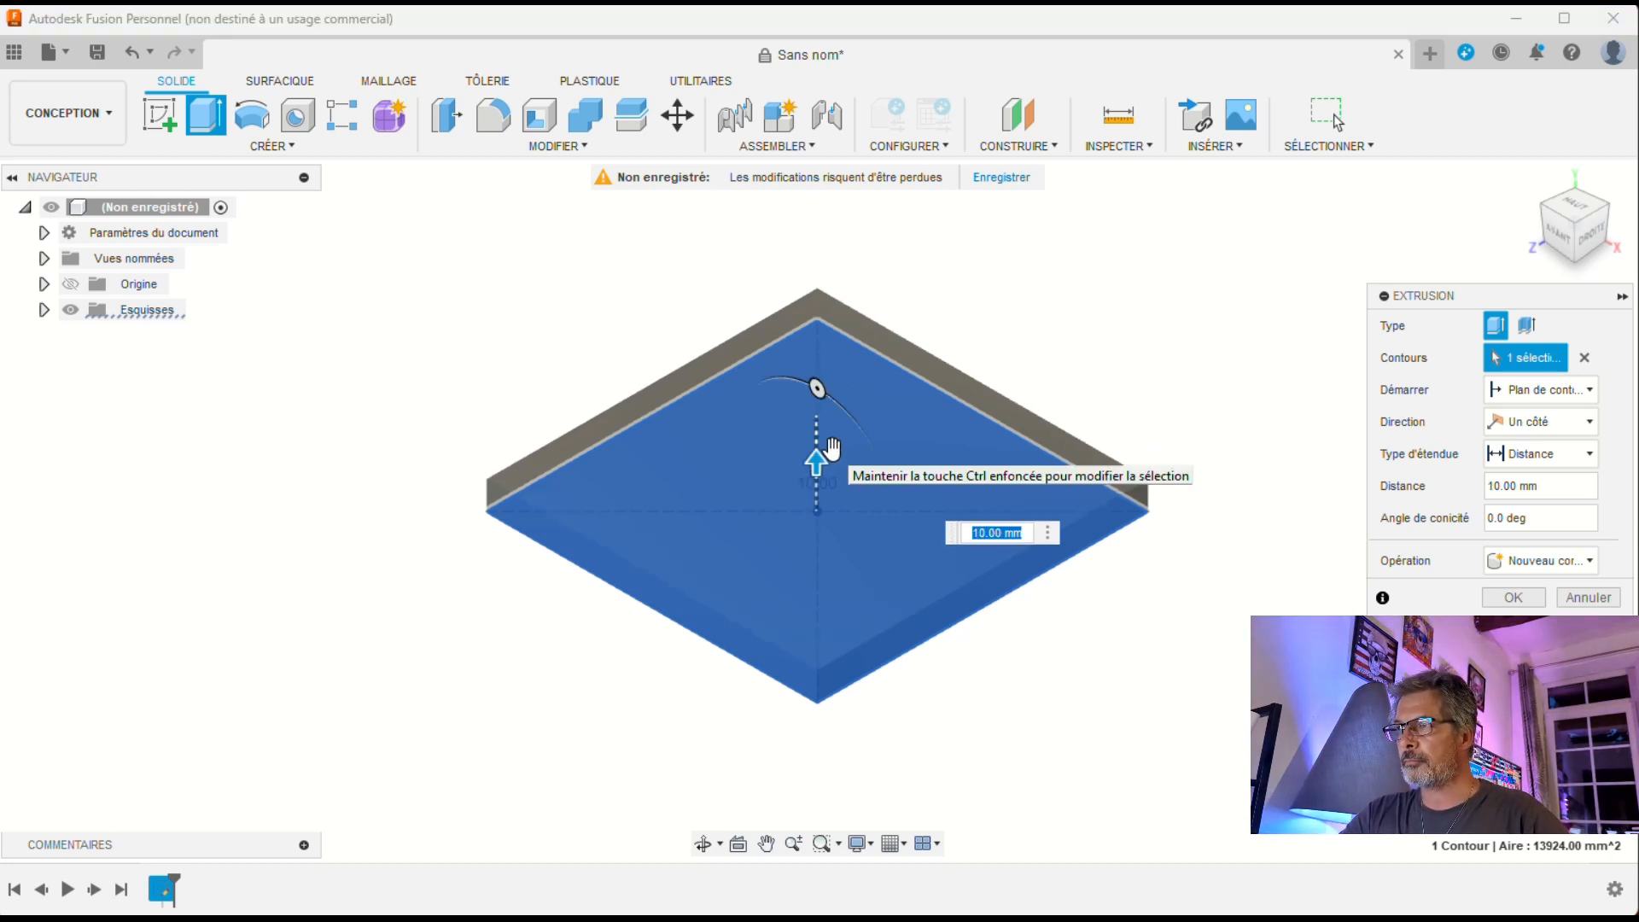
left_click_drag(817, 459, 820, 434)
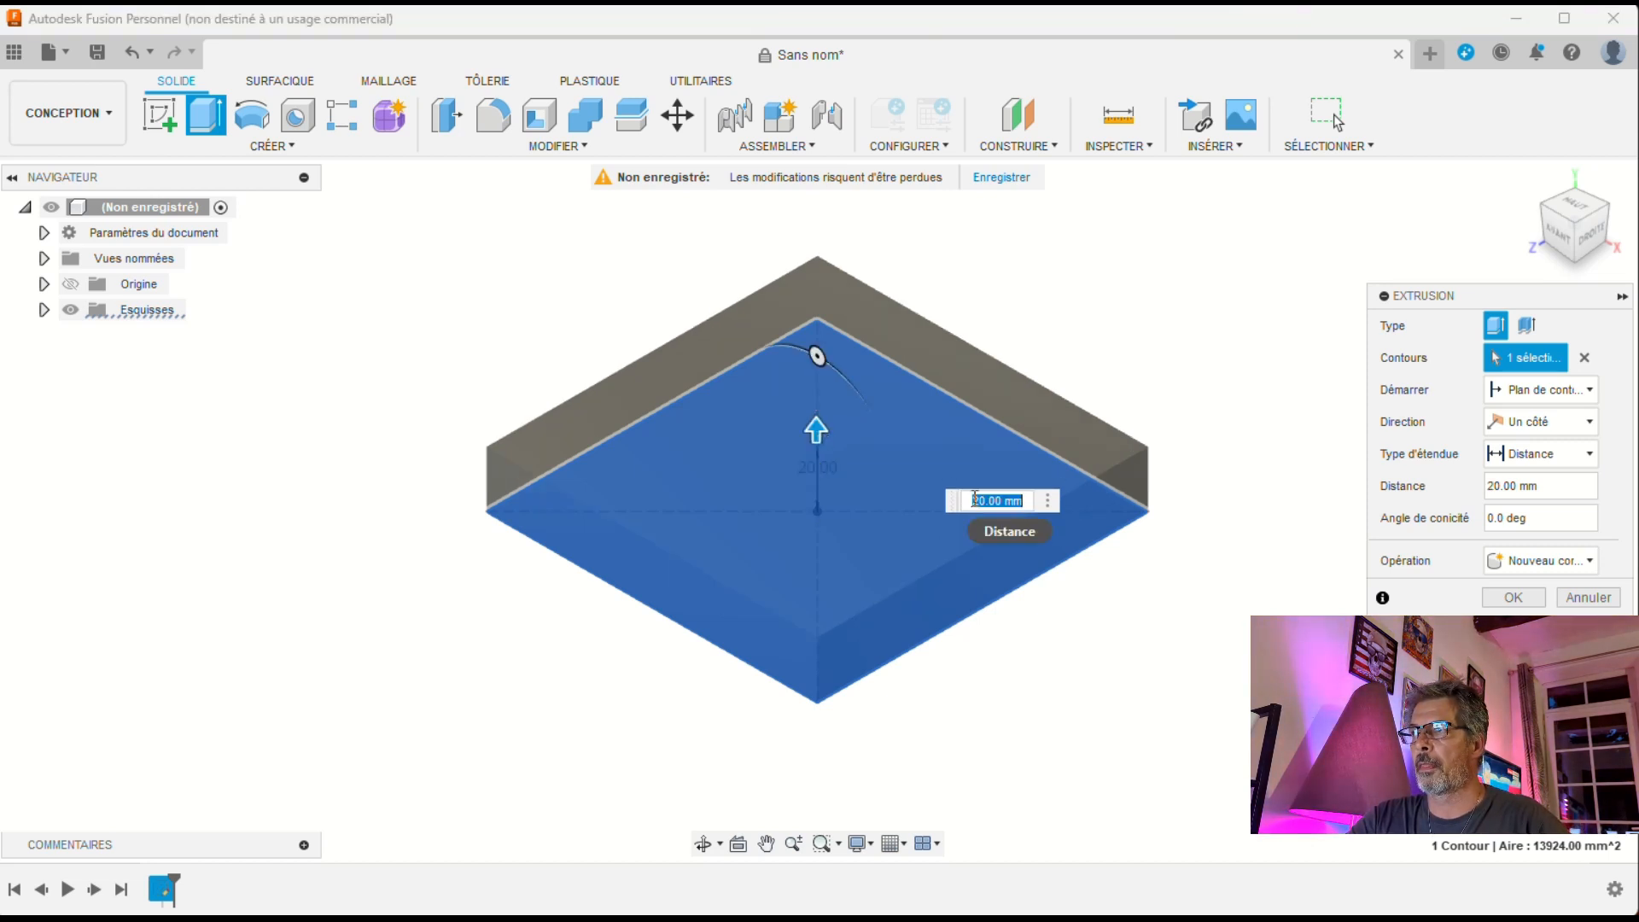
type("1")
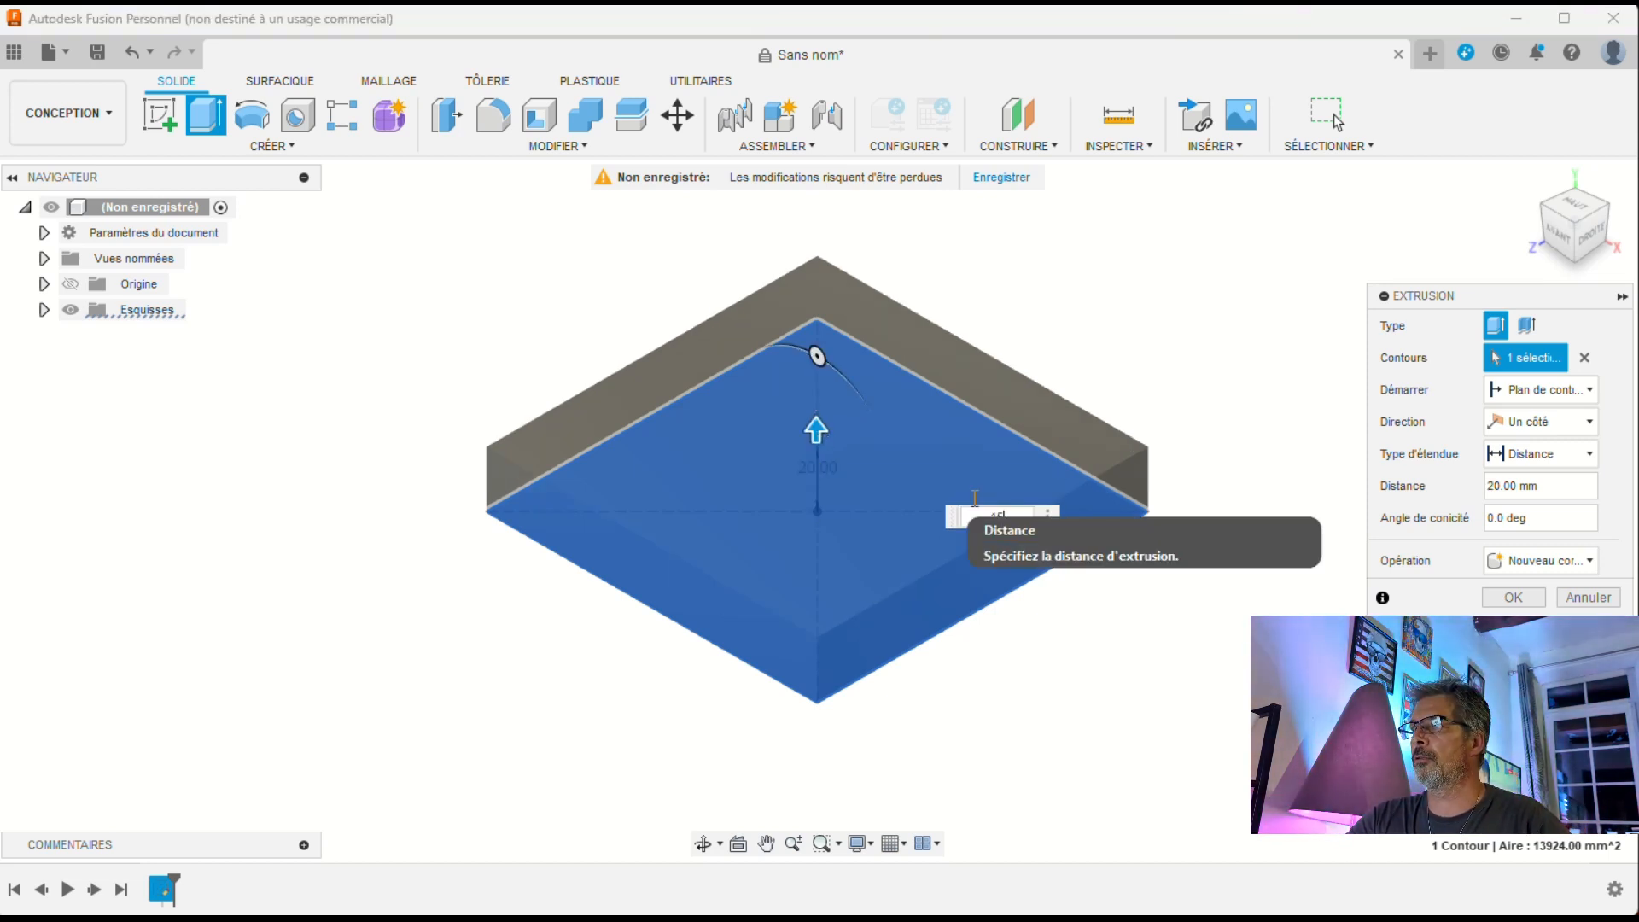
type("5")
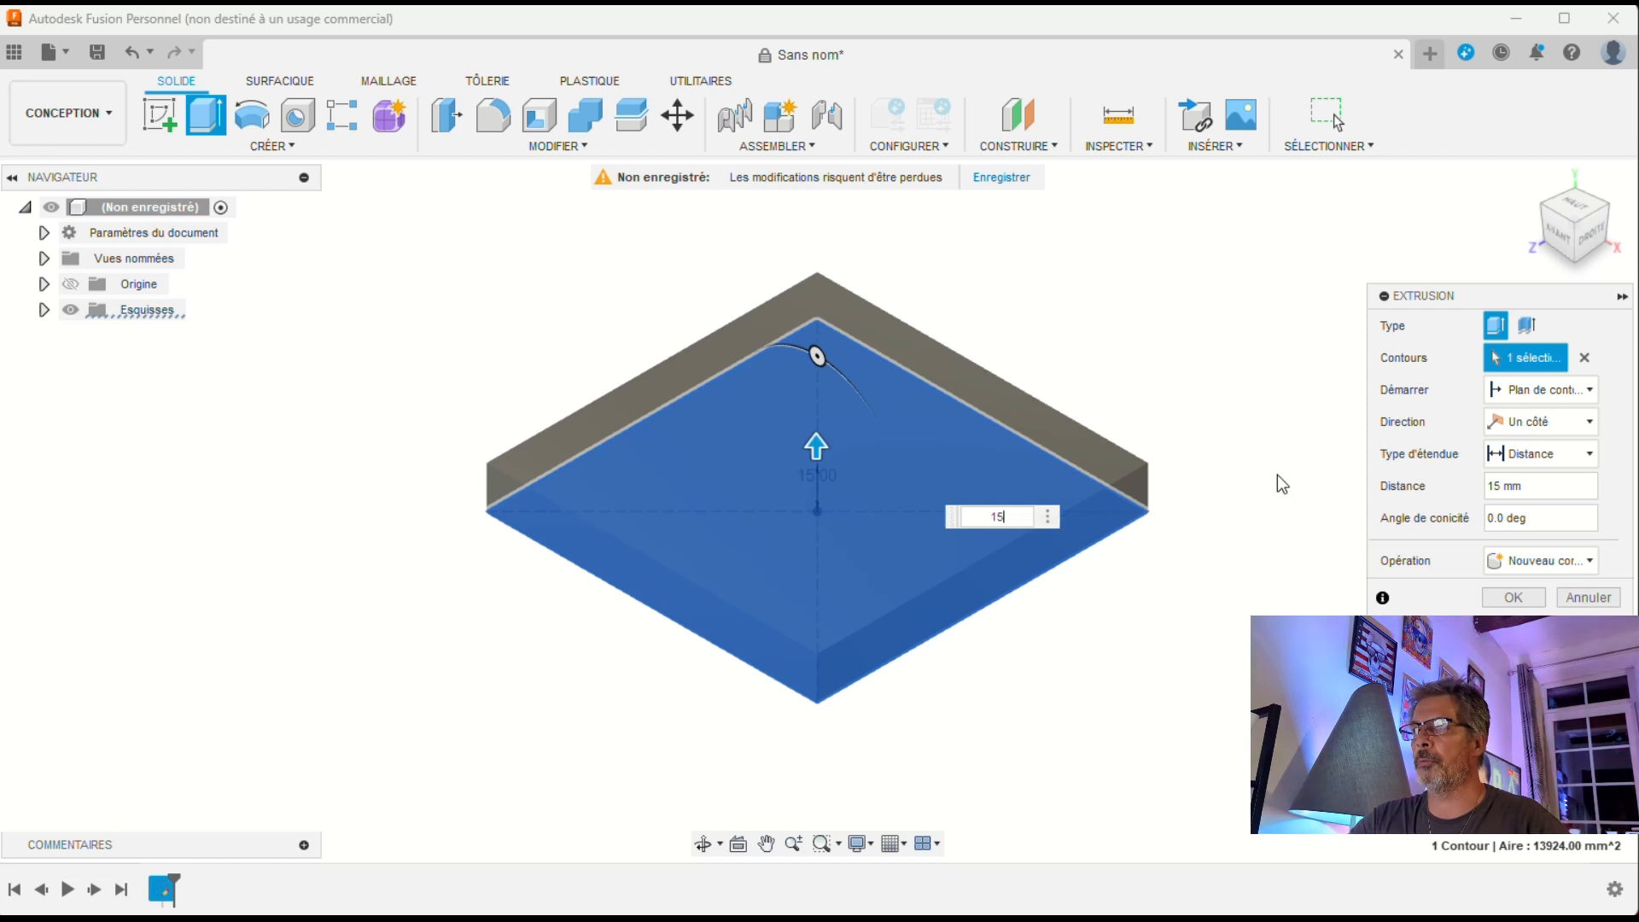
key("Return")
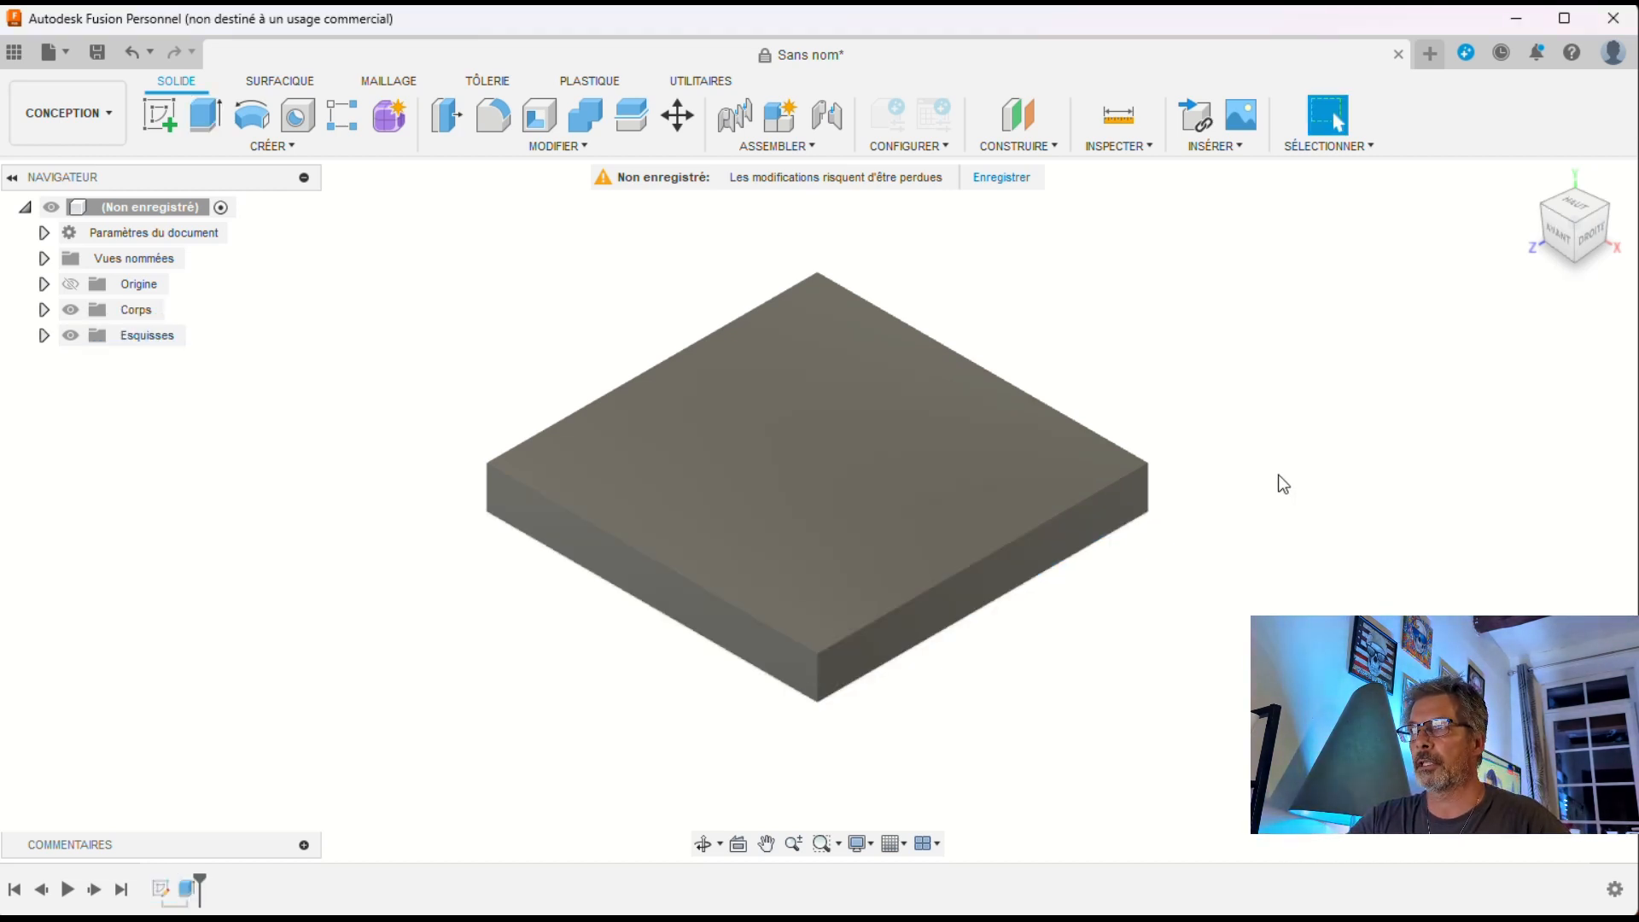
- Sketch a 41 mm diameter circle centred on the origin on the plate's top face
left_click(1578, 210)
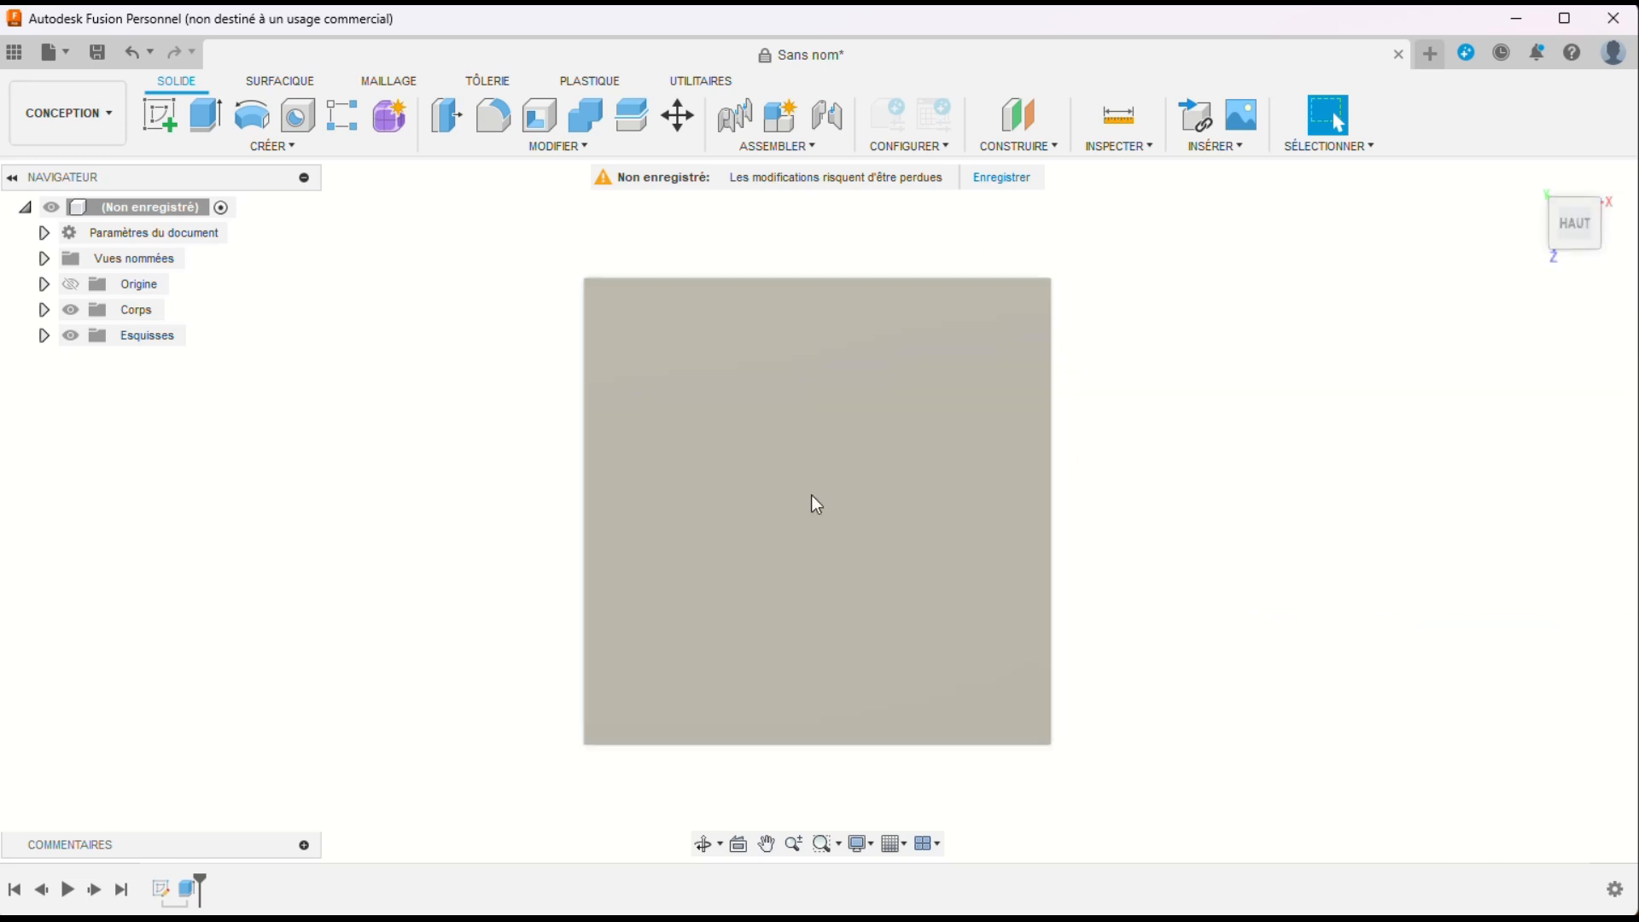
left_click(812, 498)
left_click(279, 149)
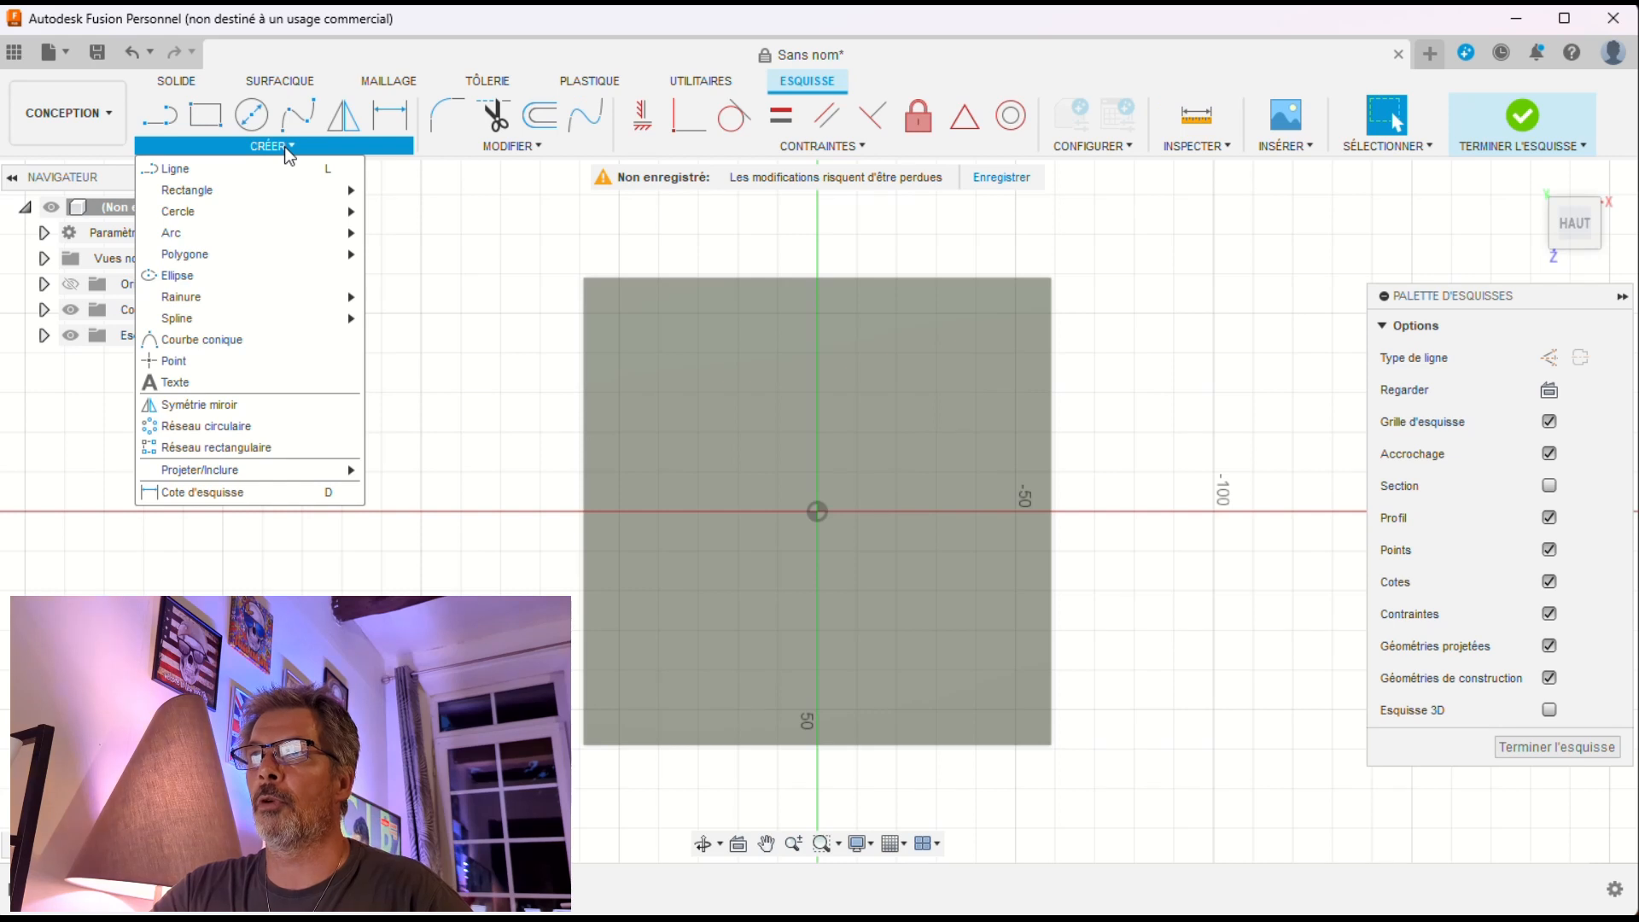
mouse_move(233, 217)
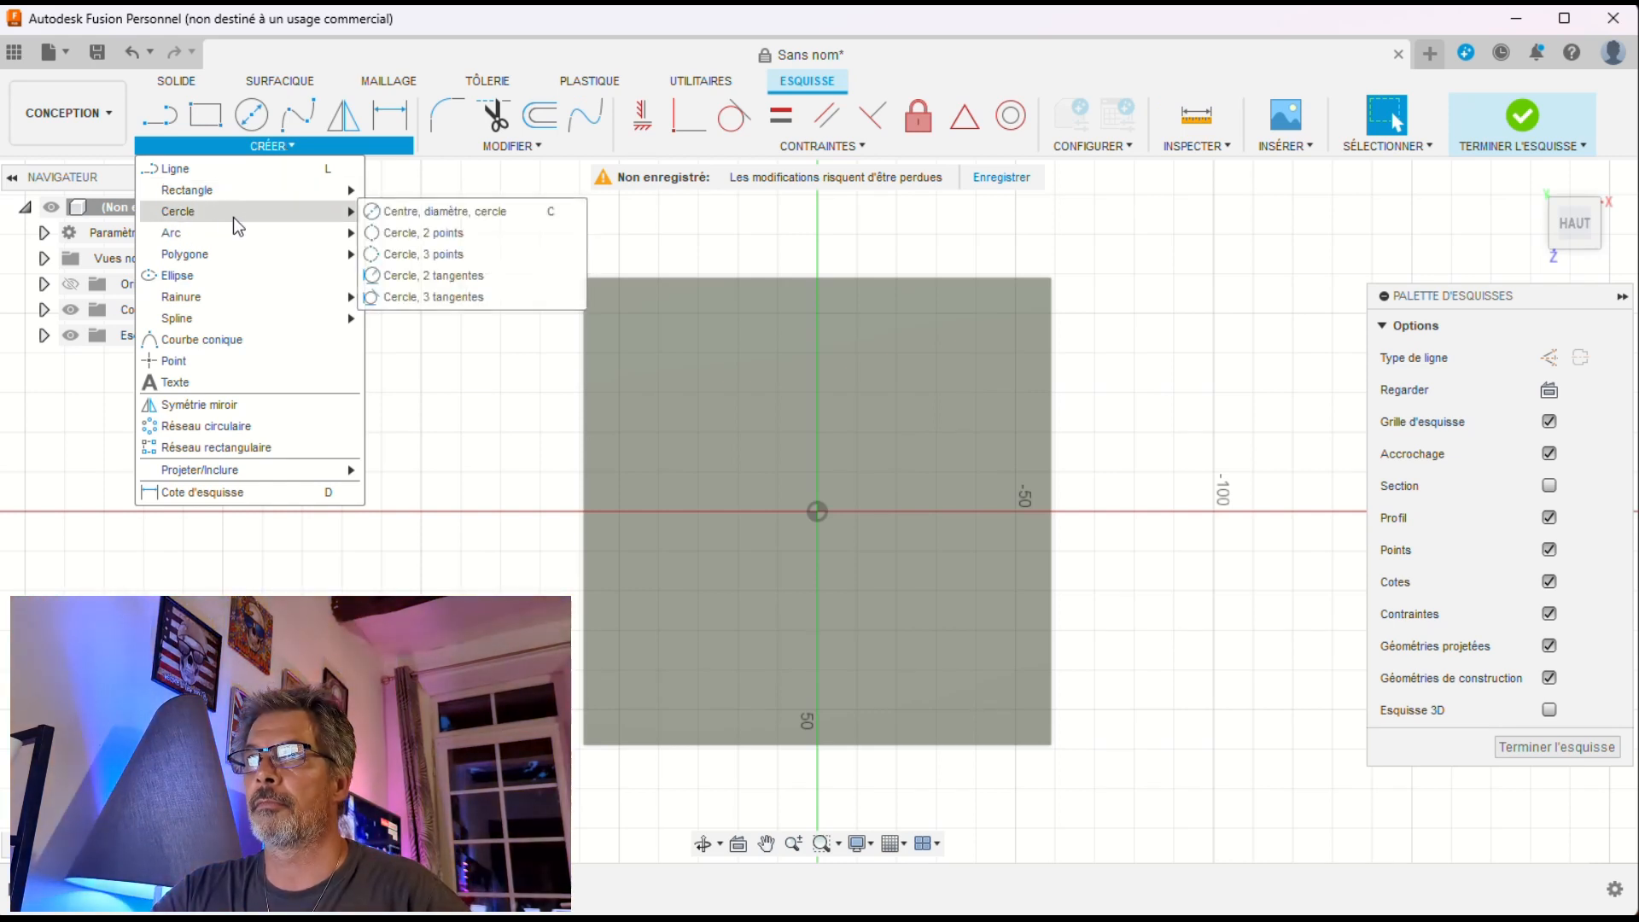
left_click(426, 215)
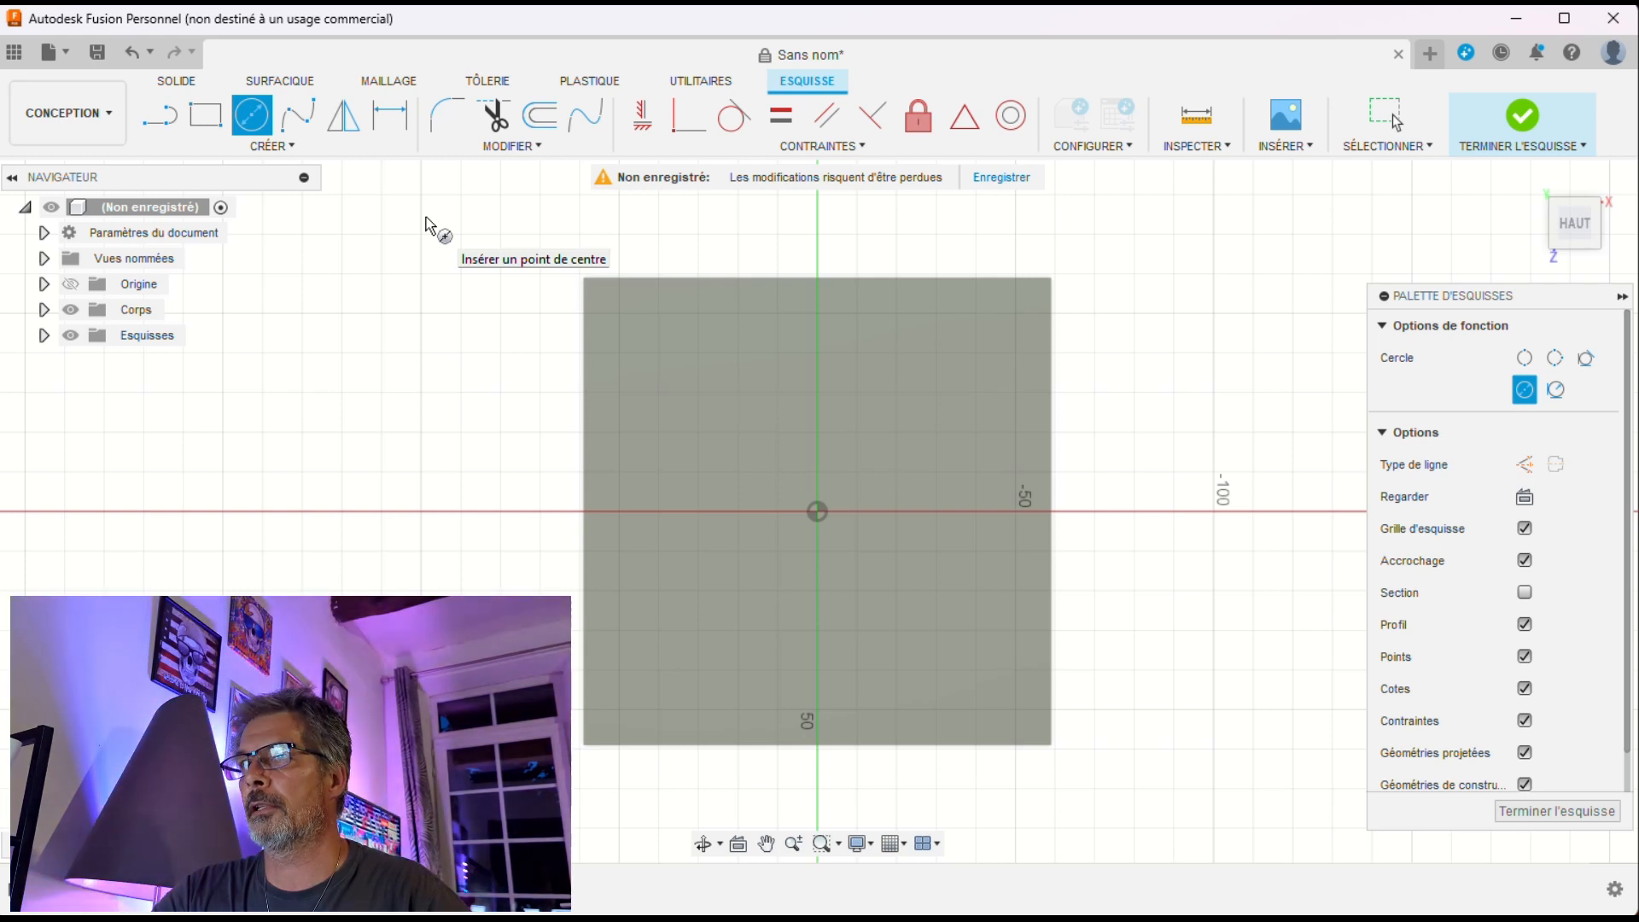
left_click(817, 511)
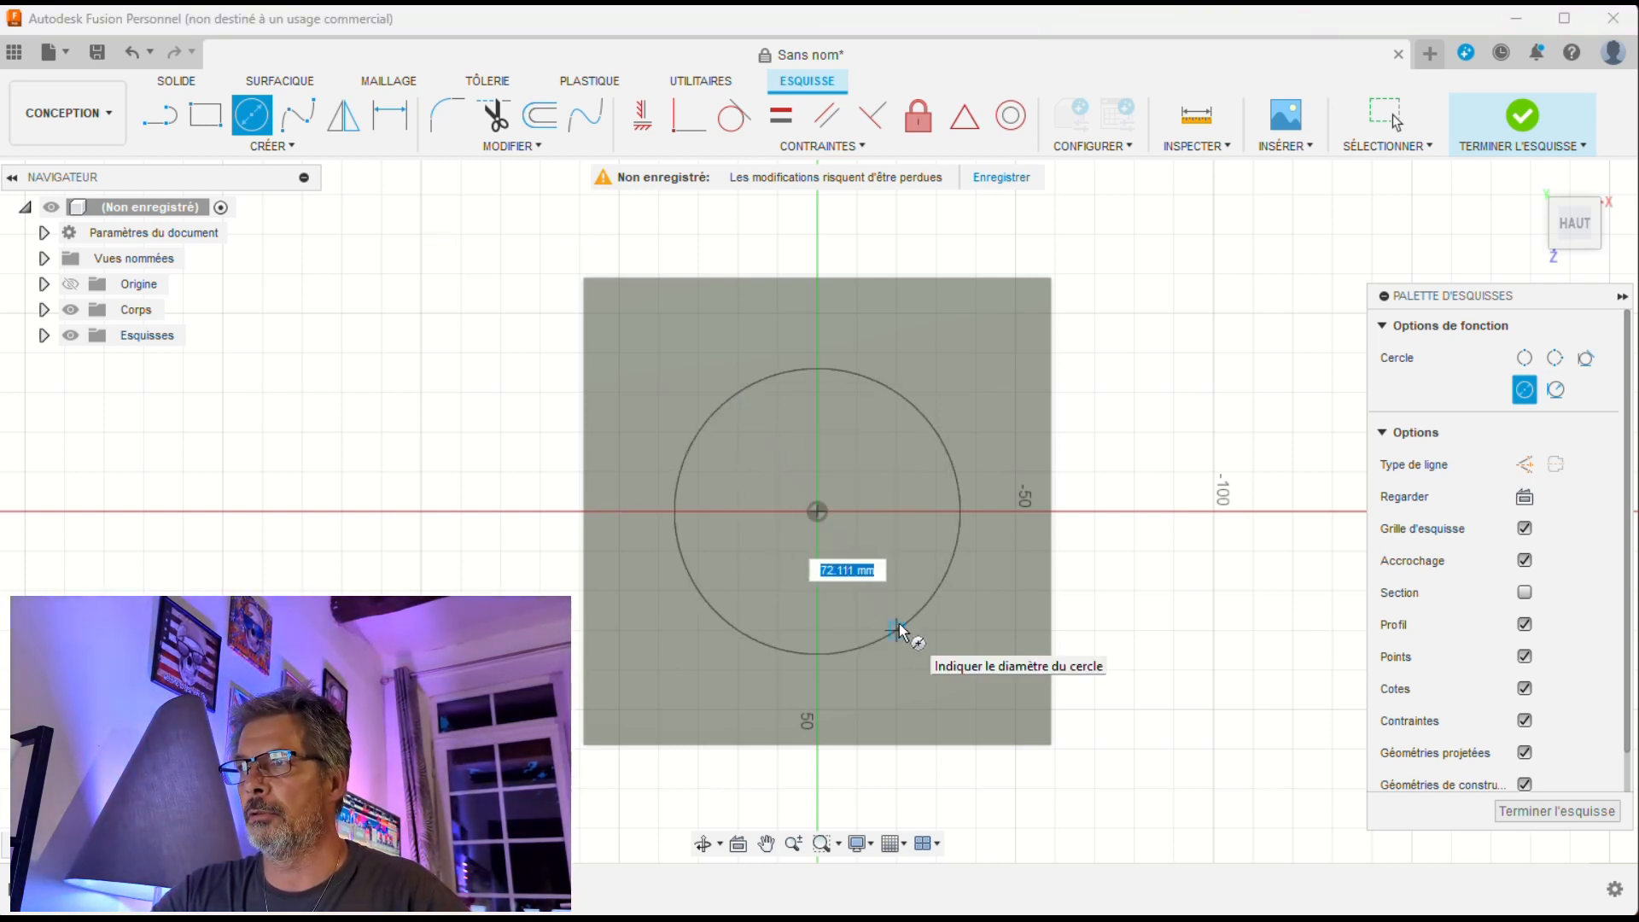
type("41")
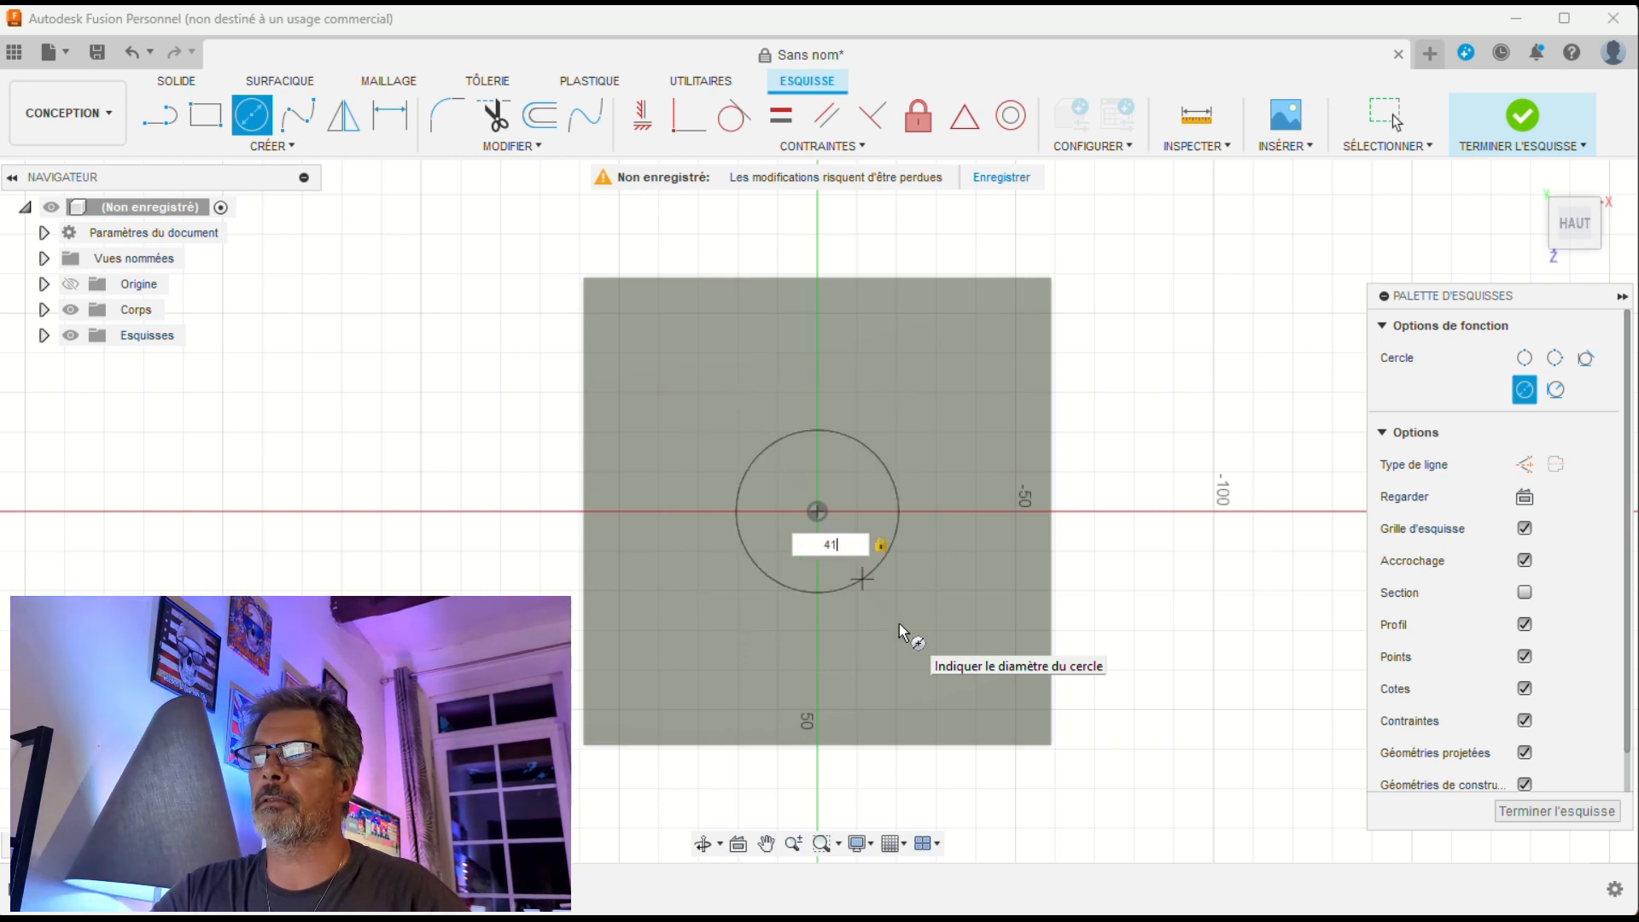
key("Return")
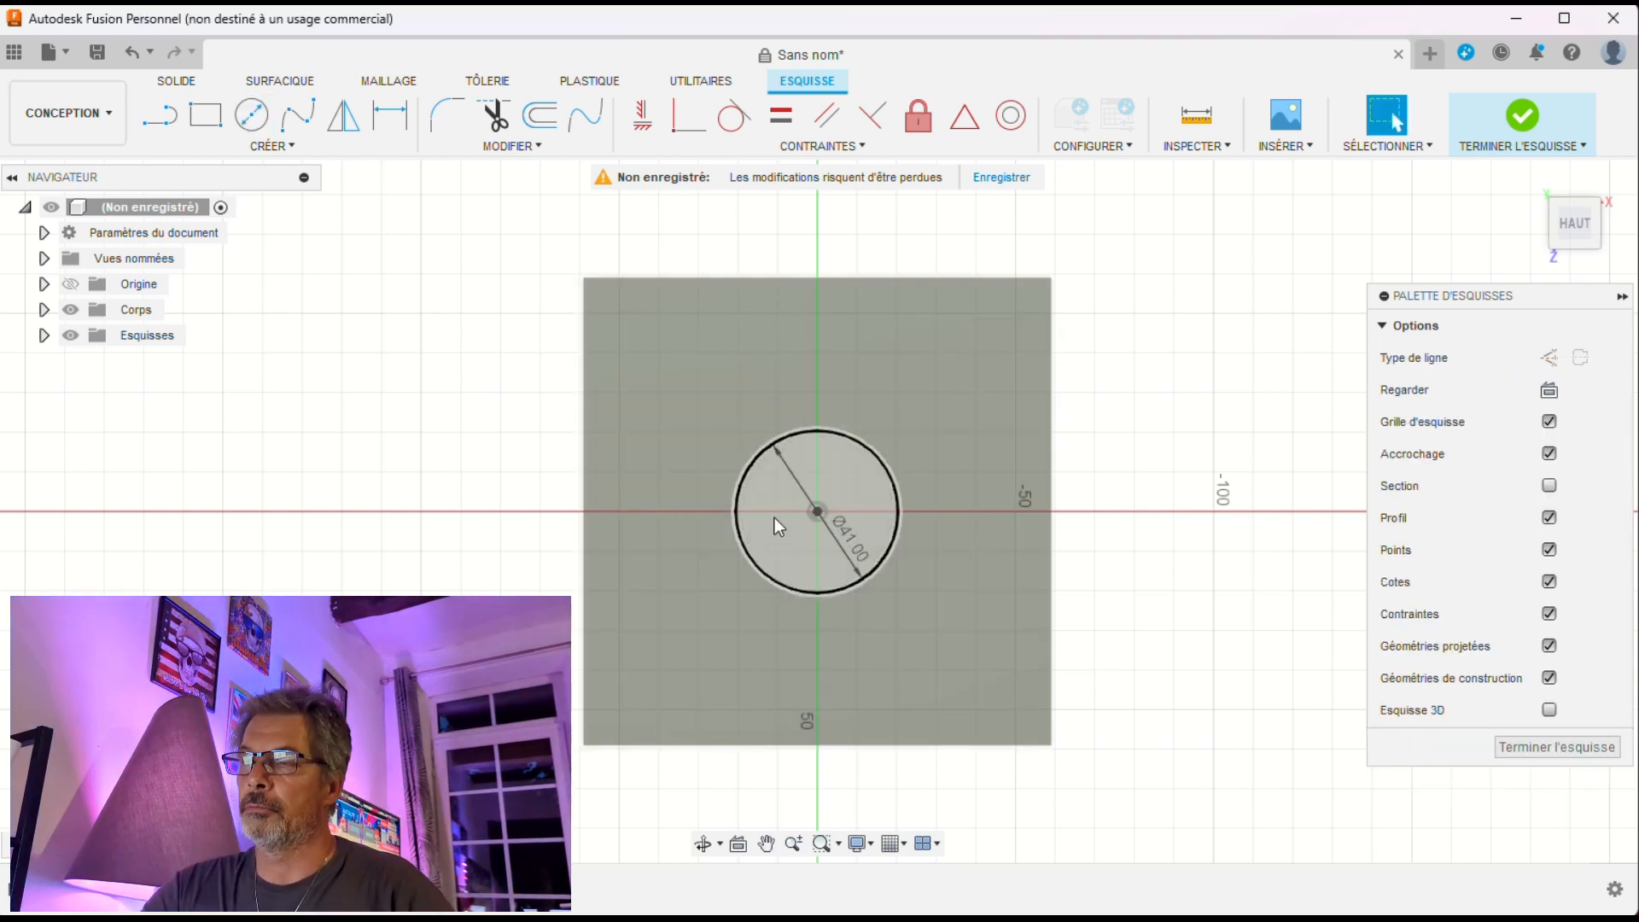
- Cut the circular profile 5 mm deep into the plate with an extrusion distance of -5 mm
left_click(775, 517)
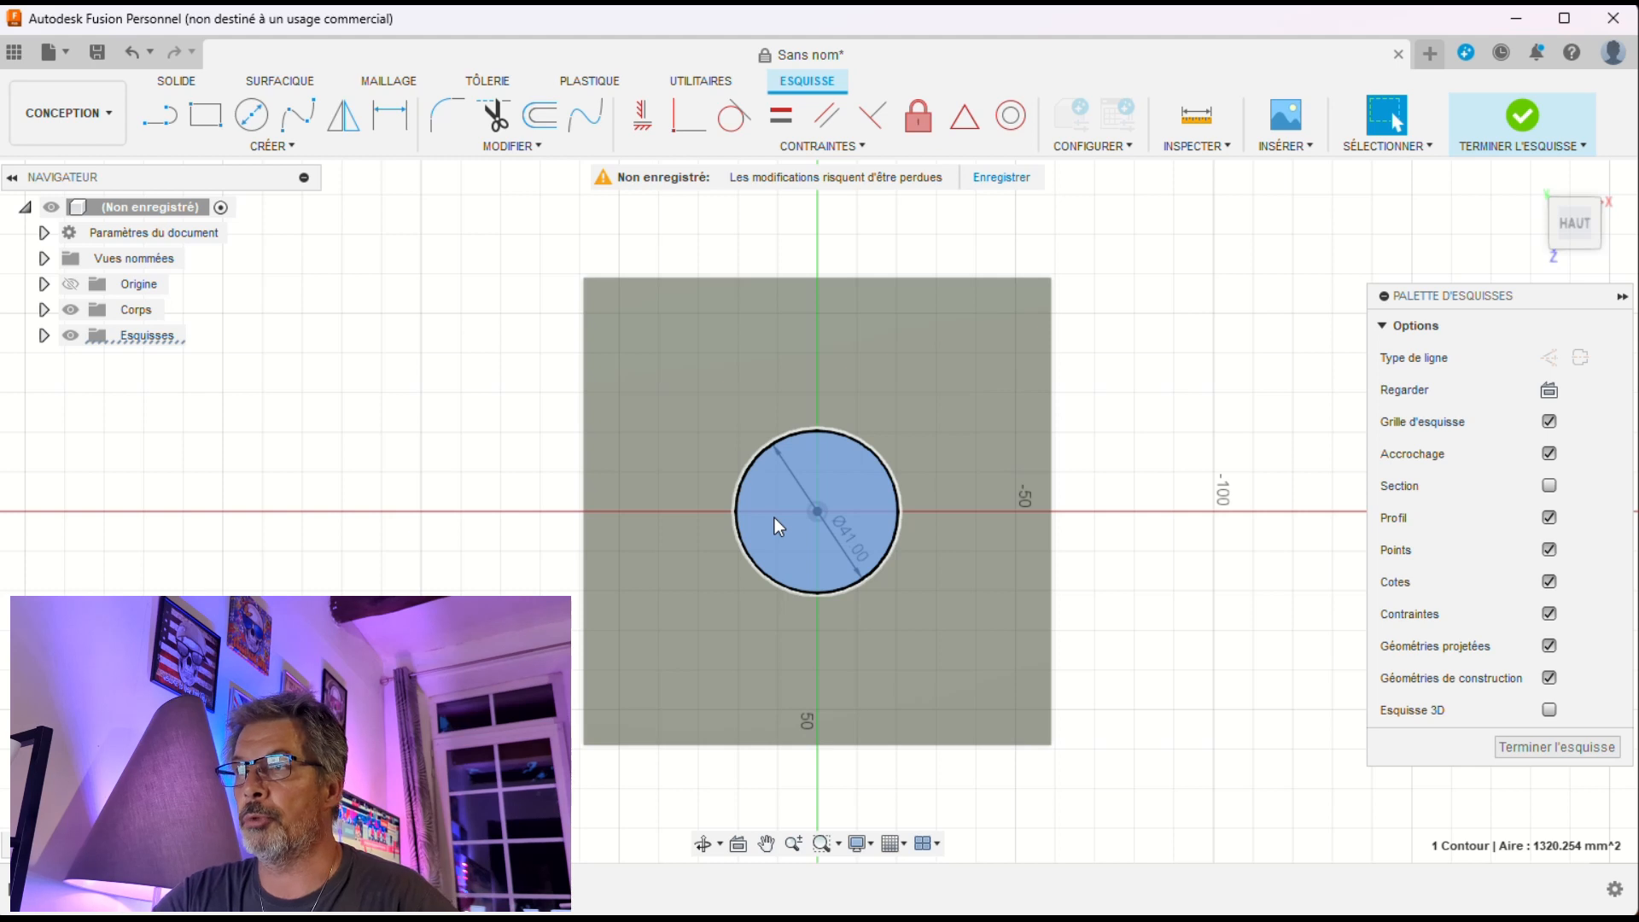
key("e")
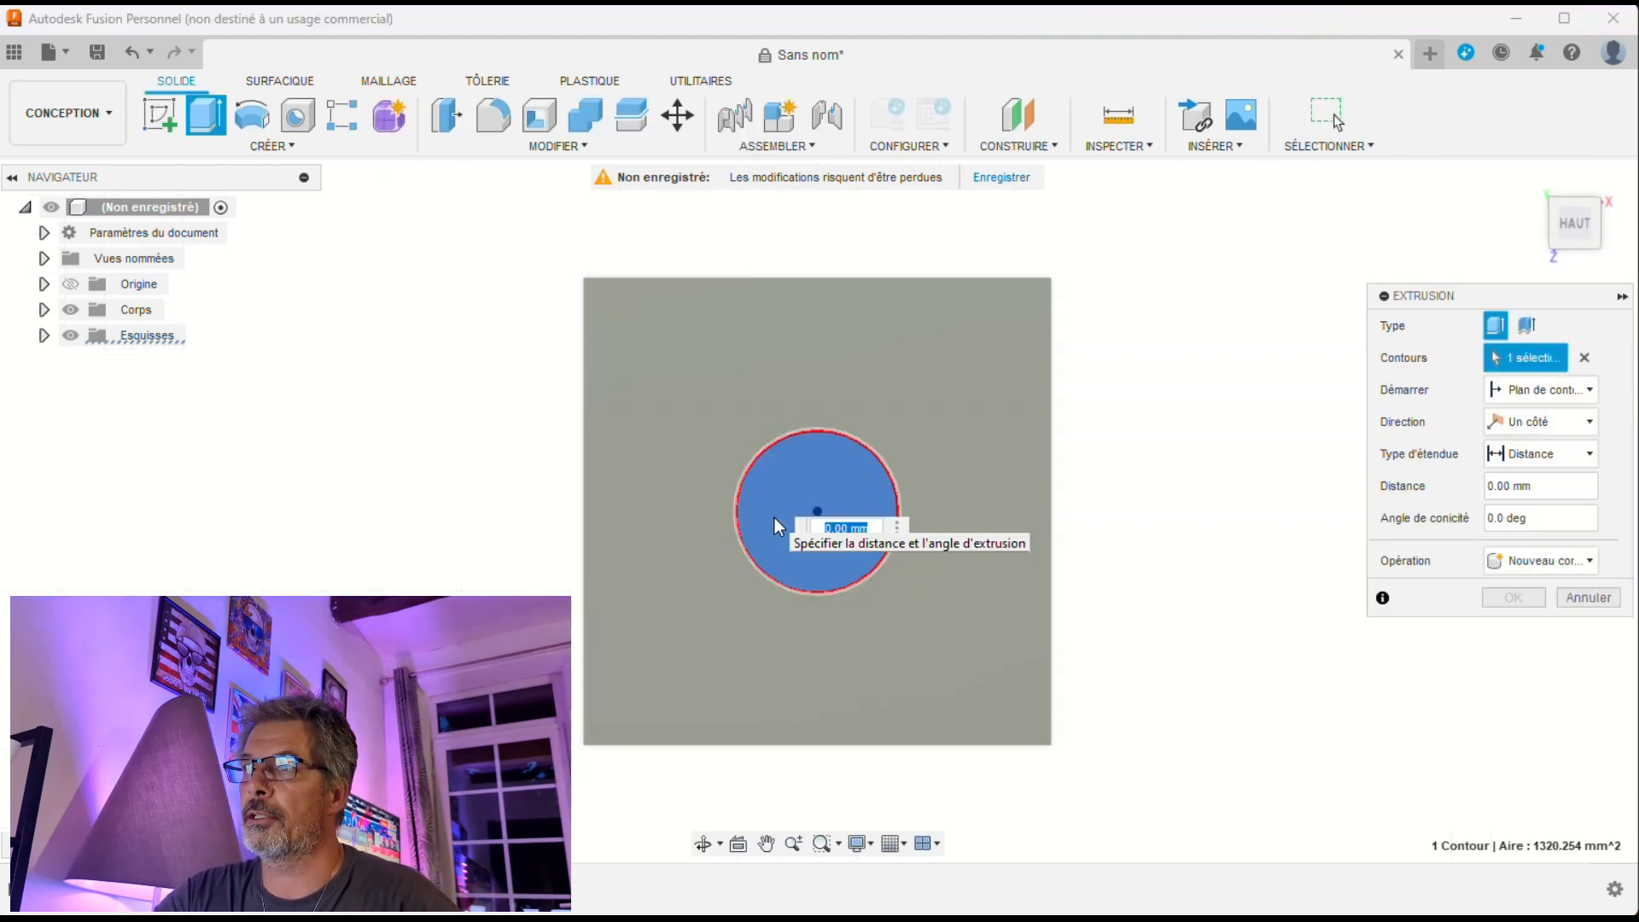
left_click_drag(1586, 238, 1584, 186)
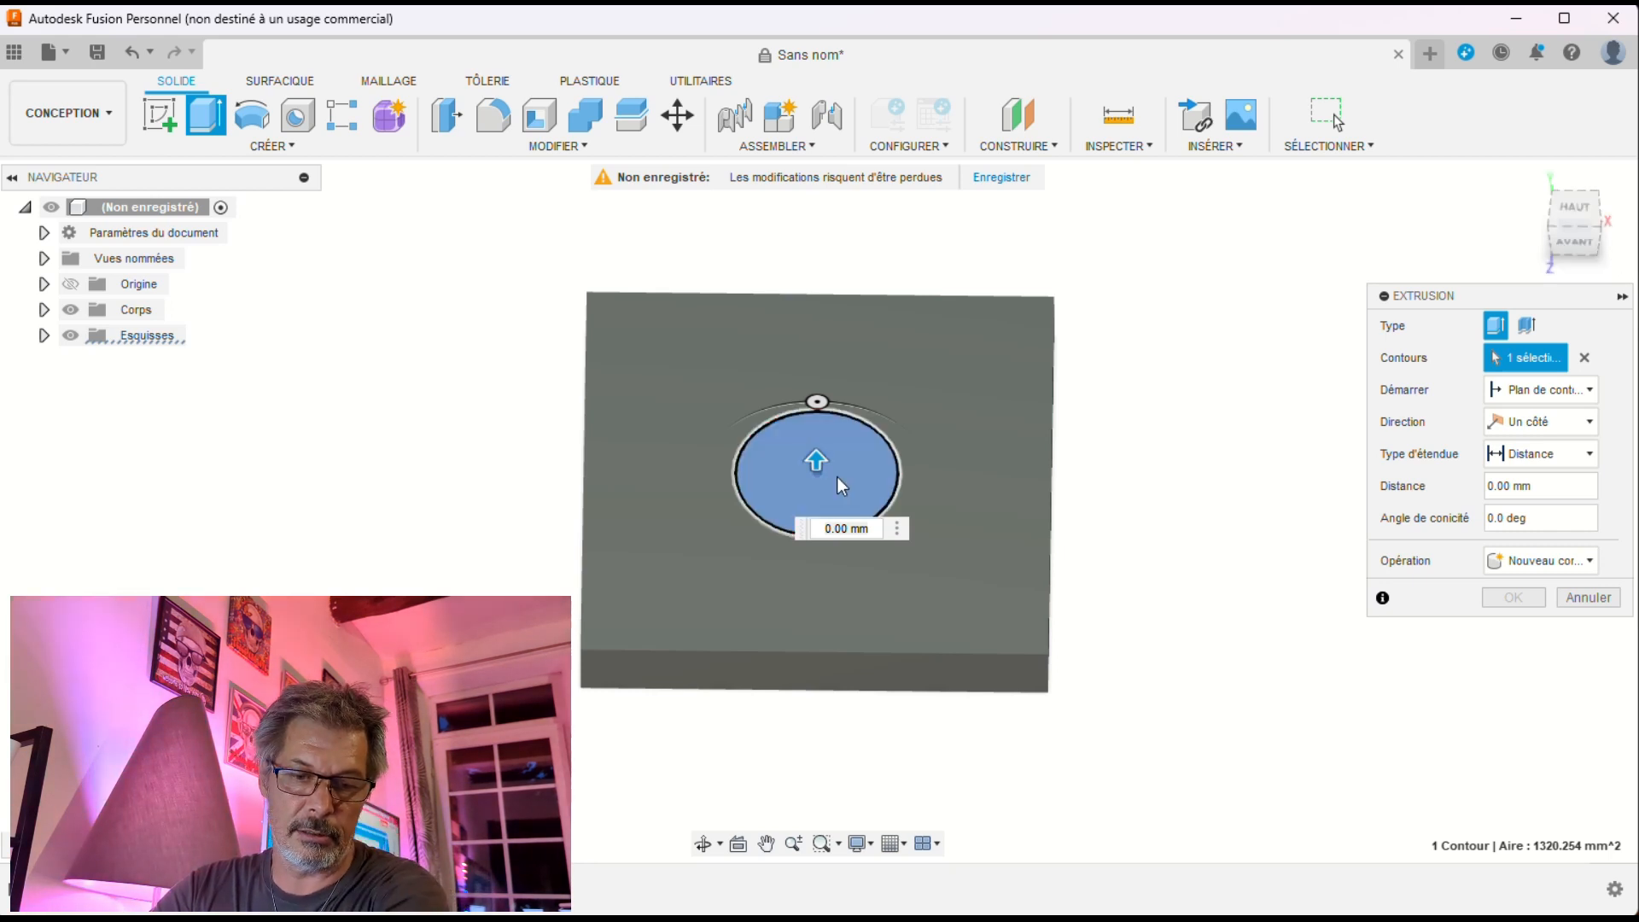
left_click_drag(817, 462, 819, 504)
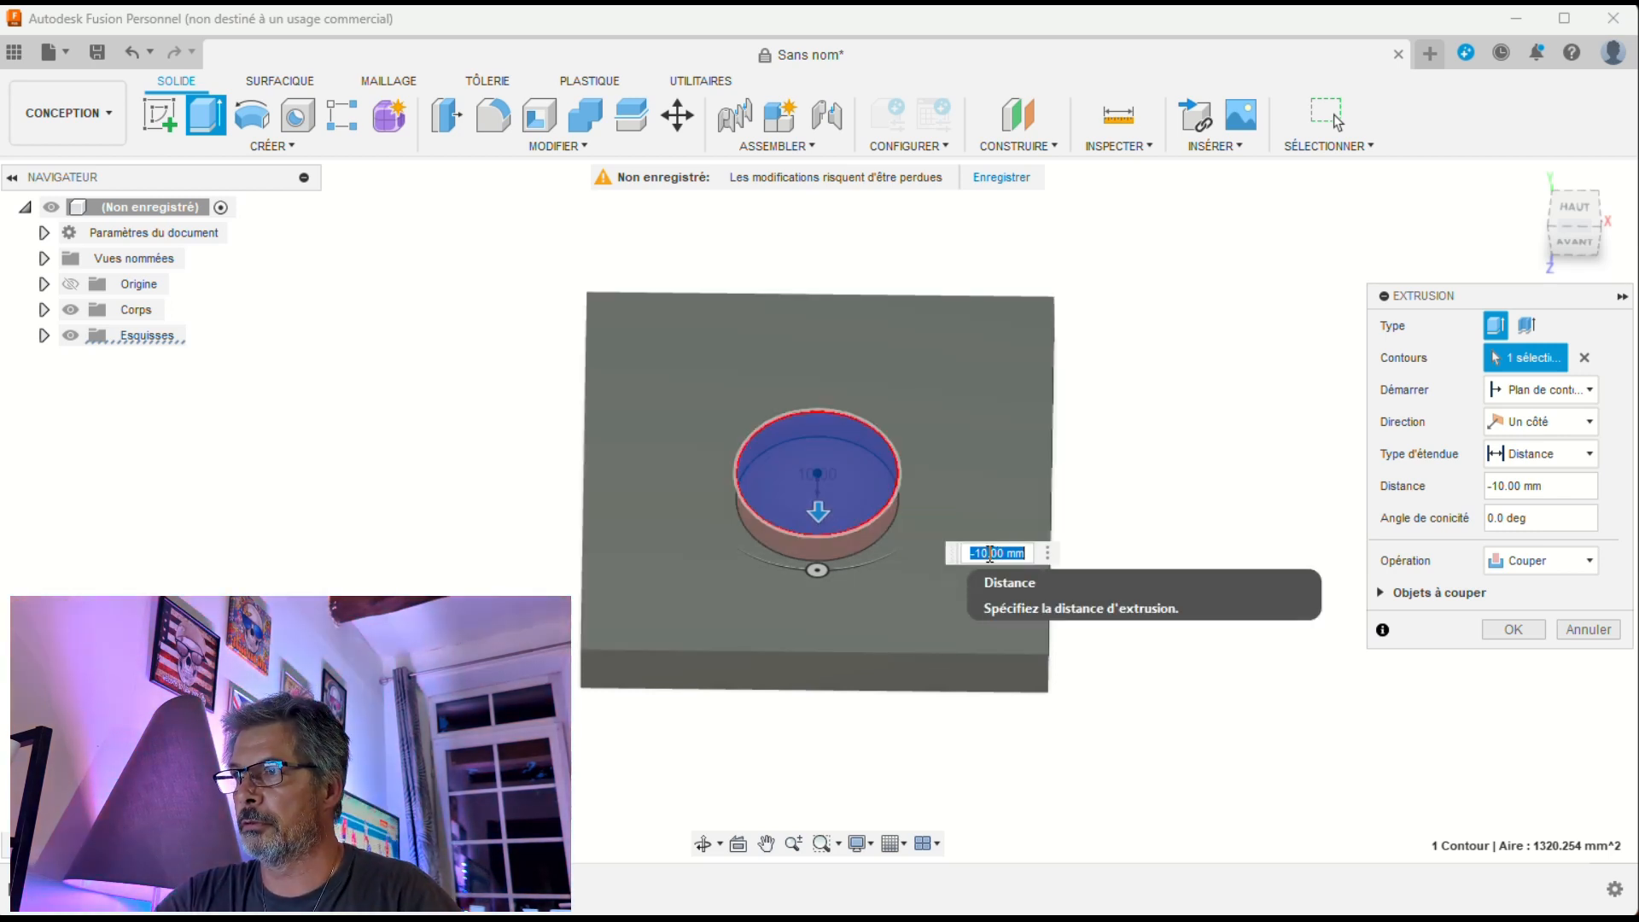
left_click(989, 554)
key("BackSpace")
key("BackSpace")
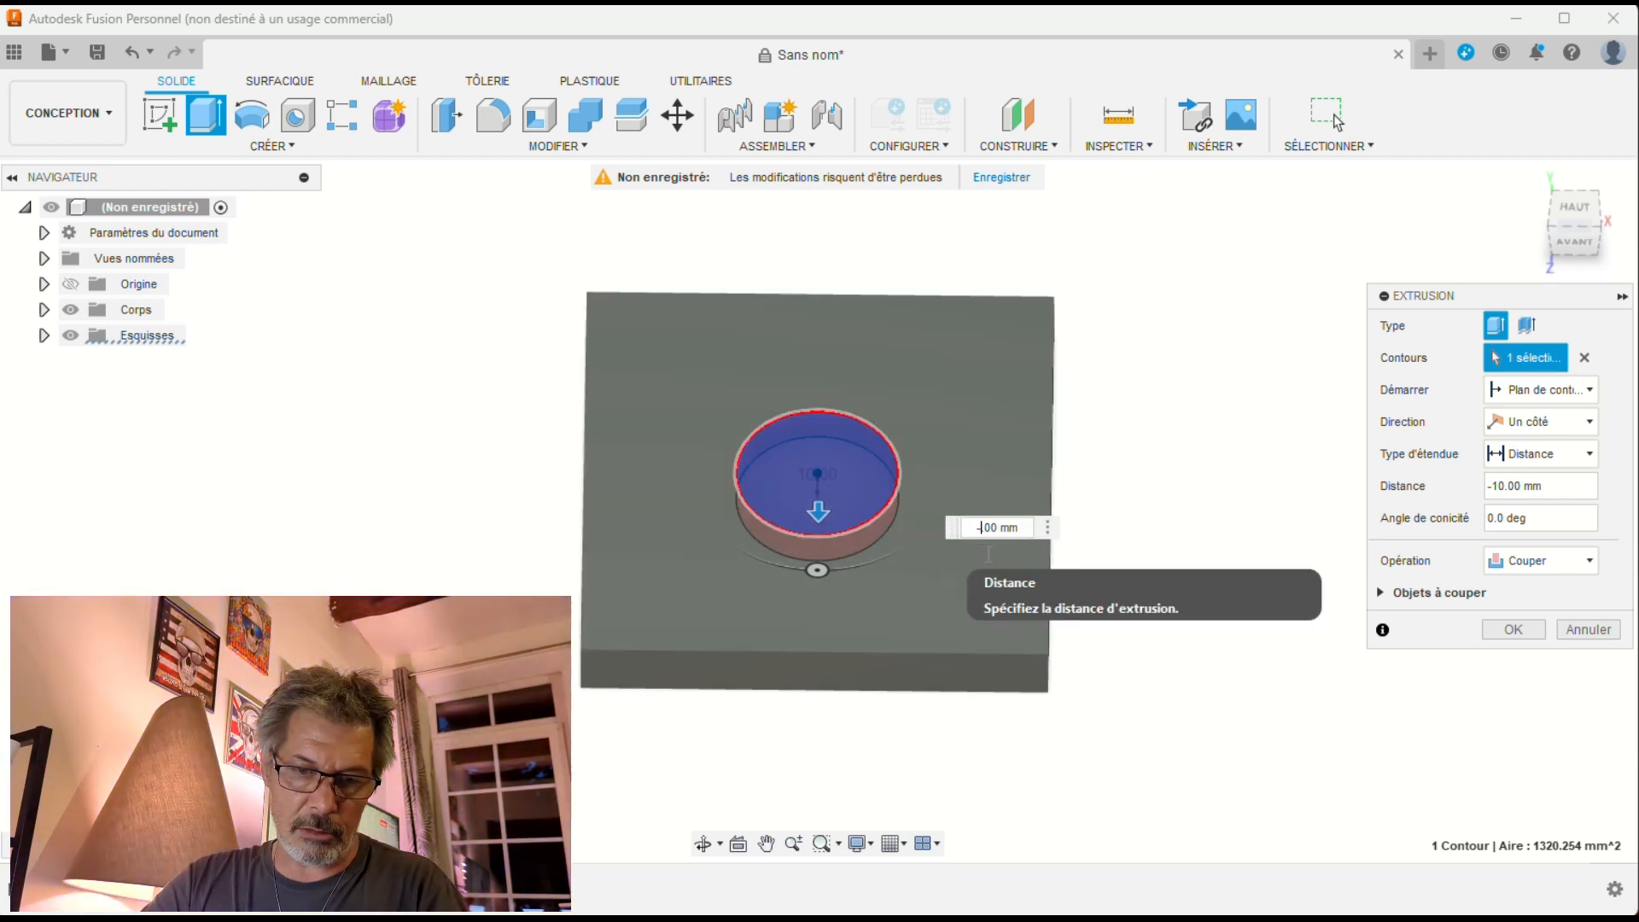
type("5")
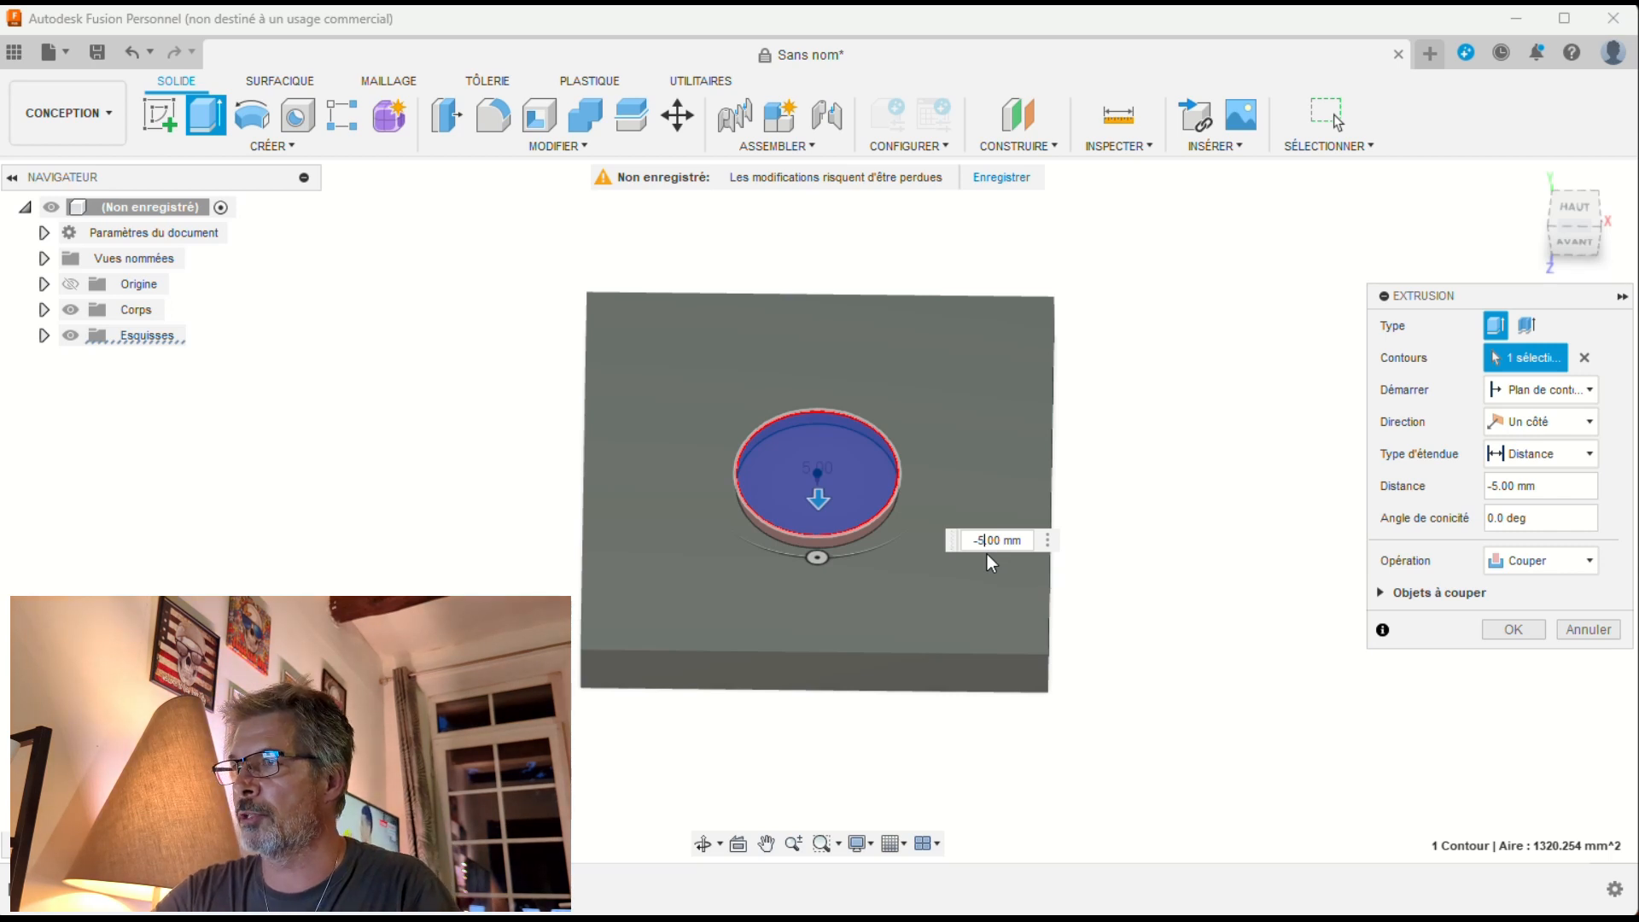
key("Return")
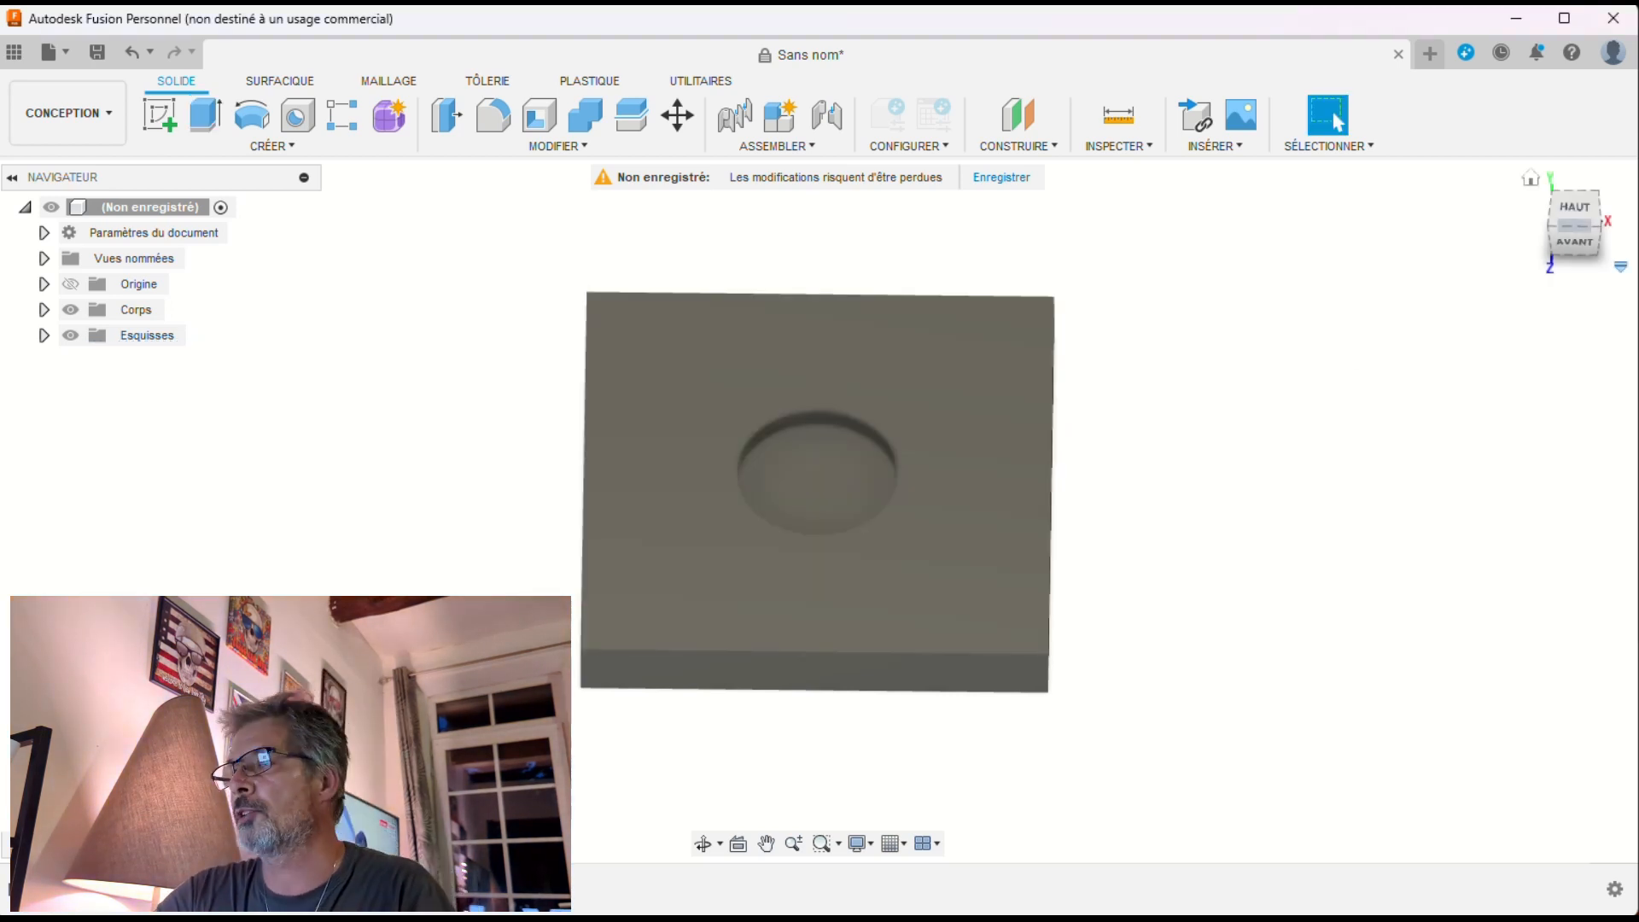
- Create a new sketch on the plate's top face
left_click(1576, 215)
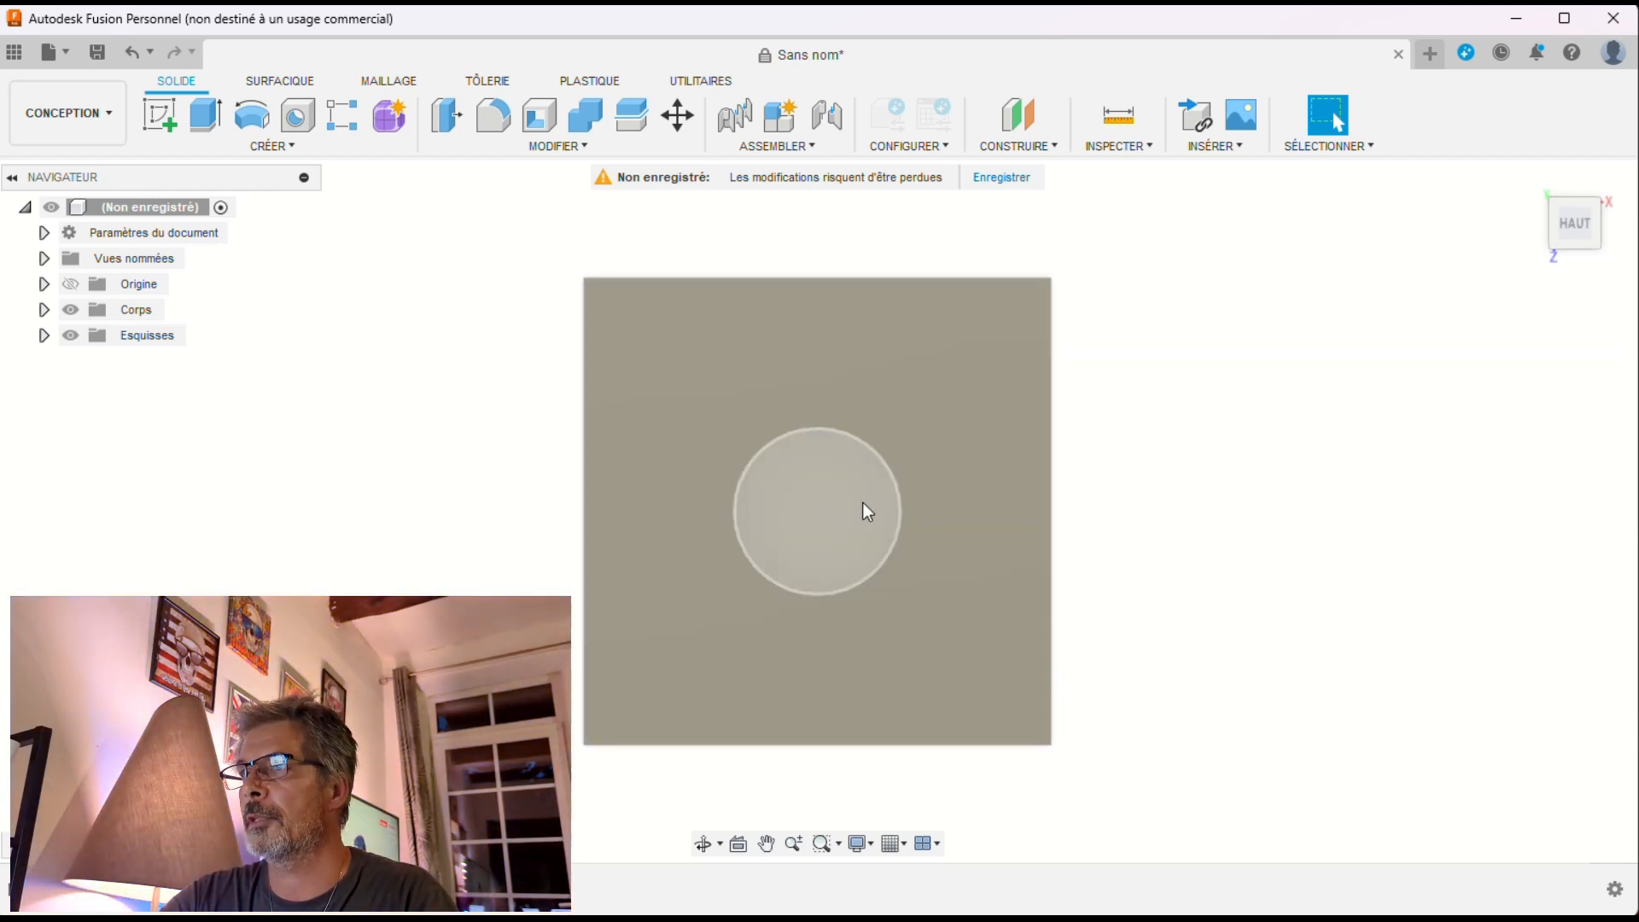
left_click(973, 659)
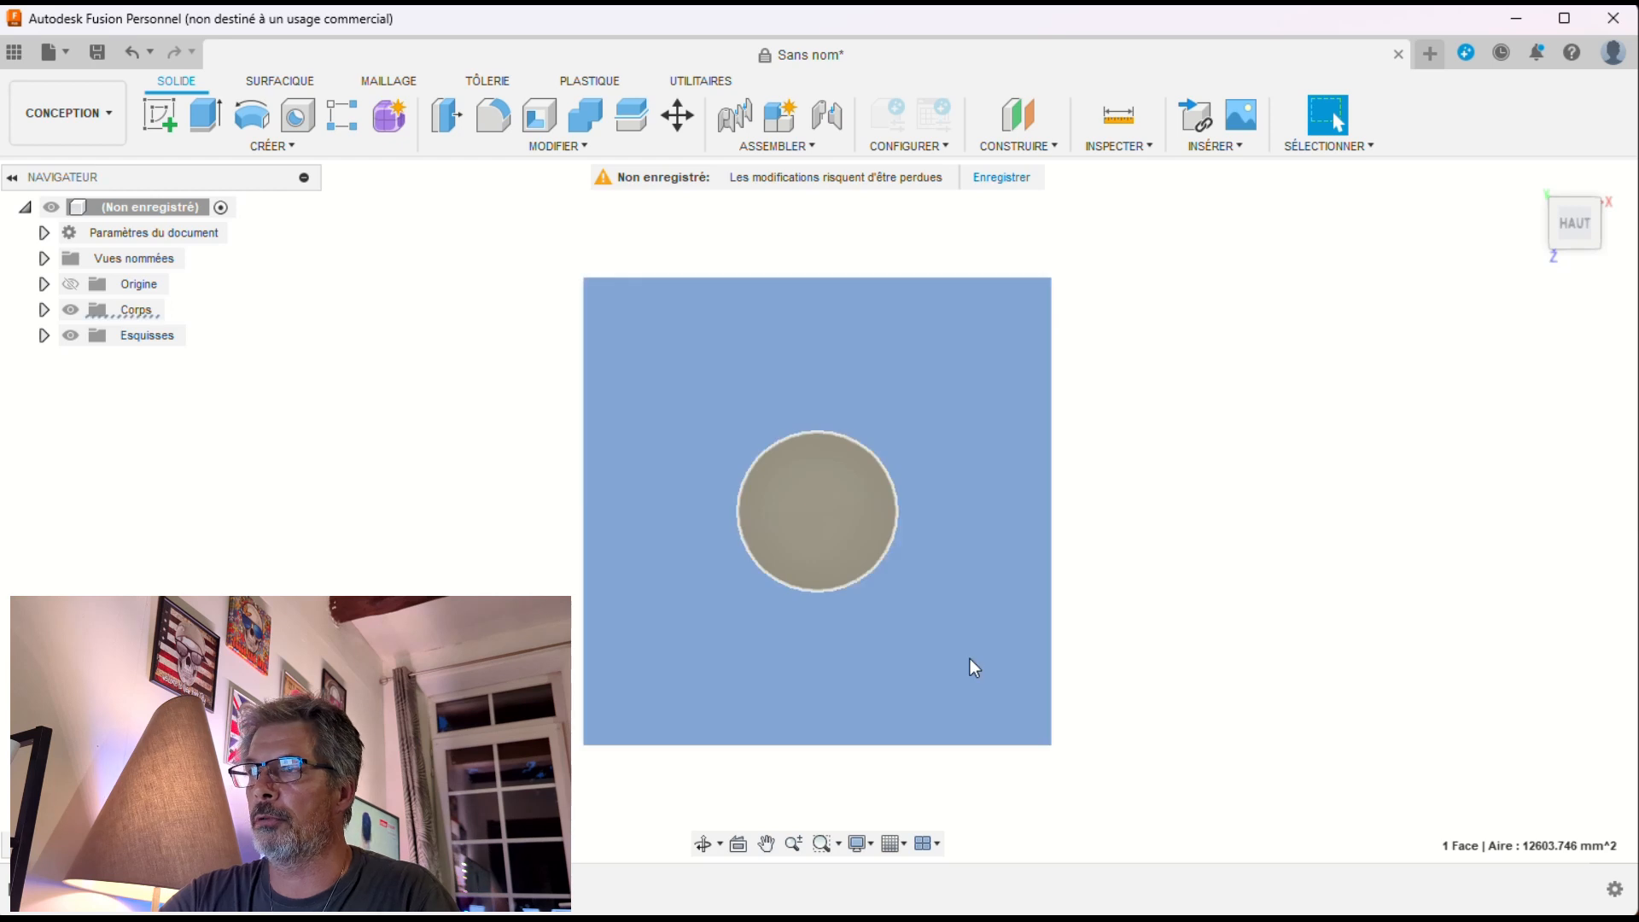
left_click(293, 149)
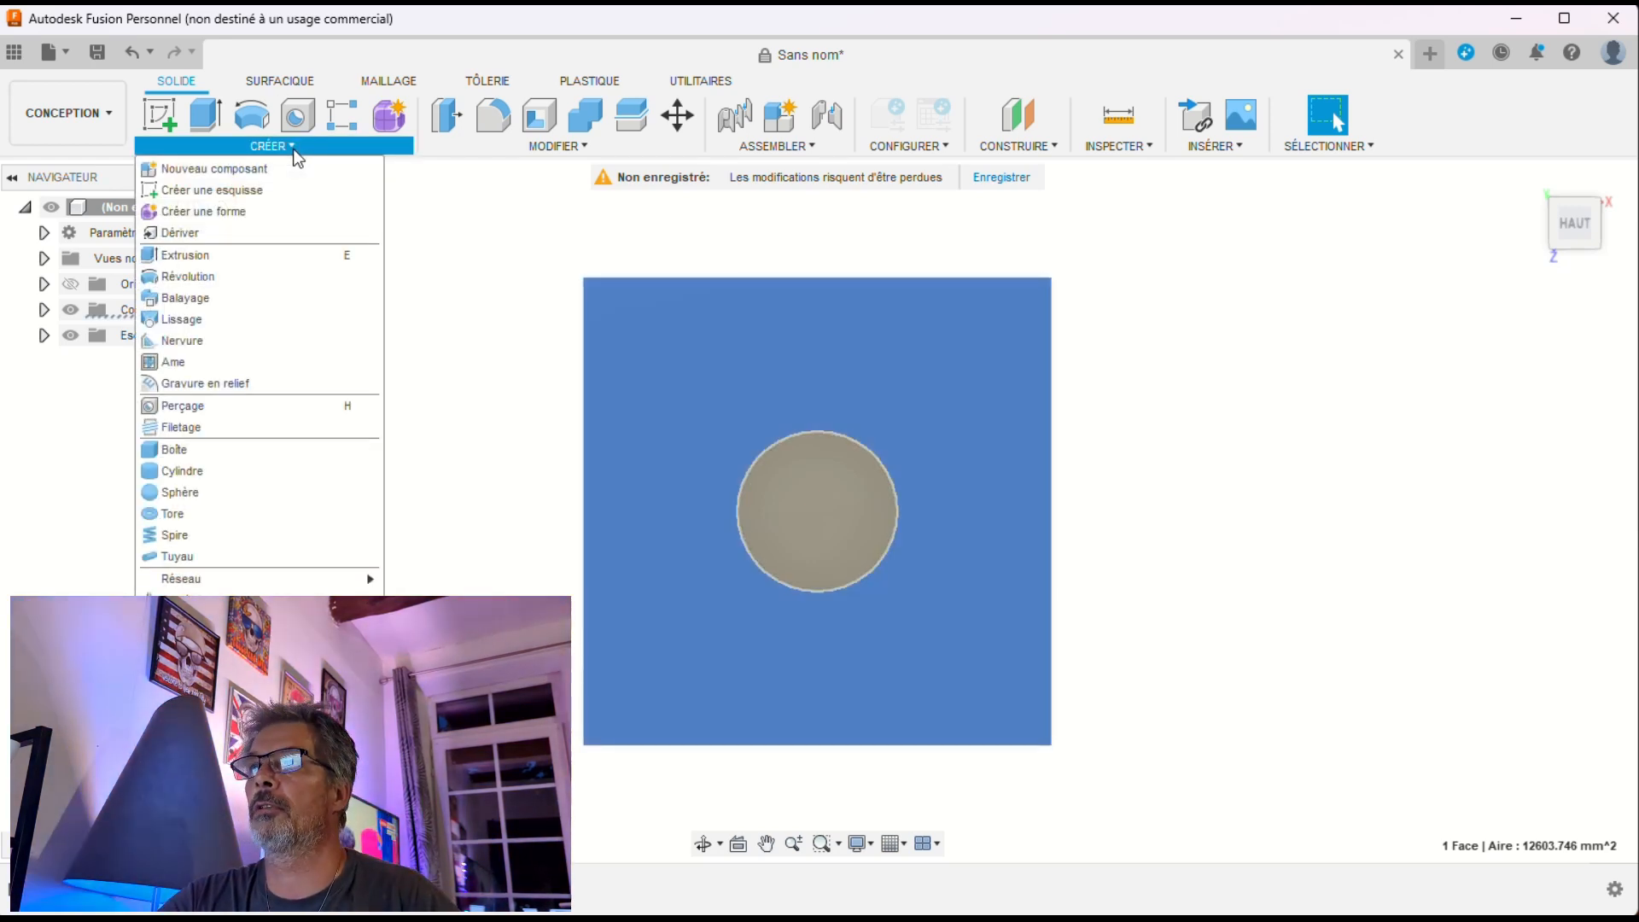
left_click(235, 191)
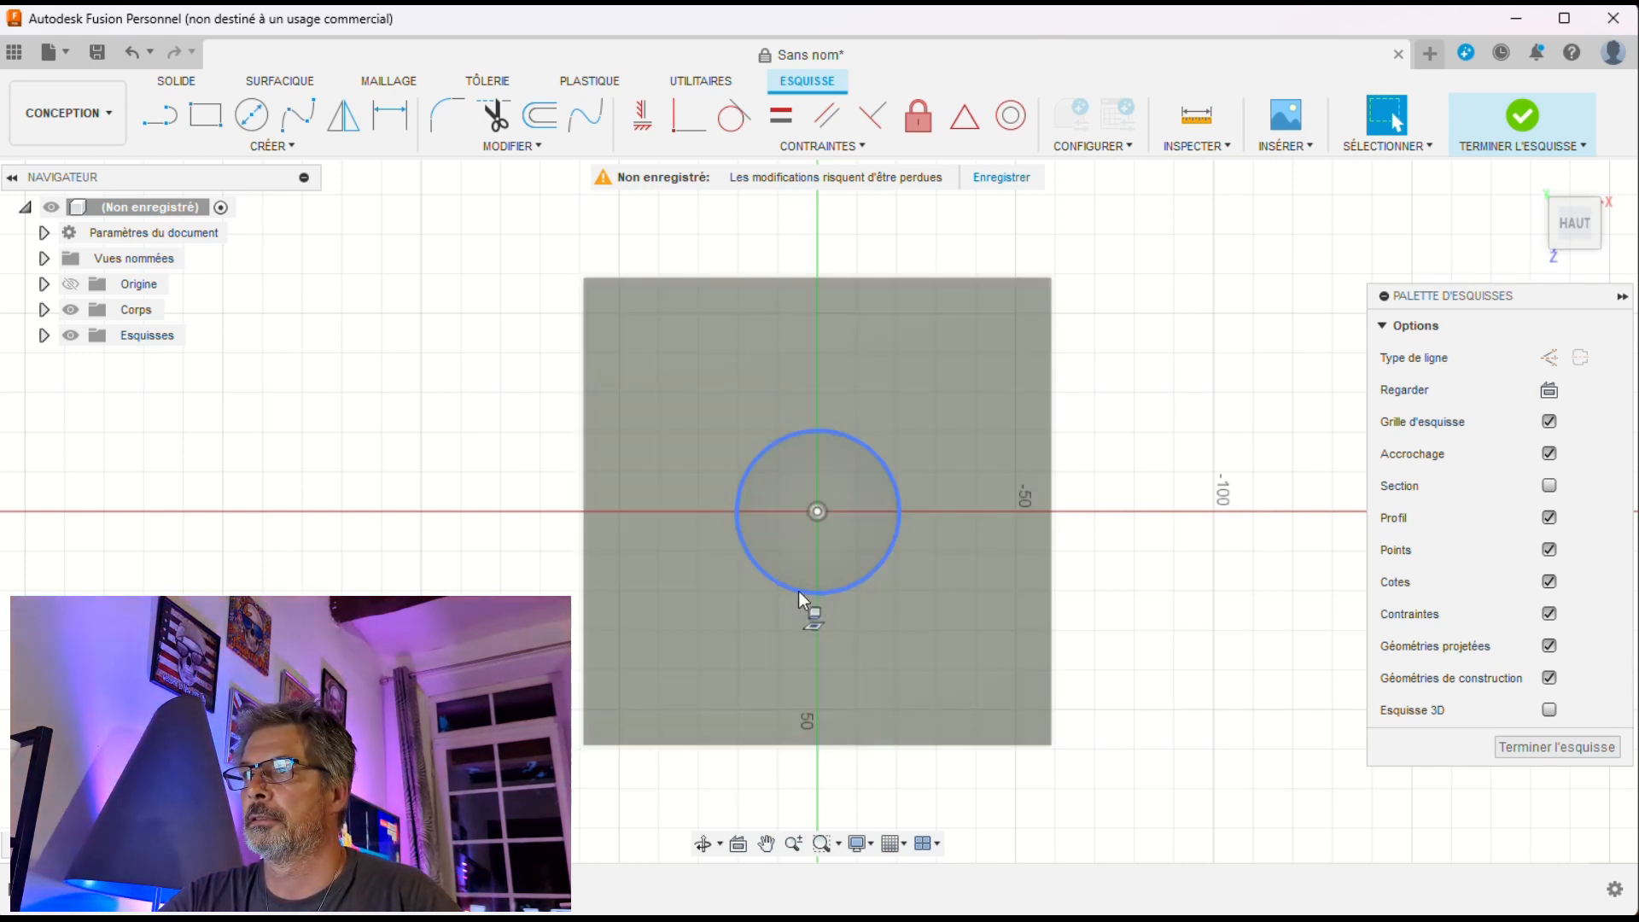
left_click(869, 640)
scroll(871, 642, "up", 2)
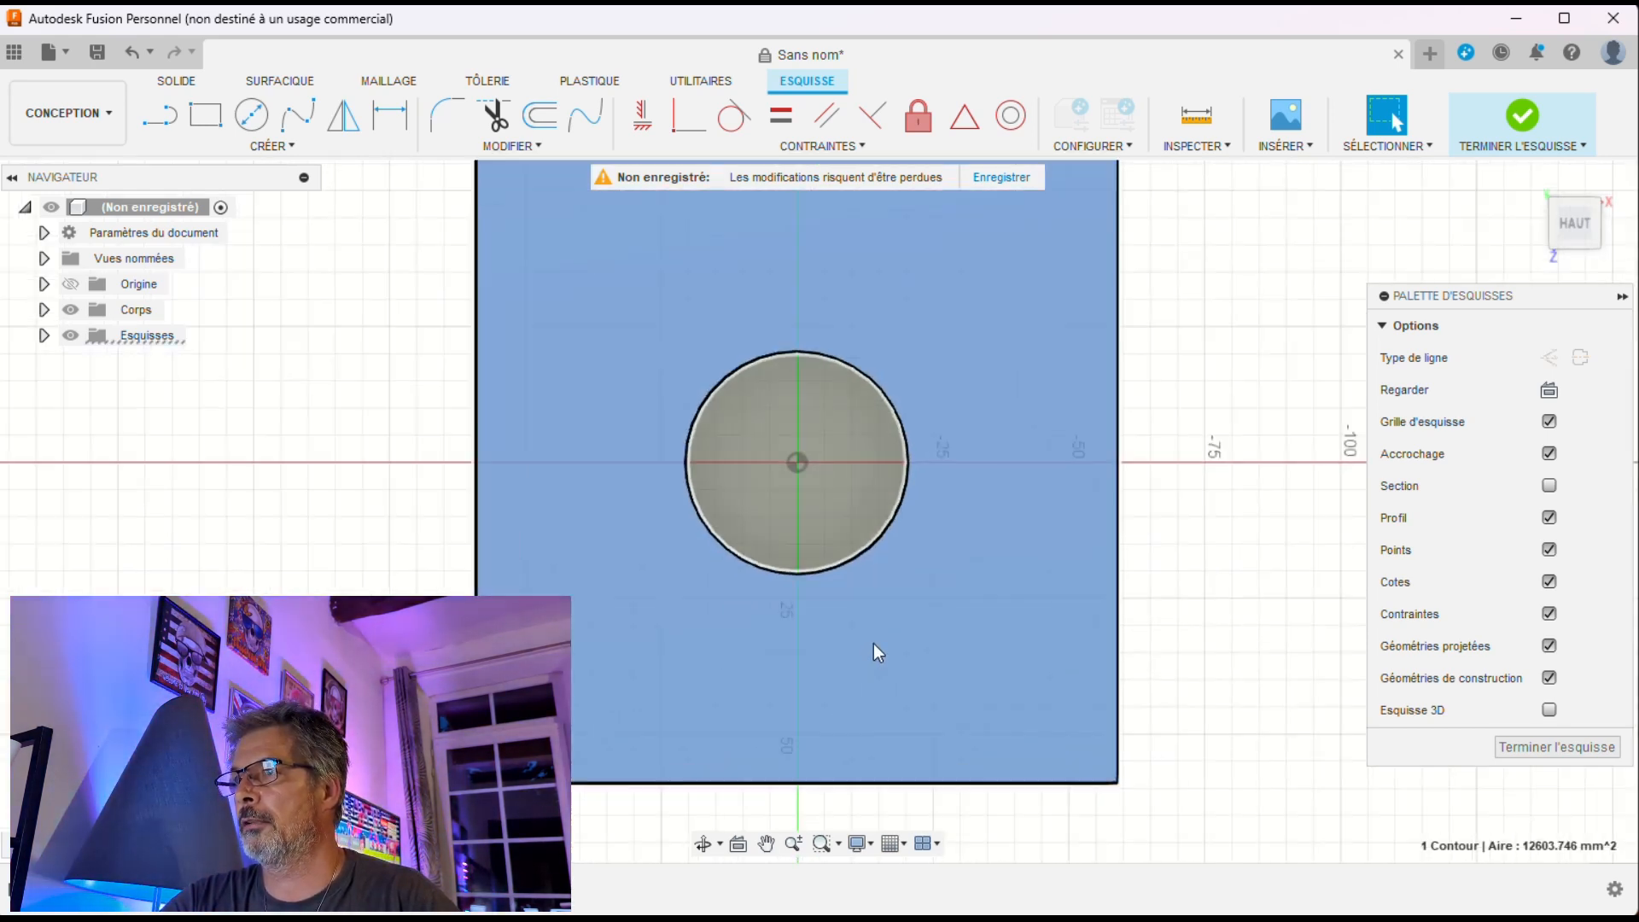
scroll(873, 644, "up", 1)
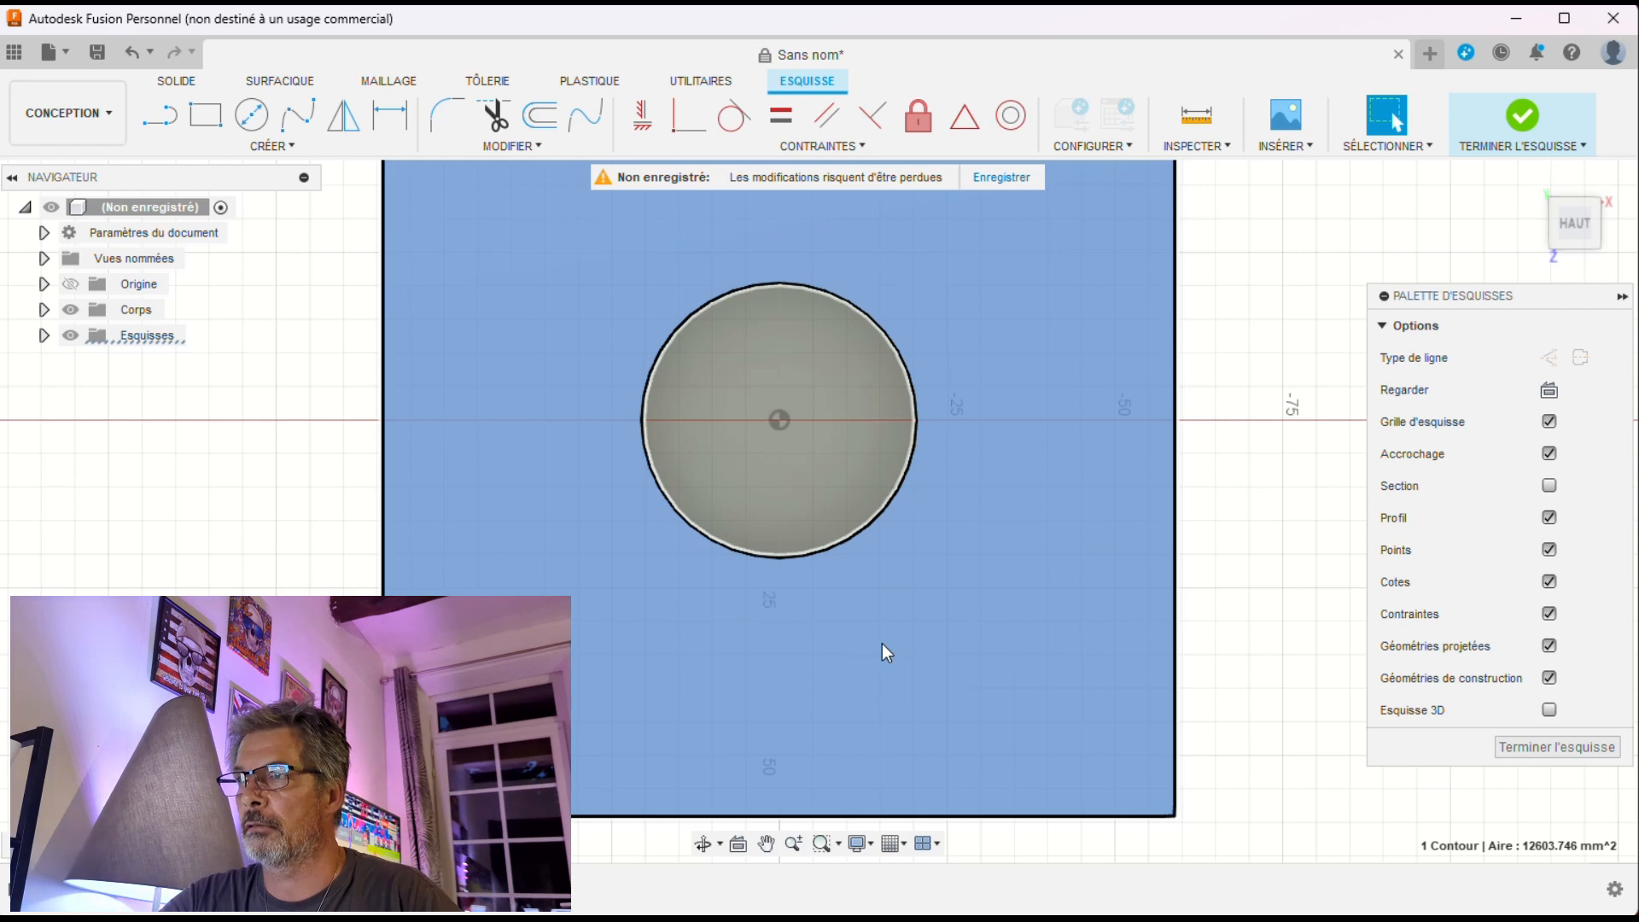
- Sketch a two-point rectangle 6 mm wide and 10 mm high, extending from the front of the circular recess toward the plate's front edge
left_click(289, 147)
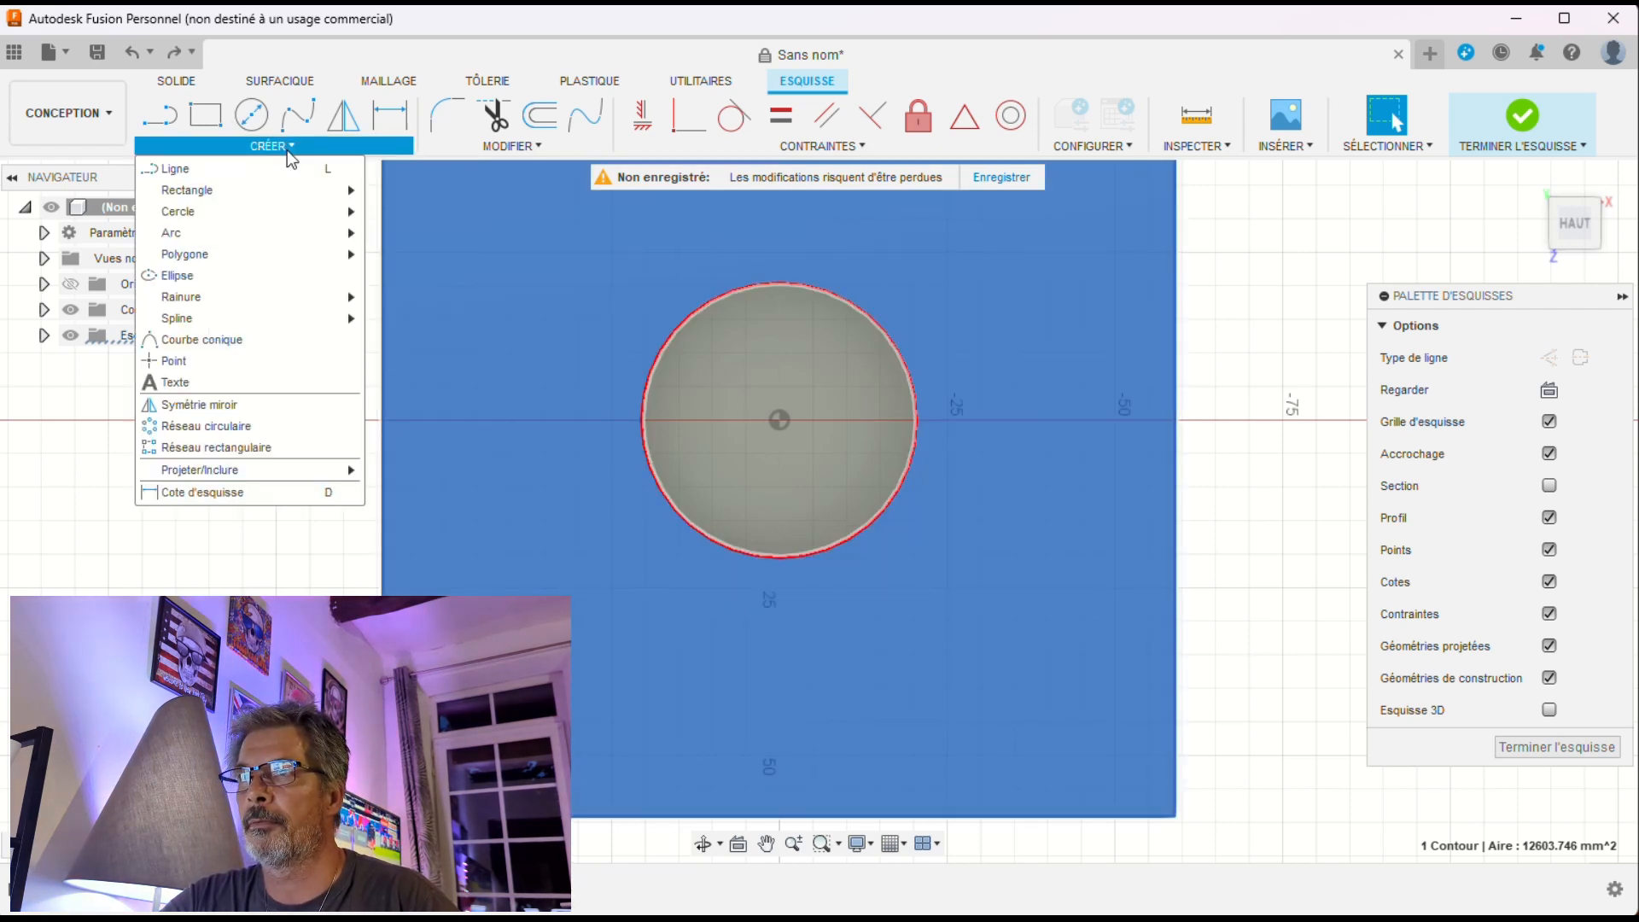
mouse_move(206, 188)
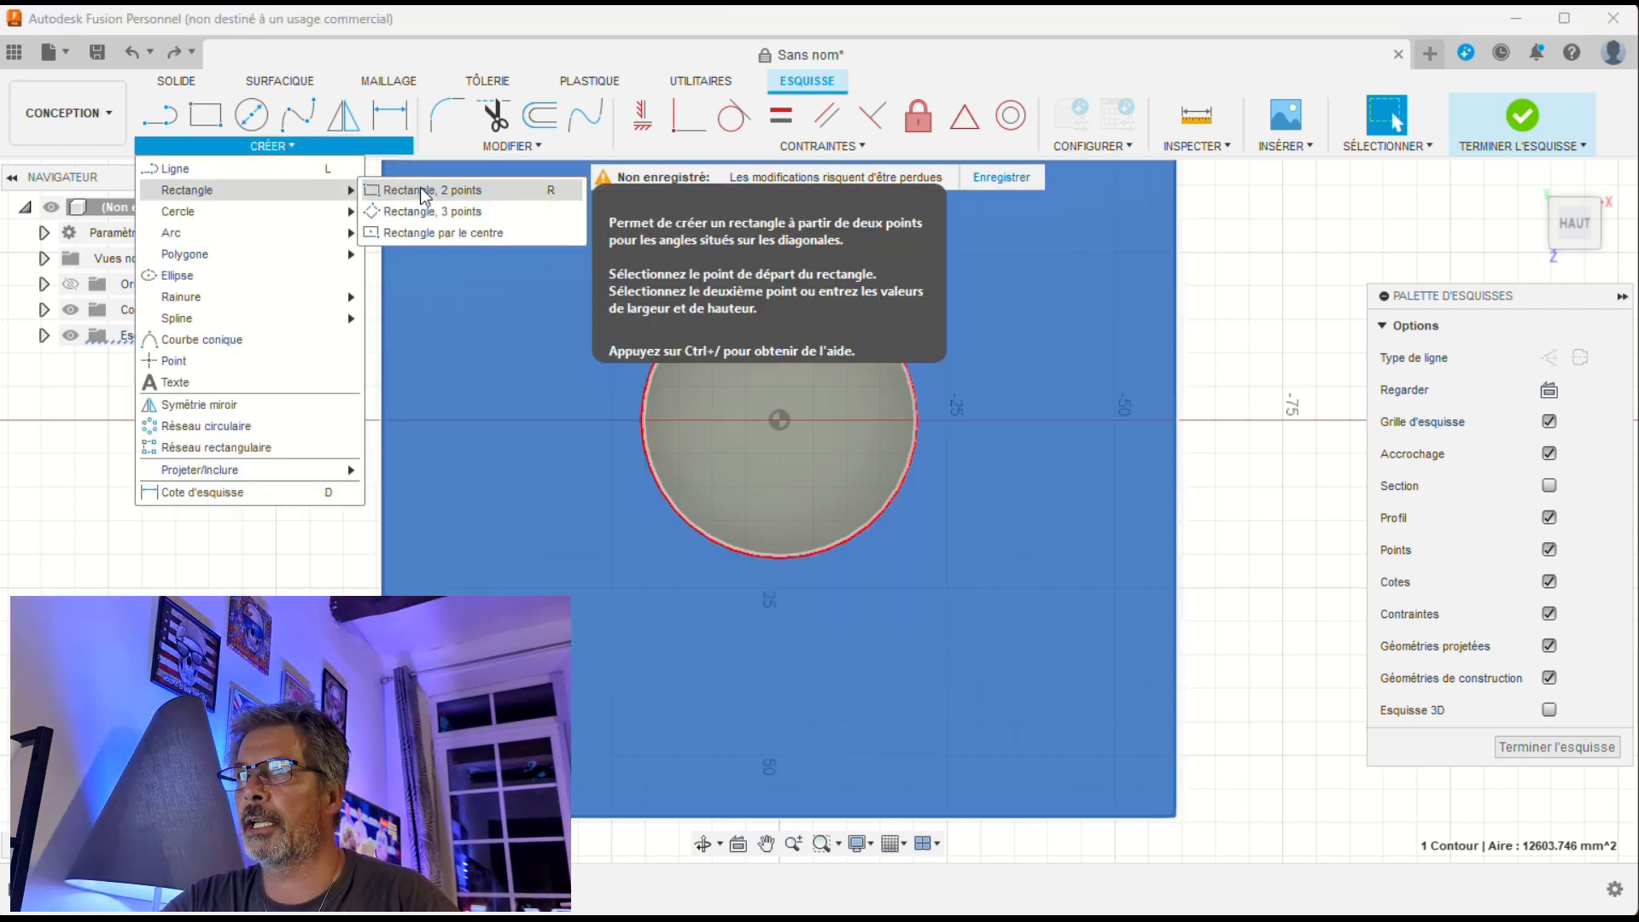
left_click(423, 192)
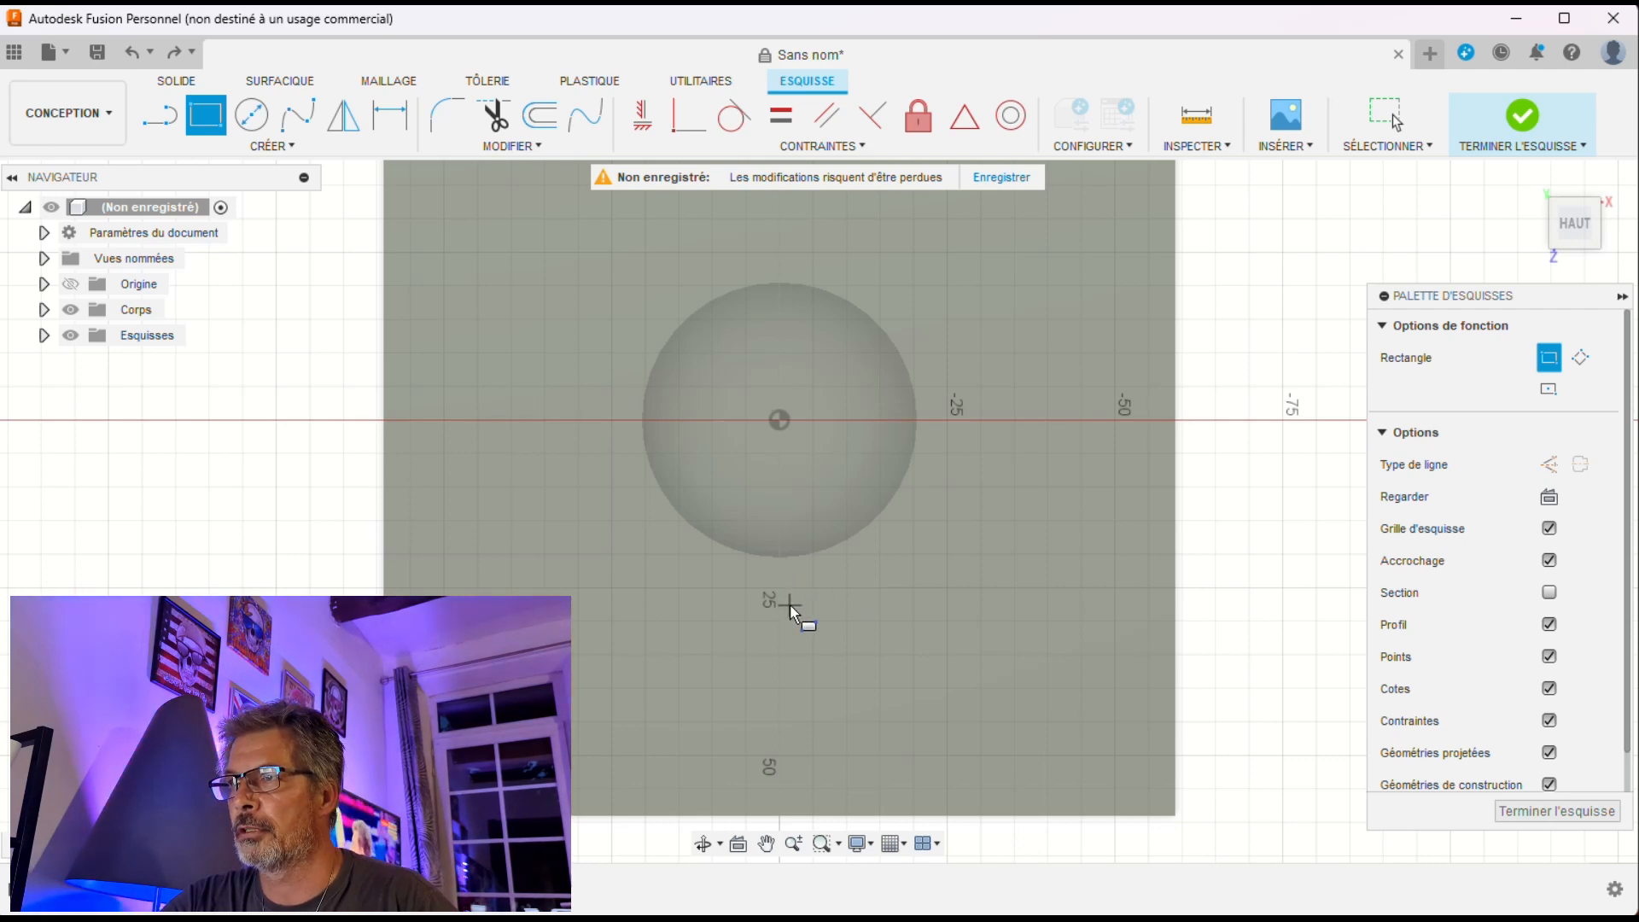
scroll(770, 615, "up", 5)
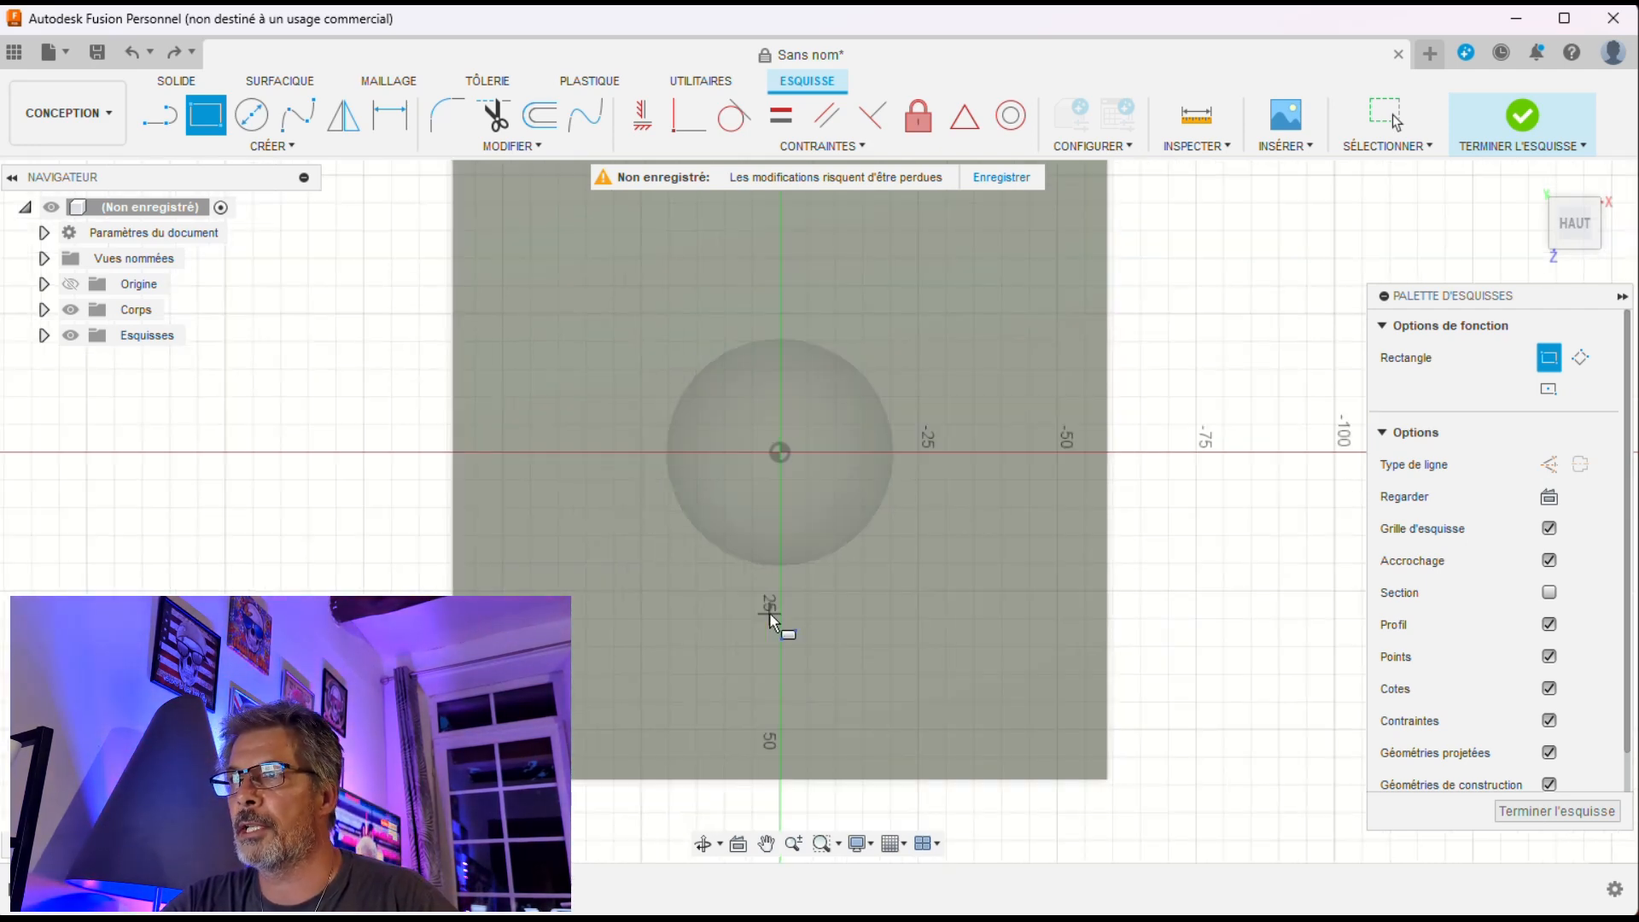
scroll(768, 619, "up", 3)
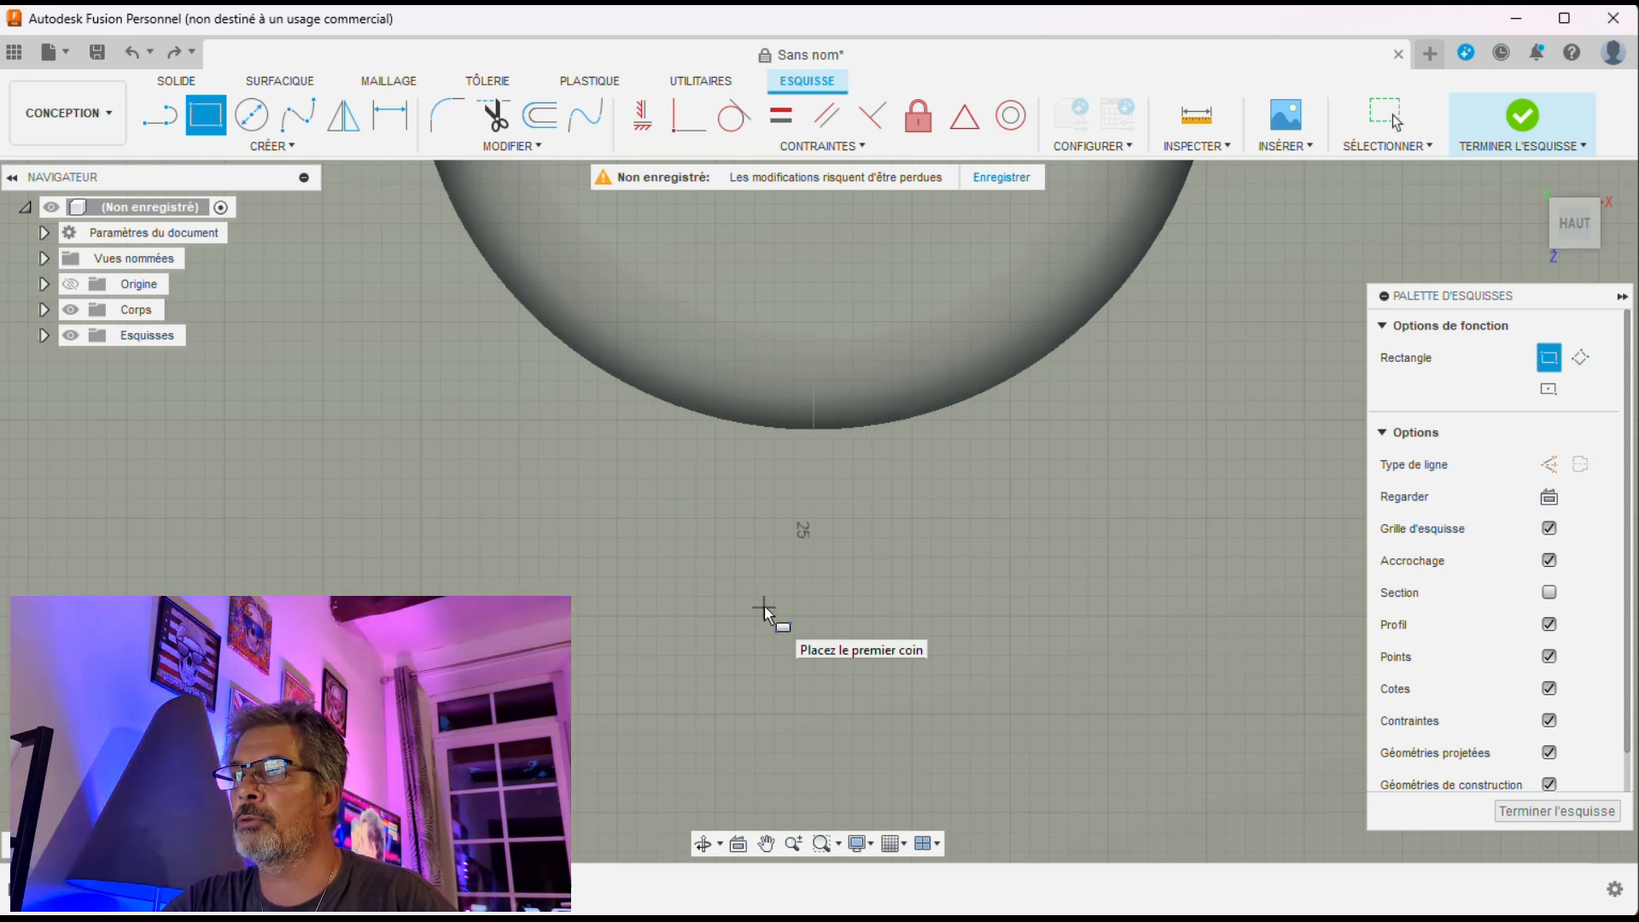
left_click(757, 425)
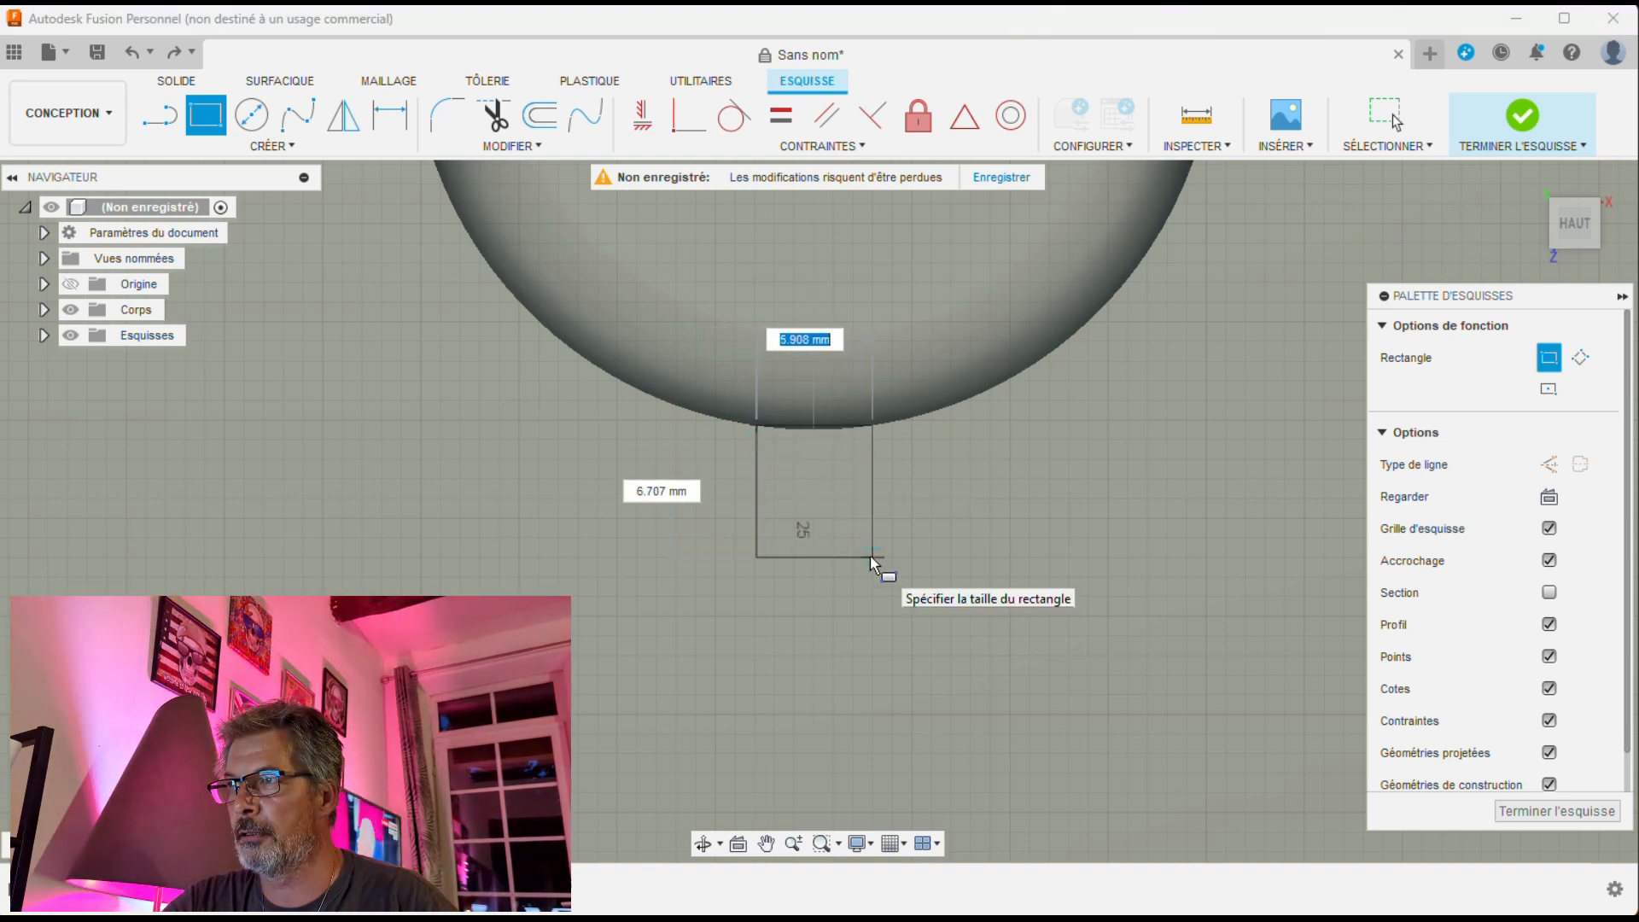
type("8")
key("Tab")
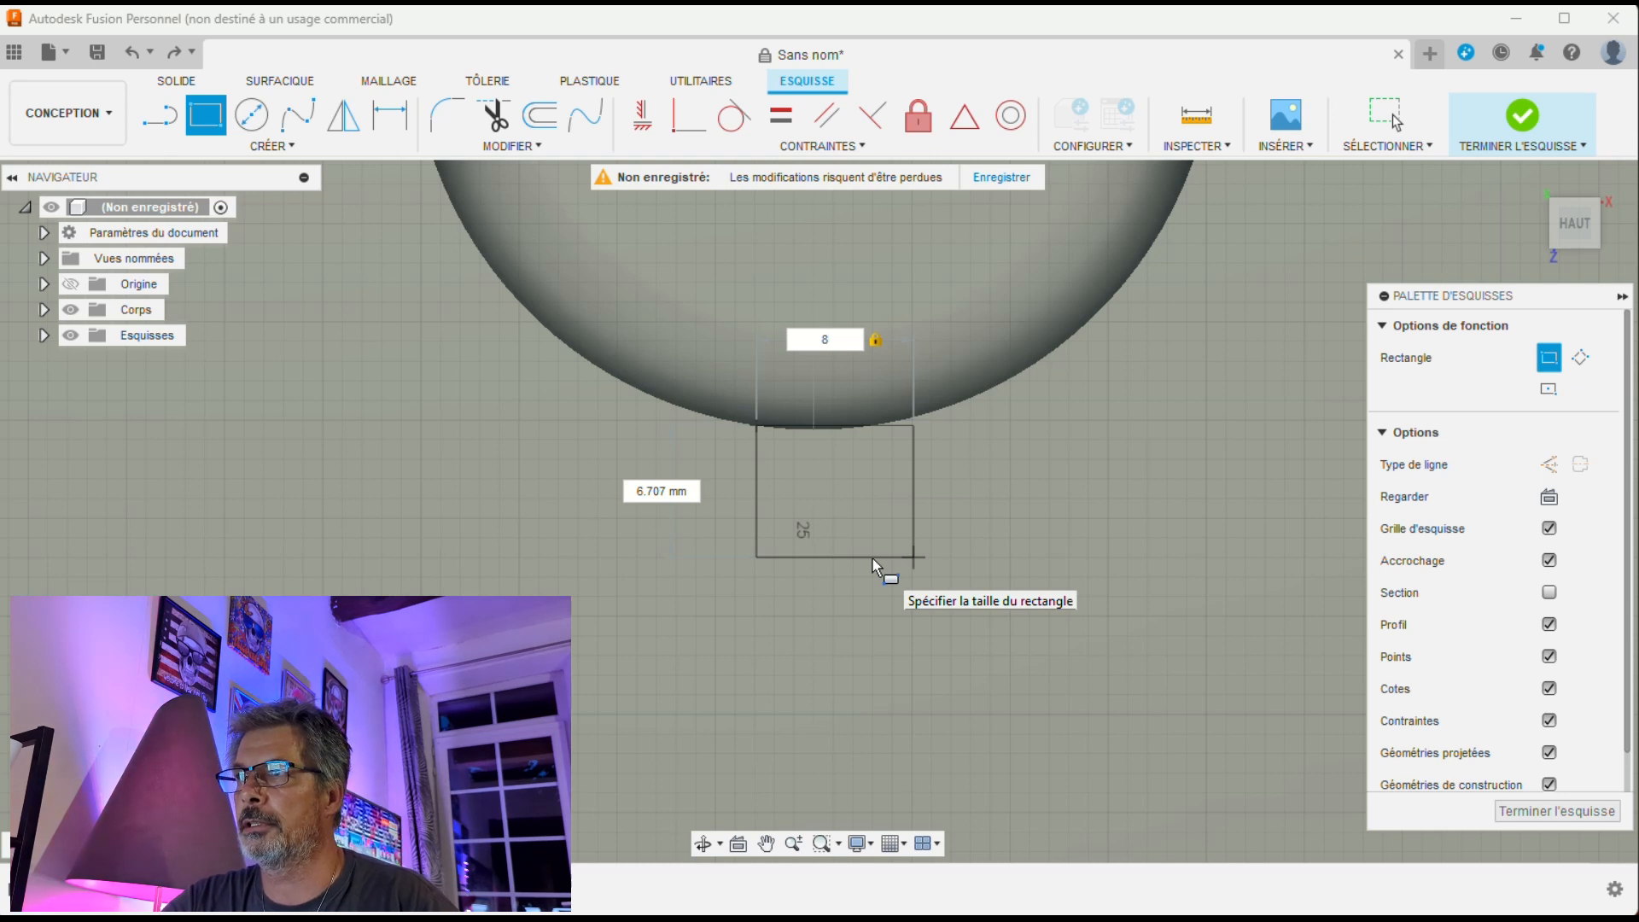
key("BackSpace")
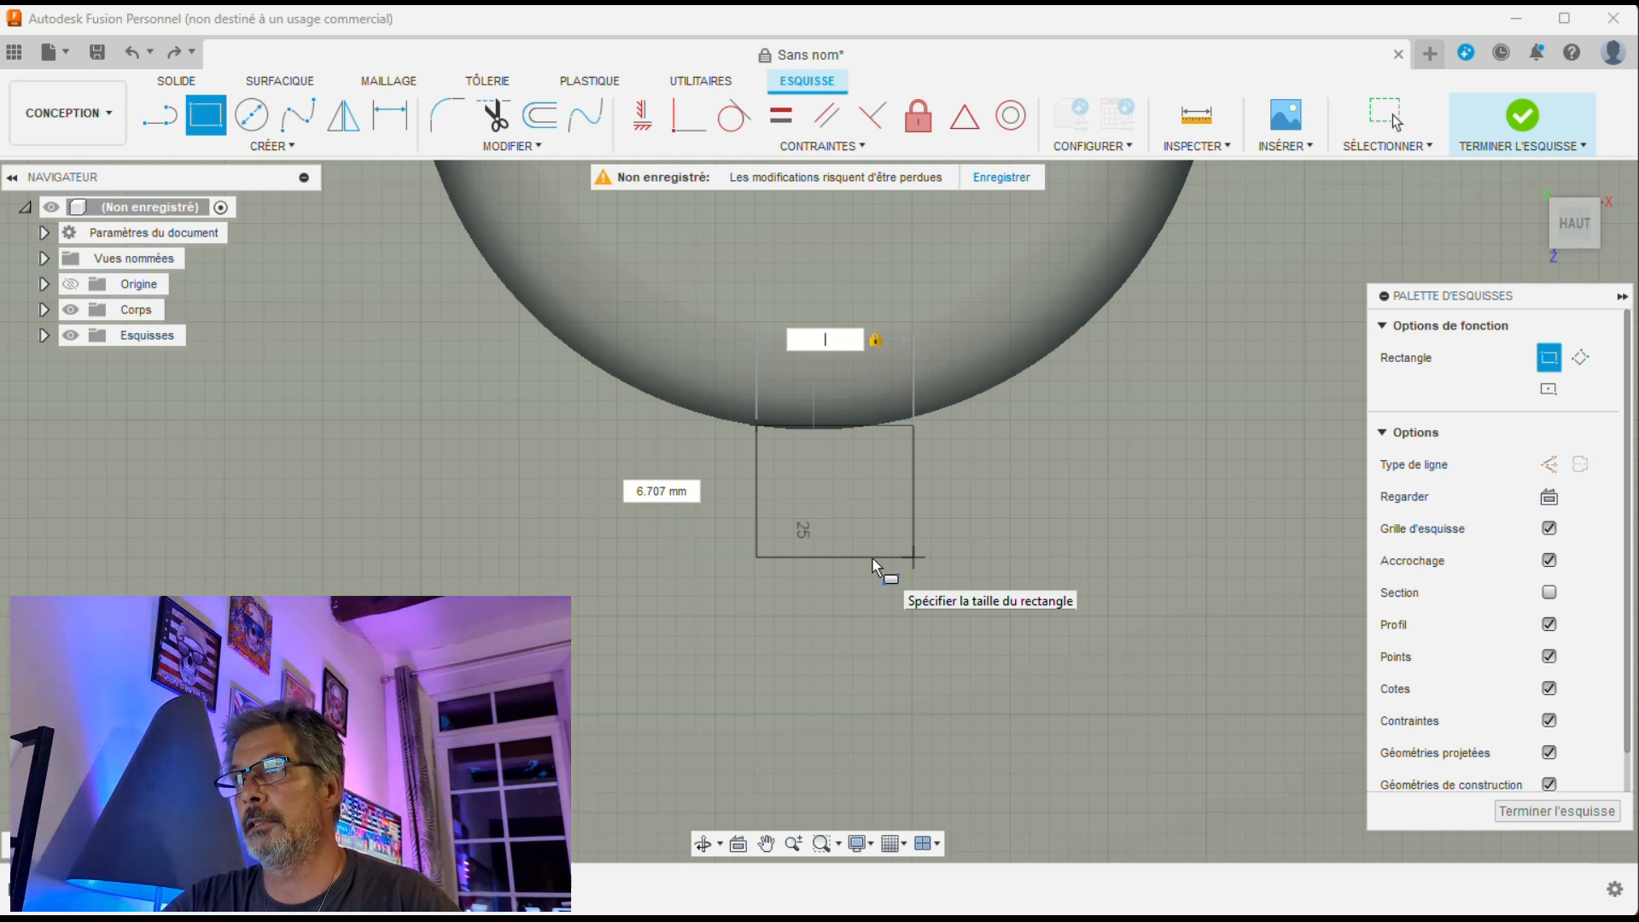
type("6")
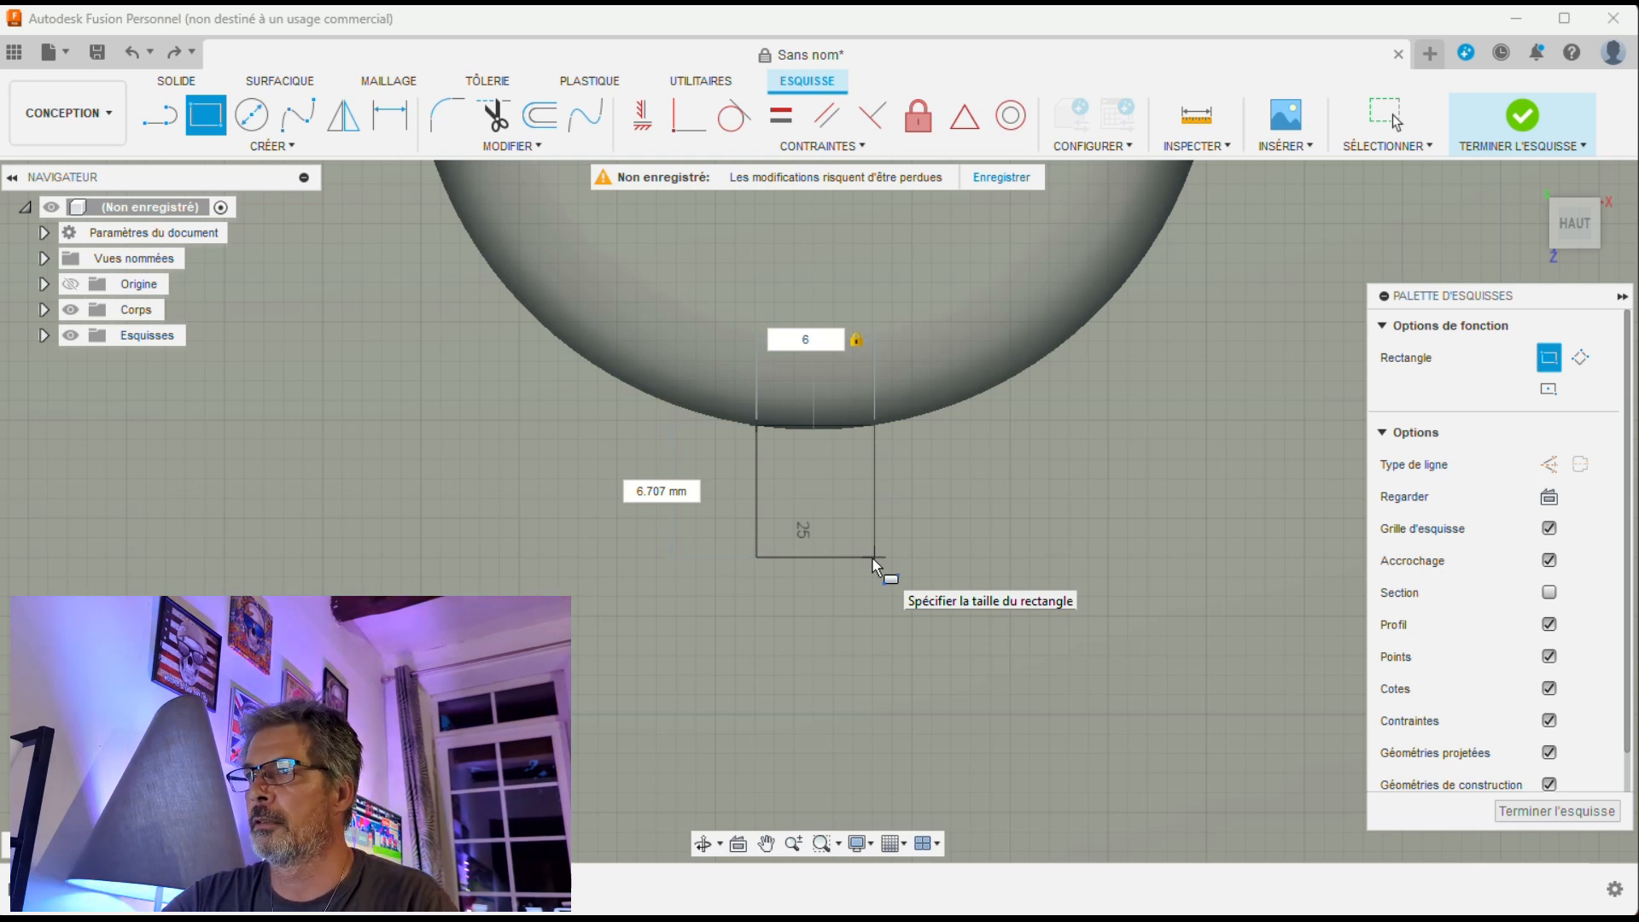
key("Tab")
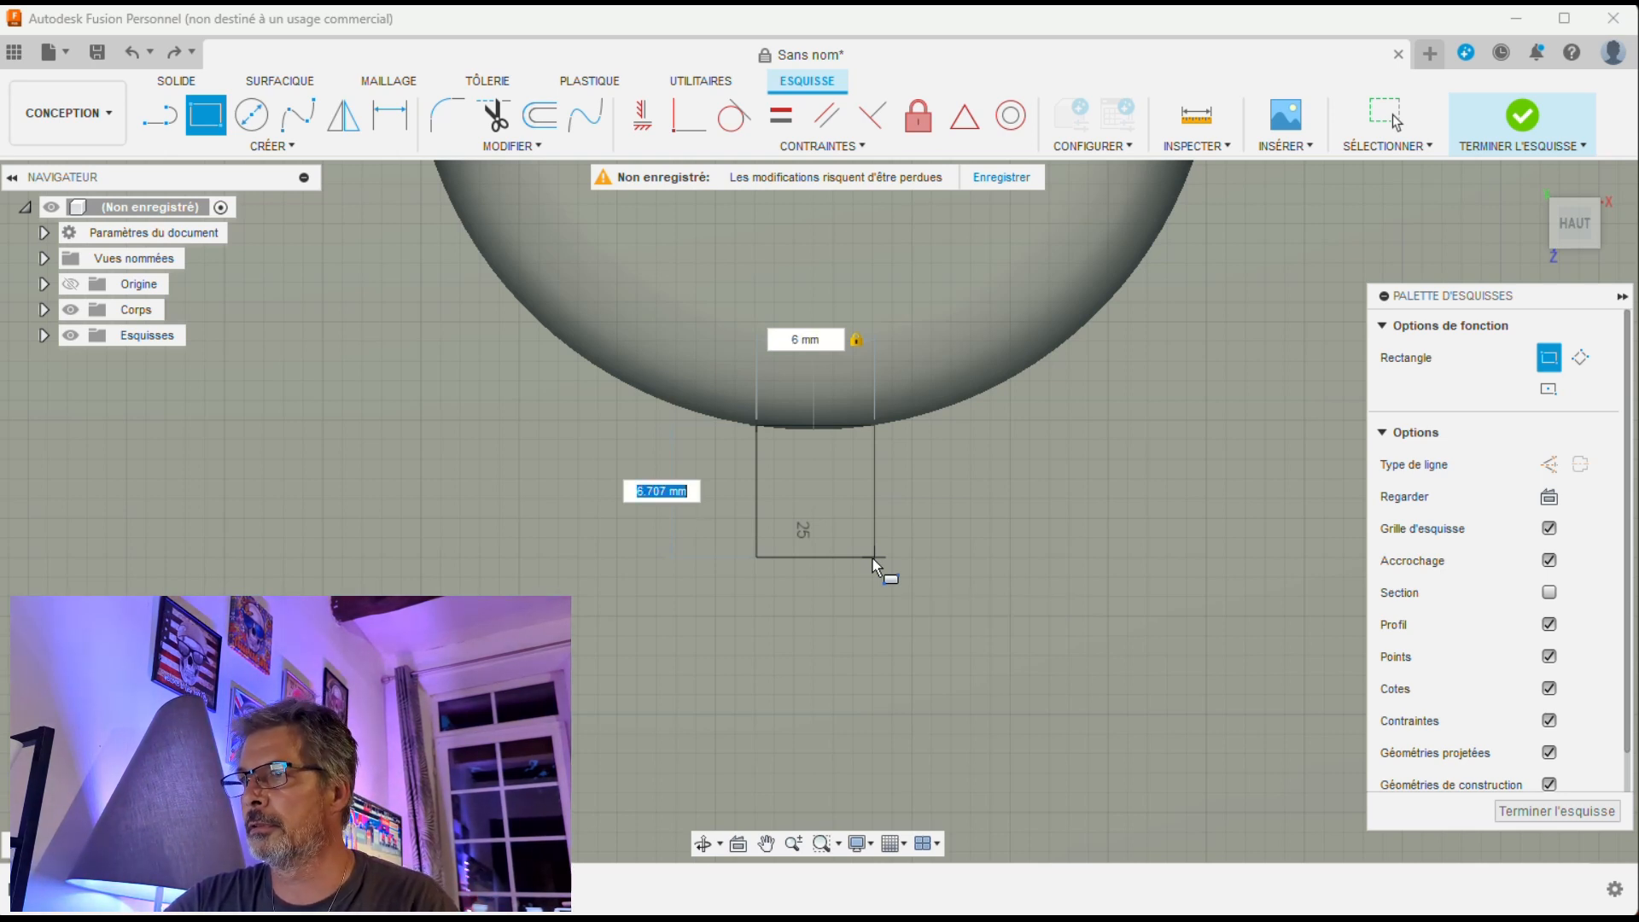
type("10")
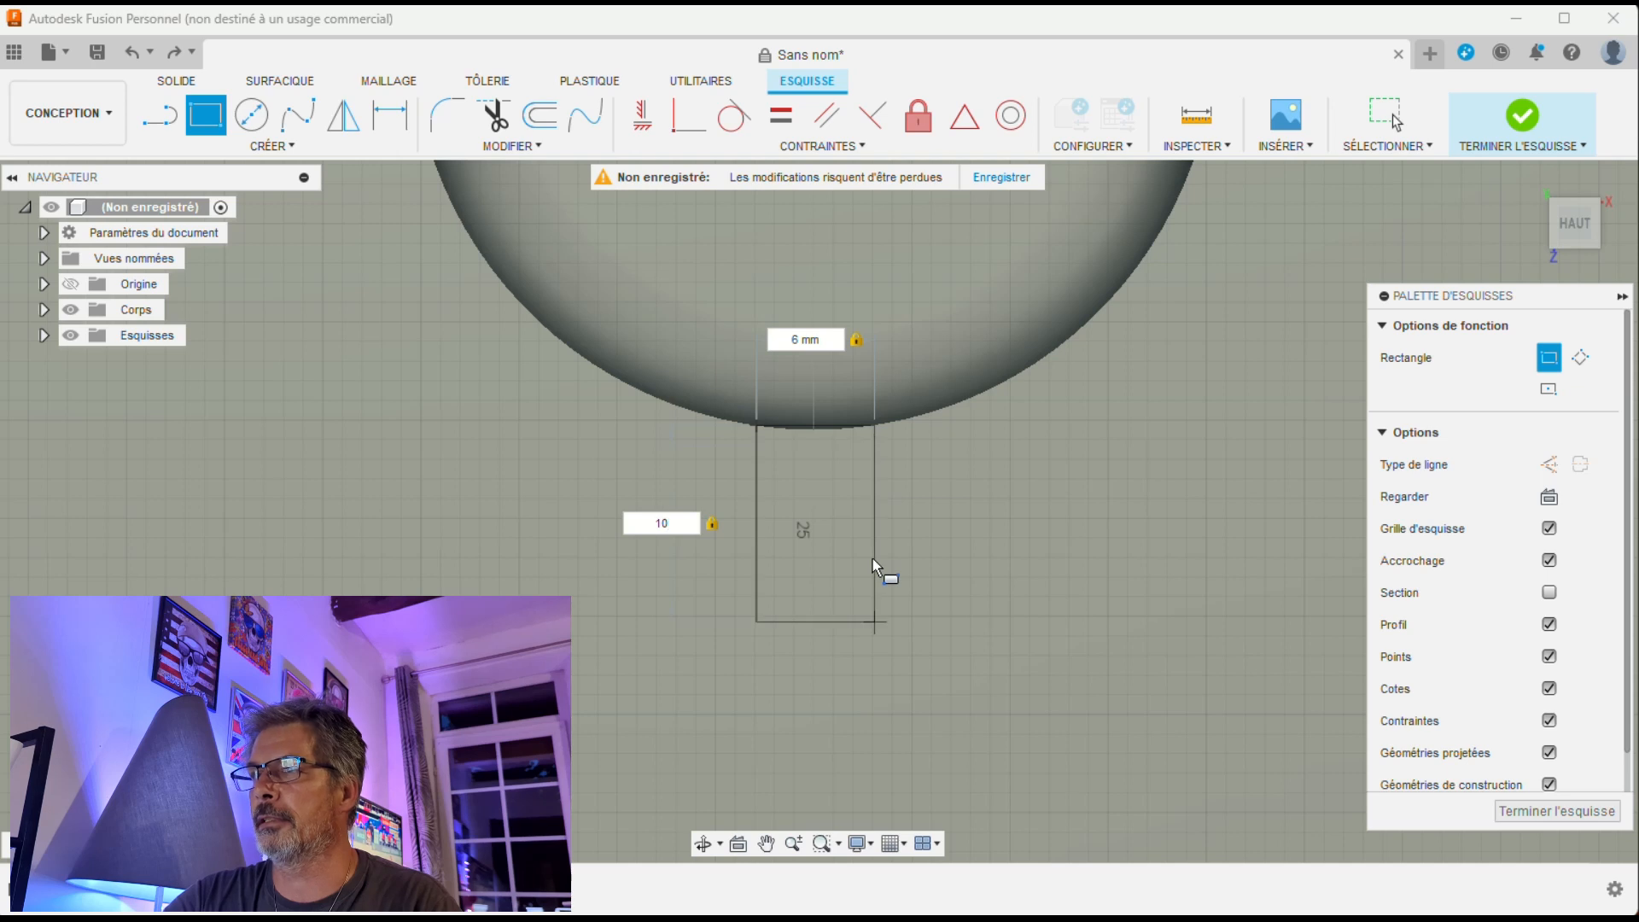
key("Return")
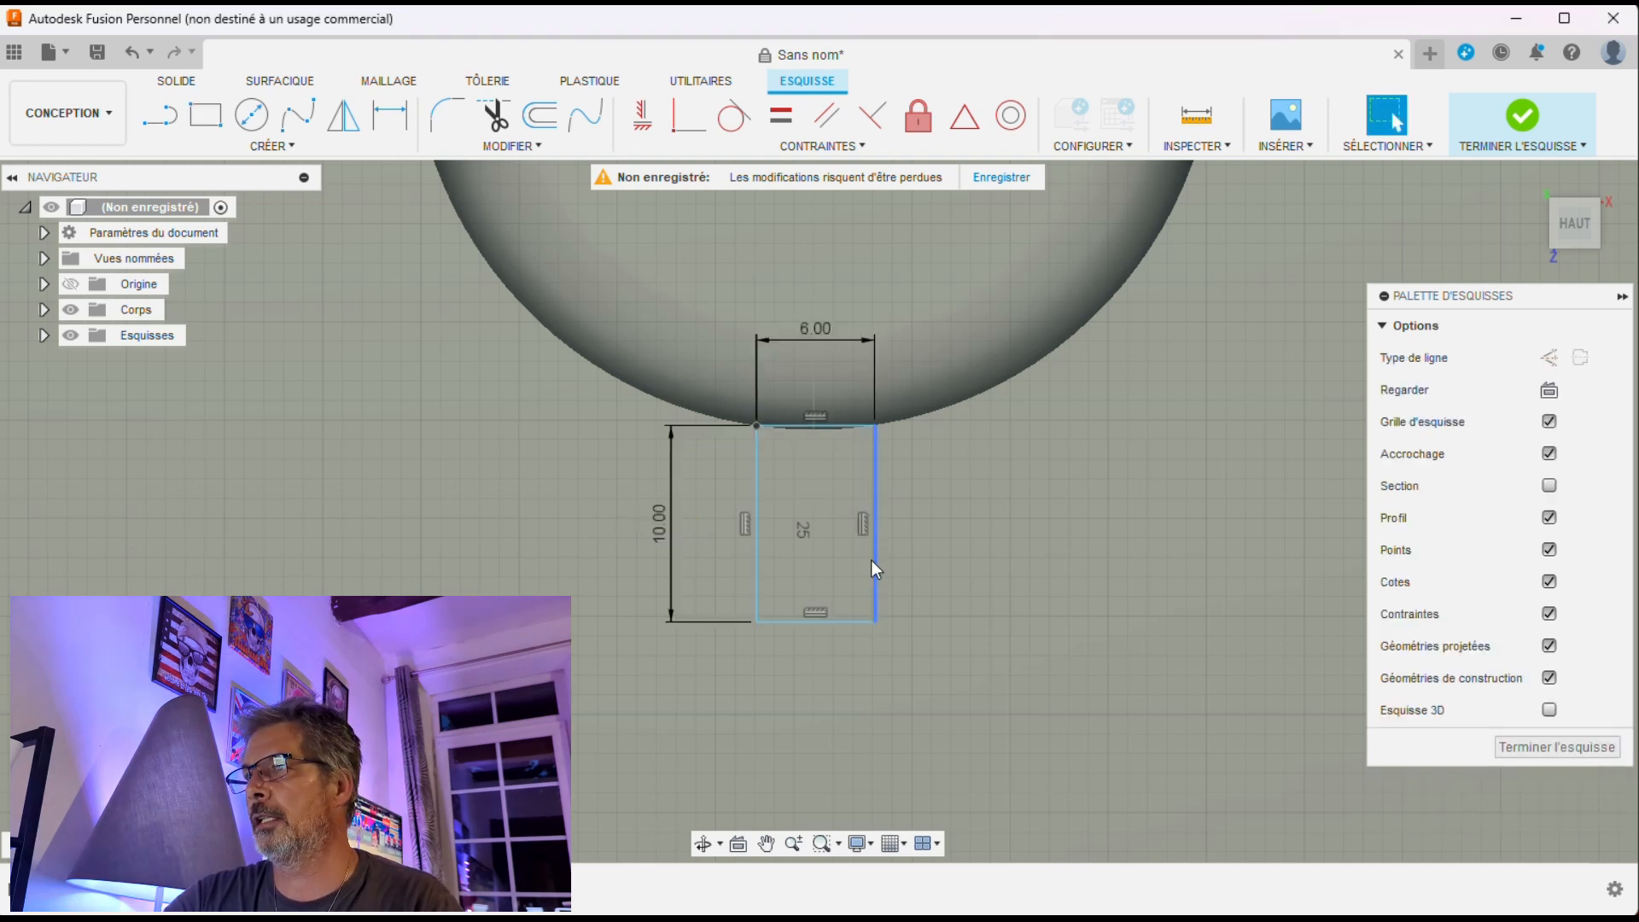
- Cut the small rectangular profile 10 mm deep into the plate with an extrusion distance of -10 mm
left_click(826, 539)
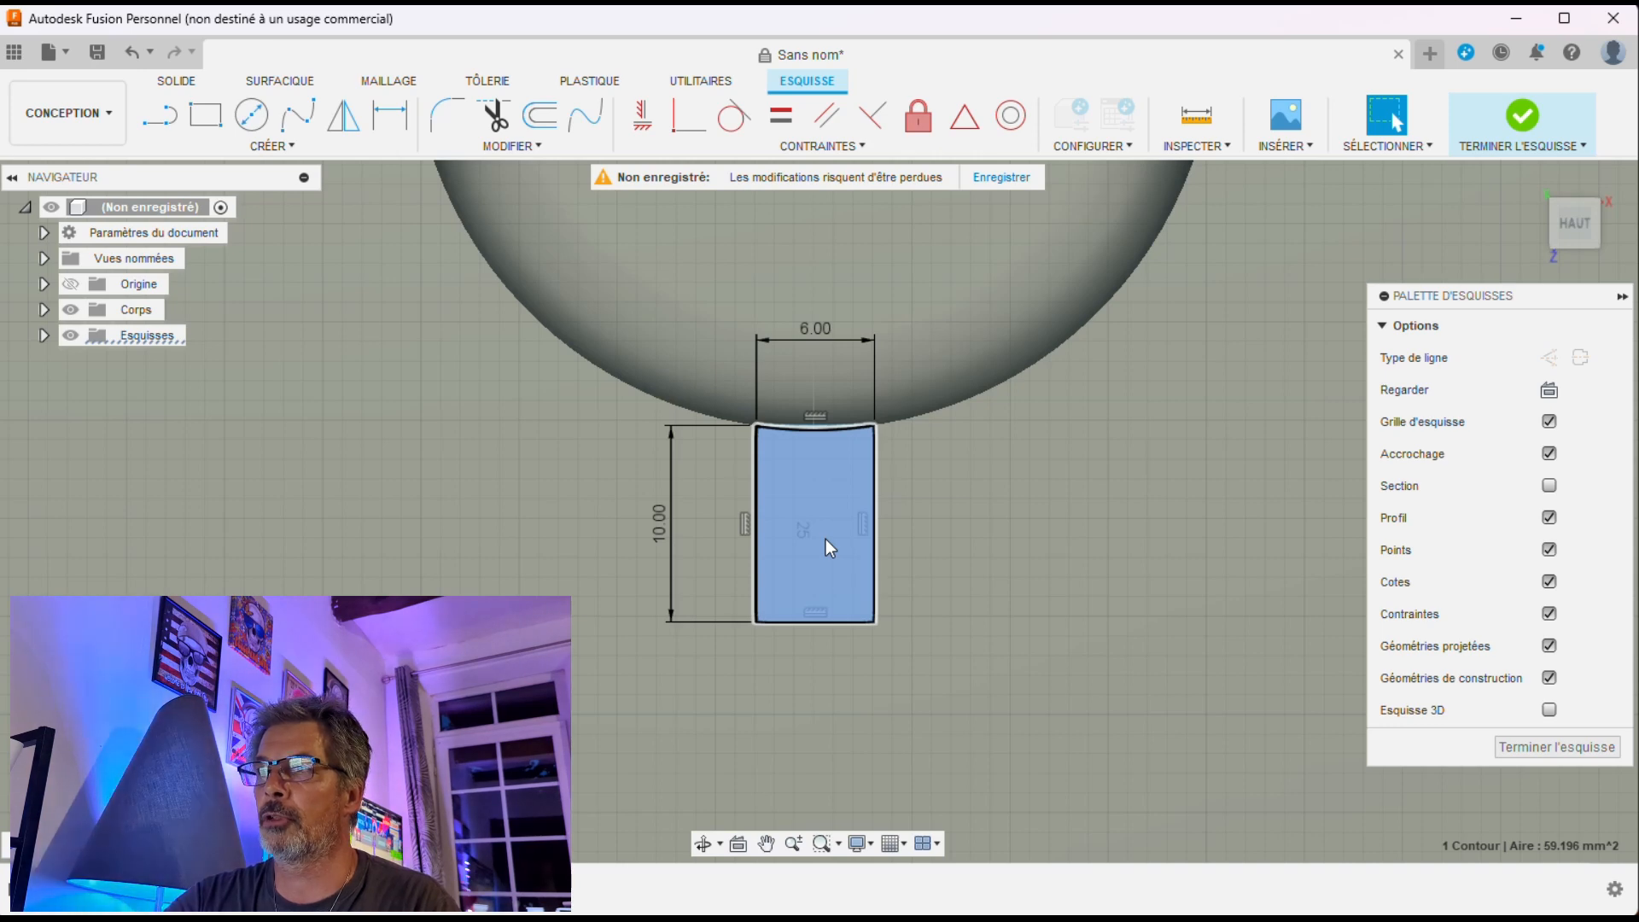
key("e")
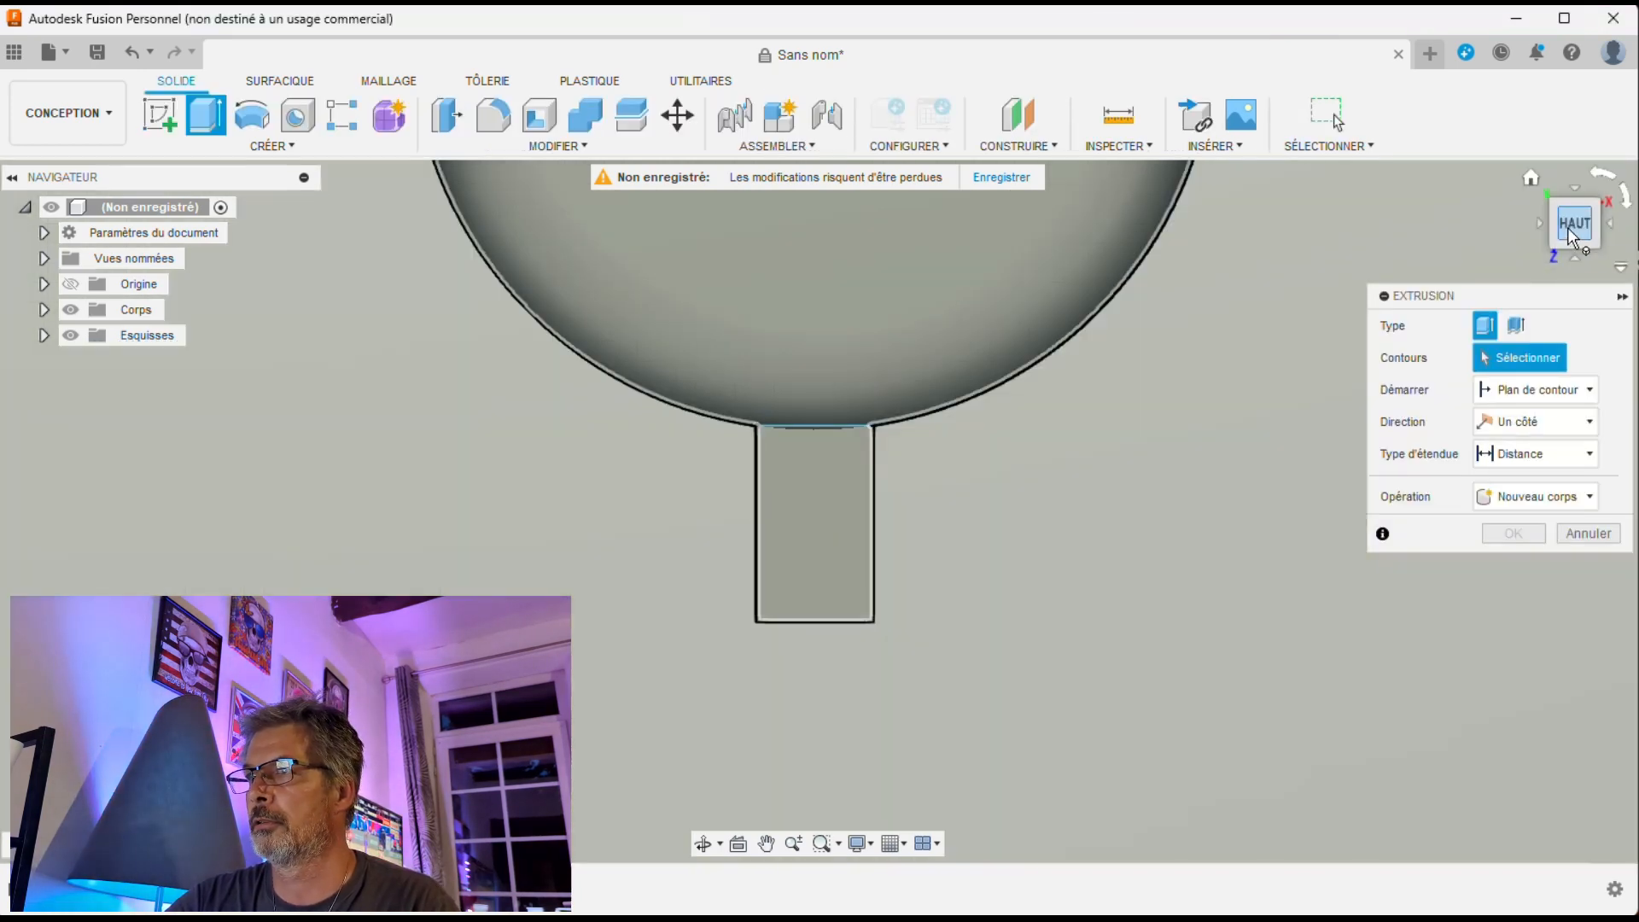
left_click(1573, 237)
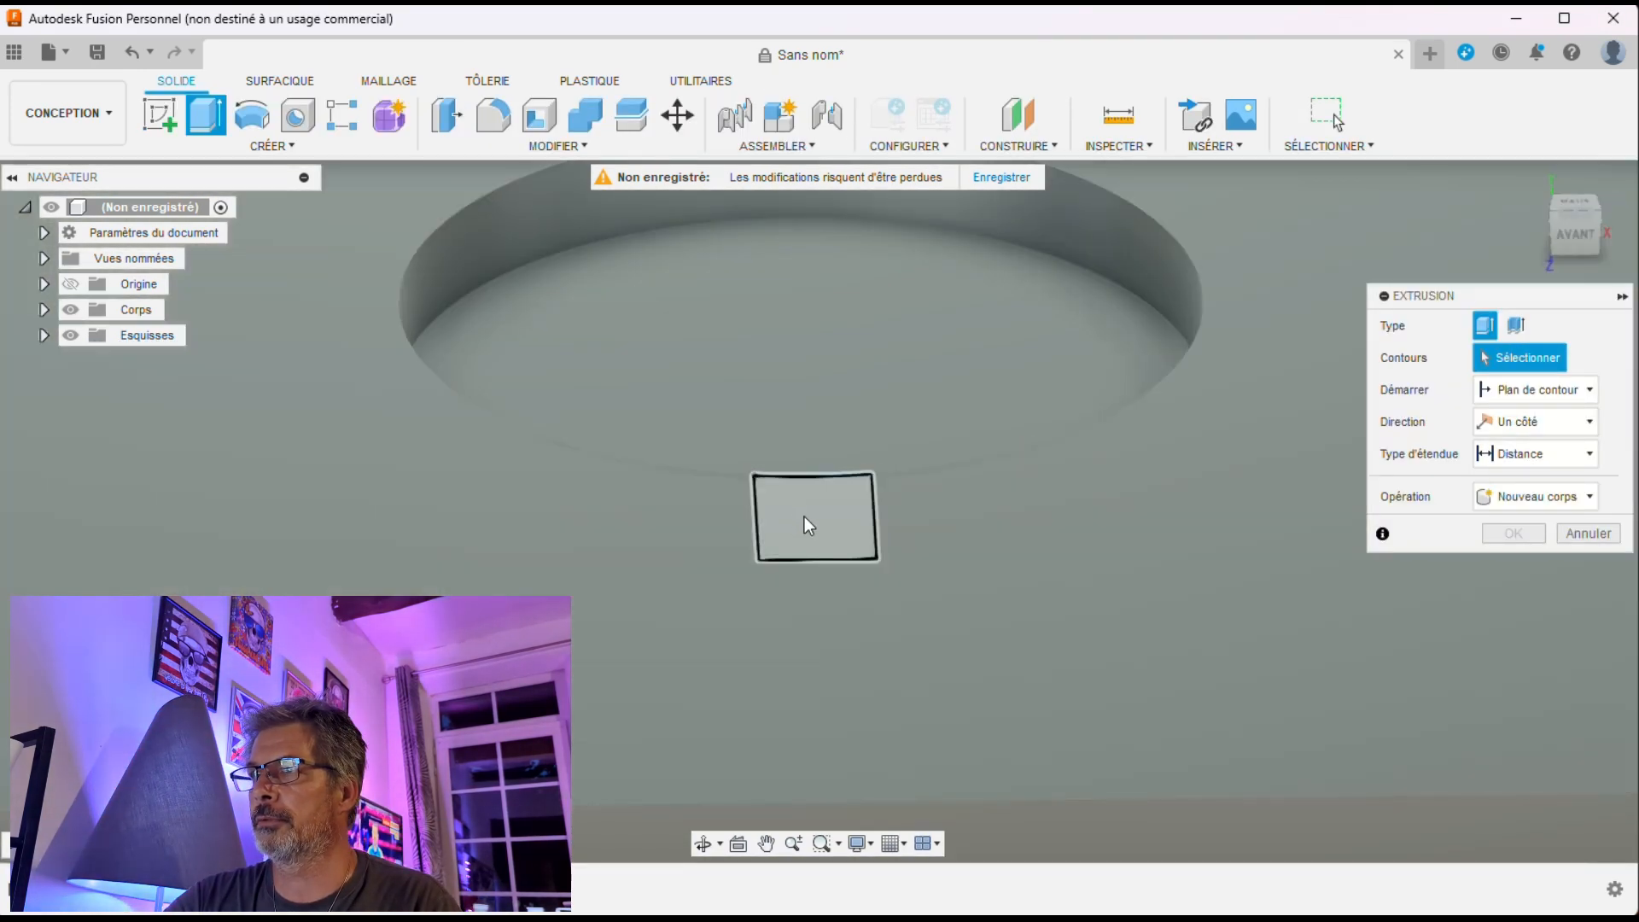
left_click(804, 515)
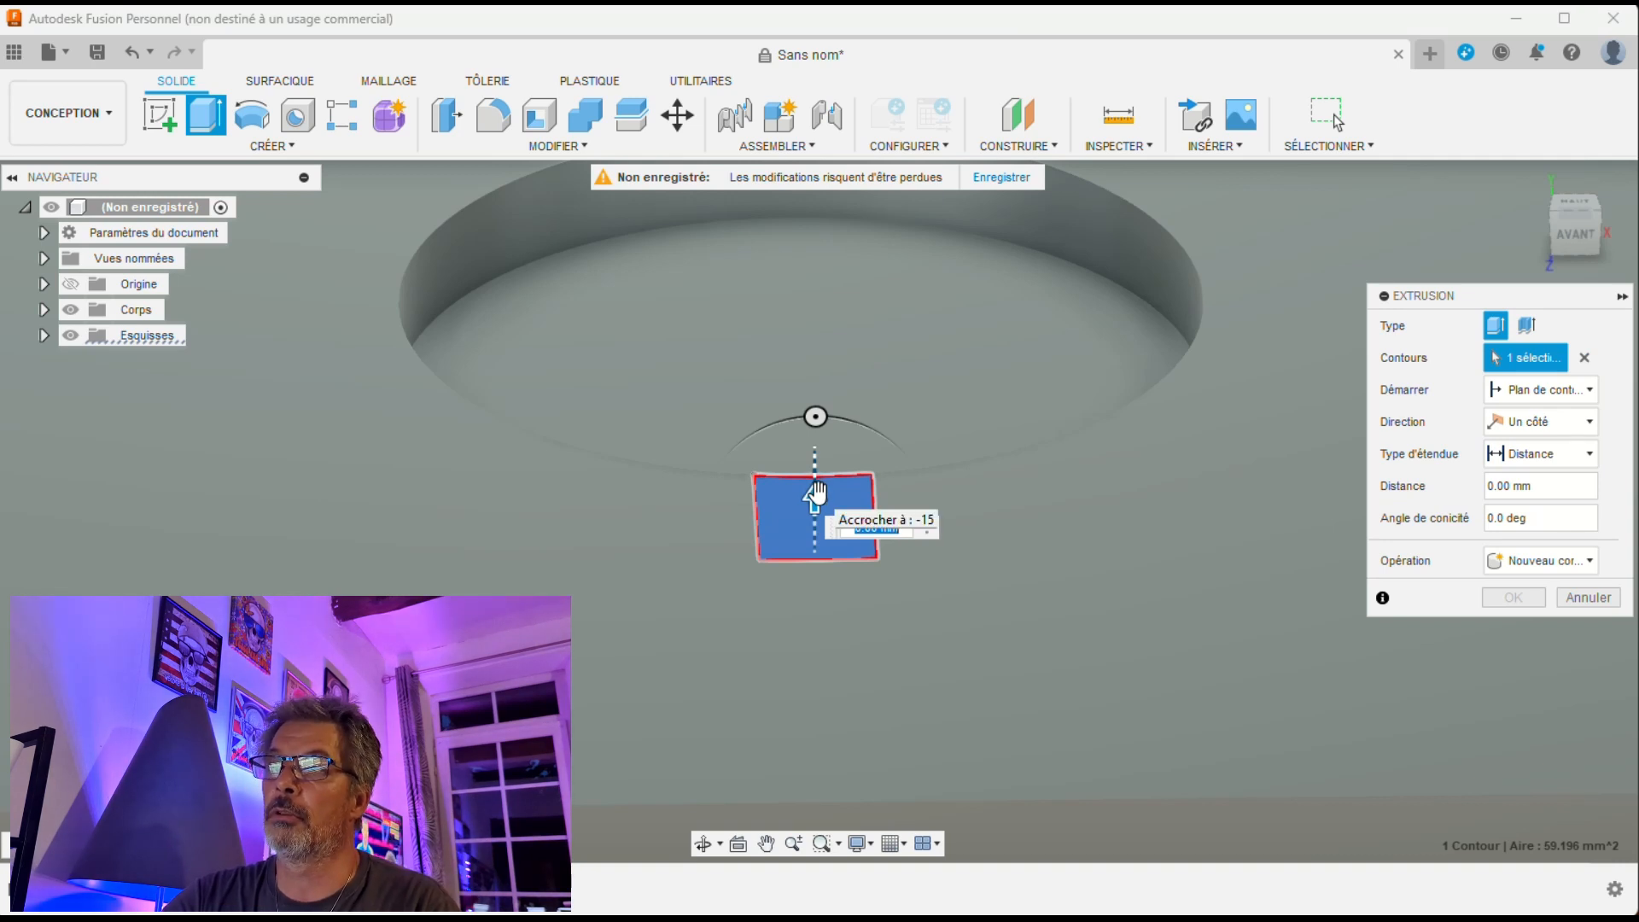
left_click_drag(817, 493, 836, 676)
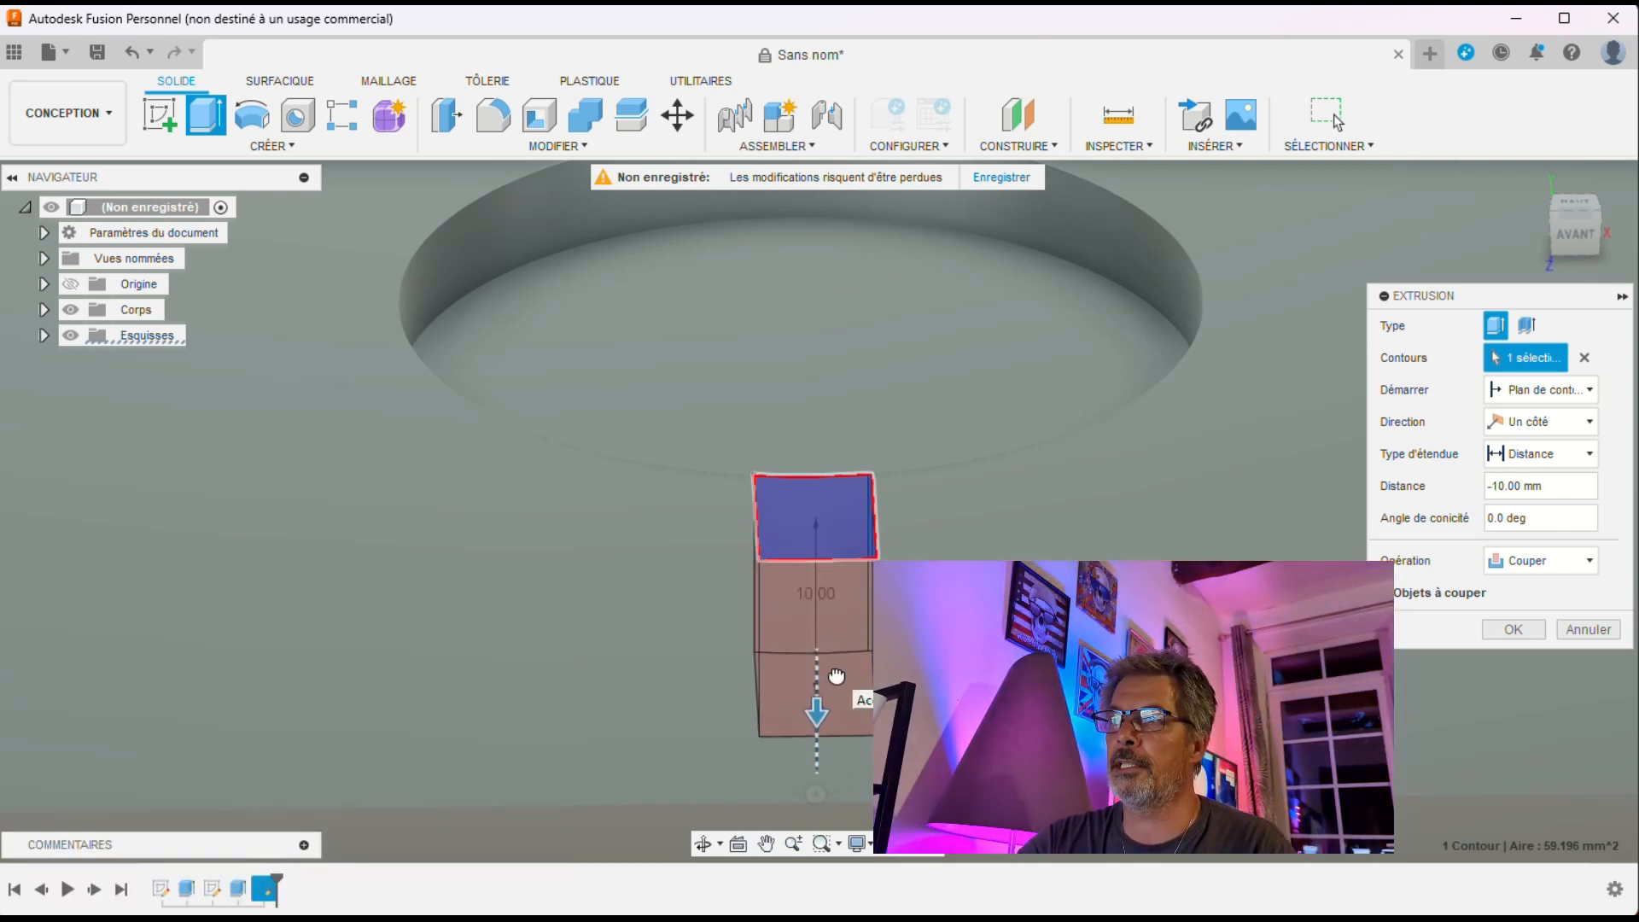
key("Return")
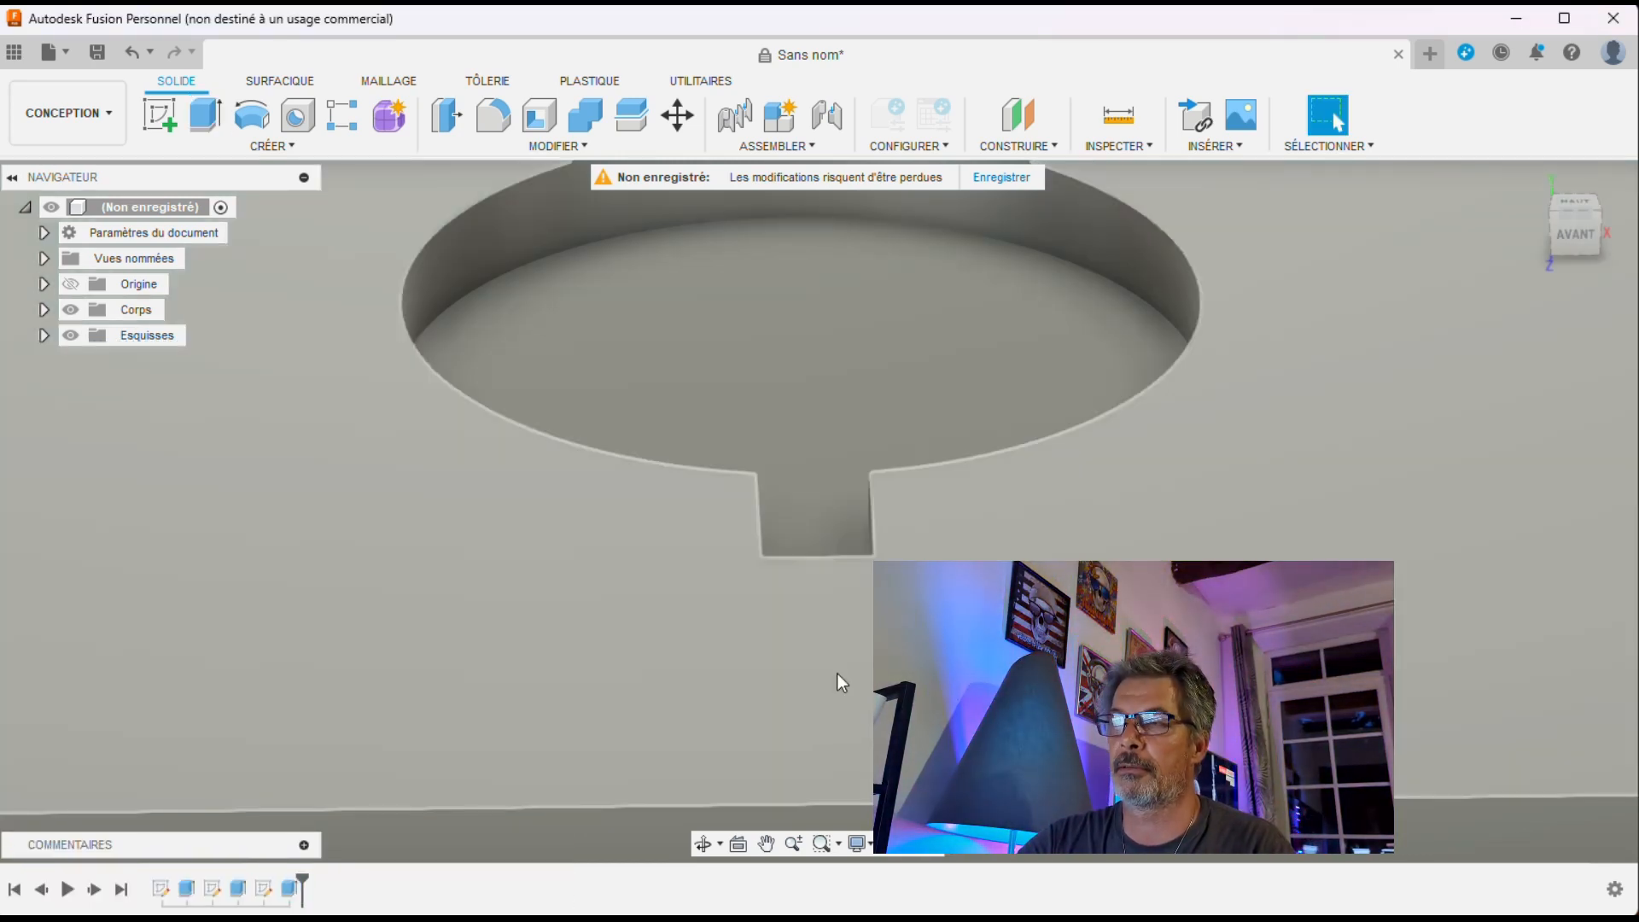
- Create another sketch on the plate's top face, around the recess and its rectangular notch
left_click(1575, 204)
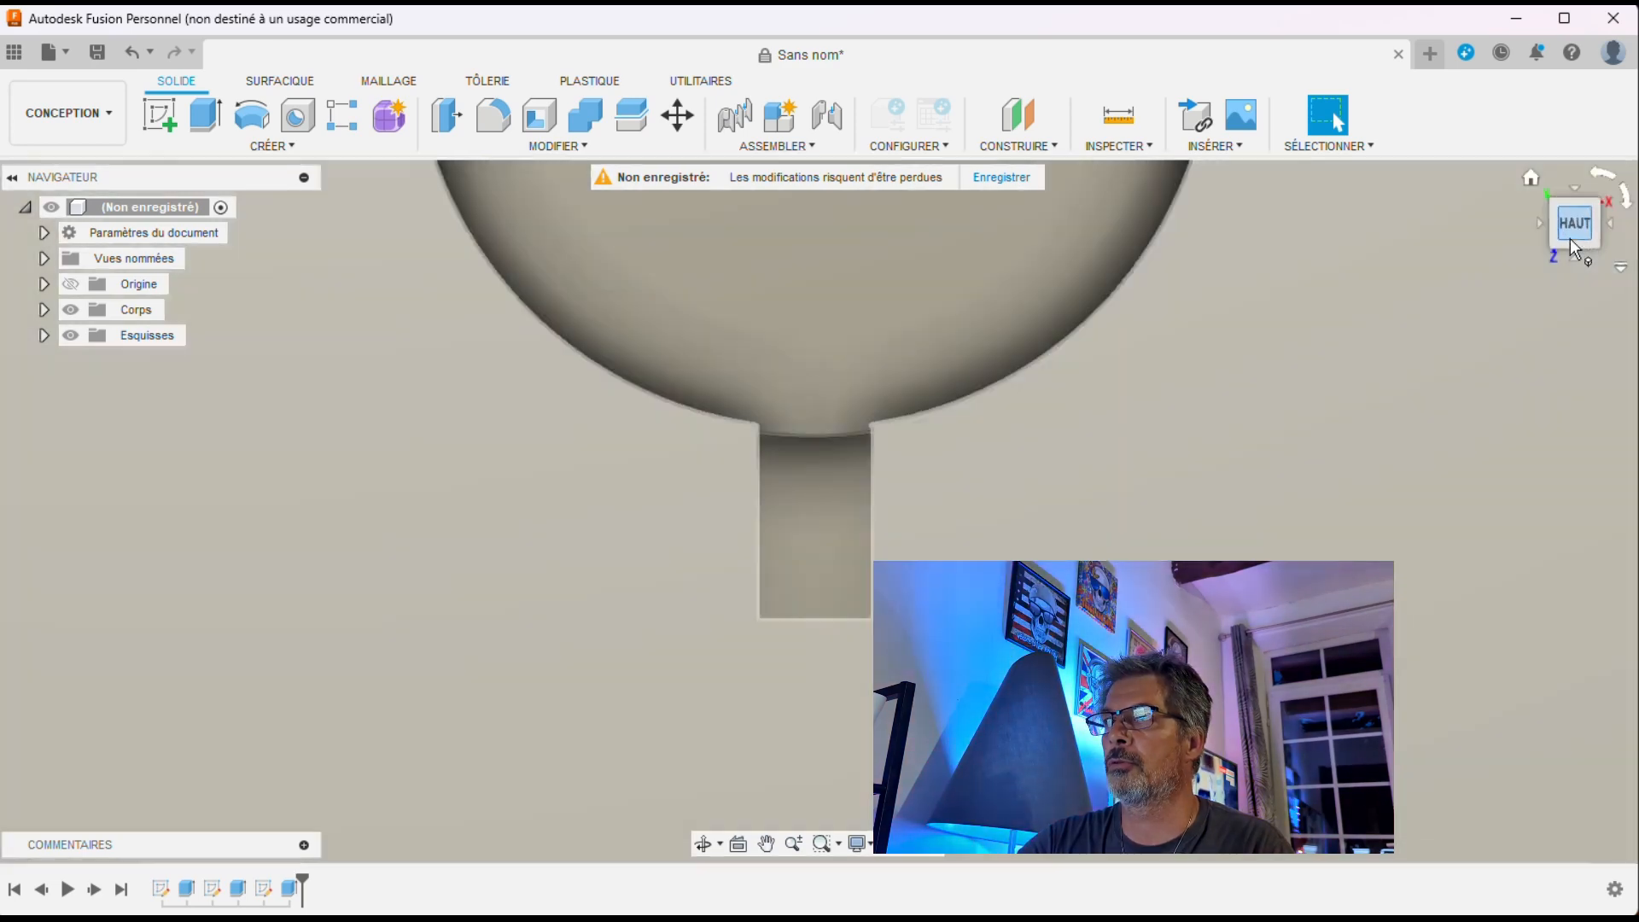
scroll(861, 612, "down", 5)
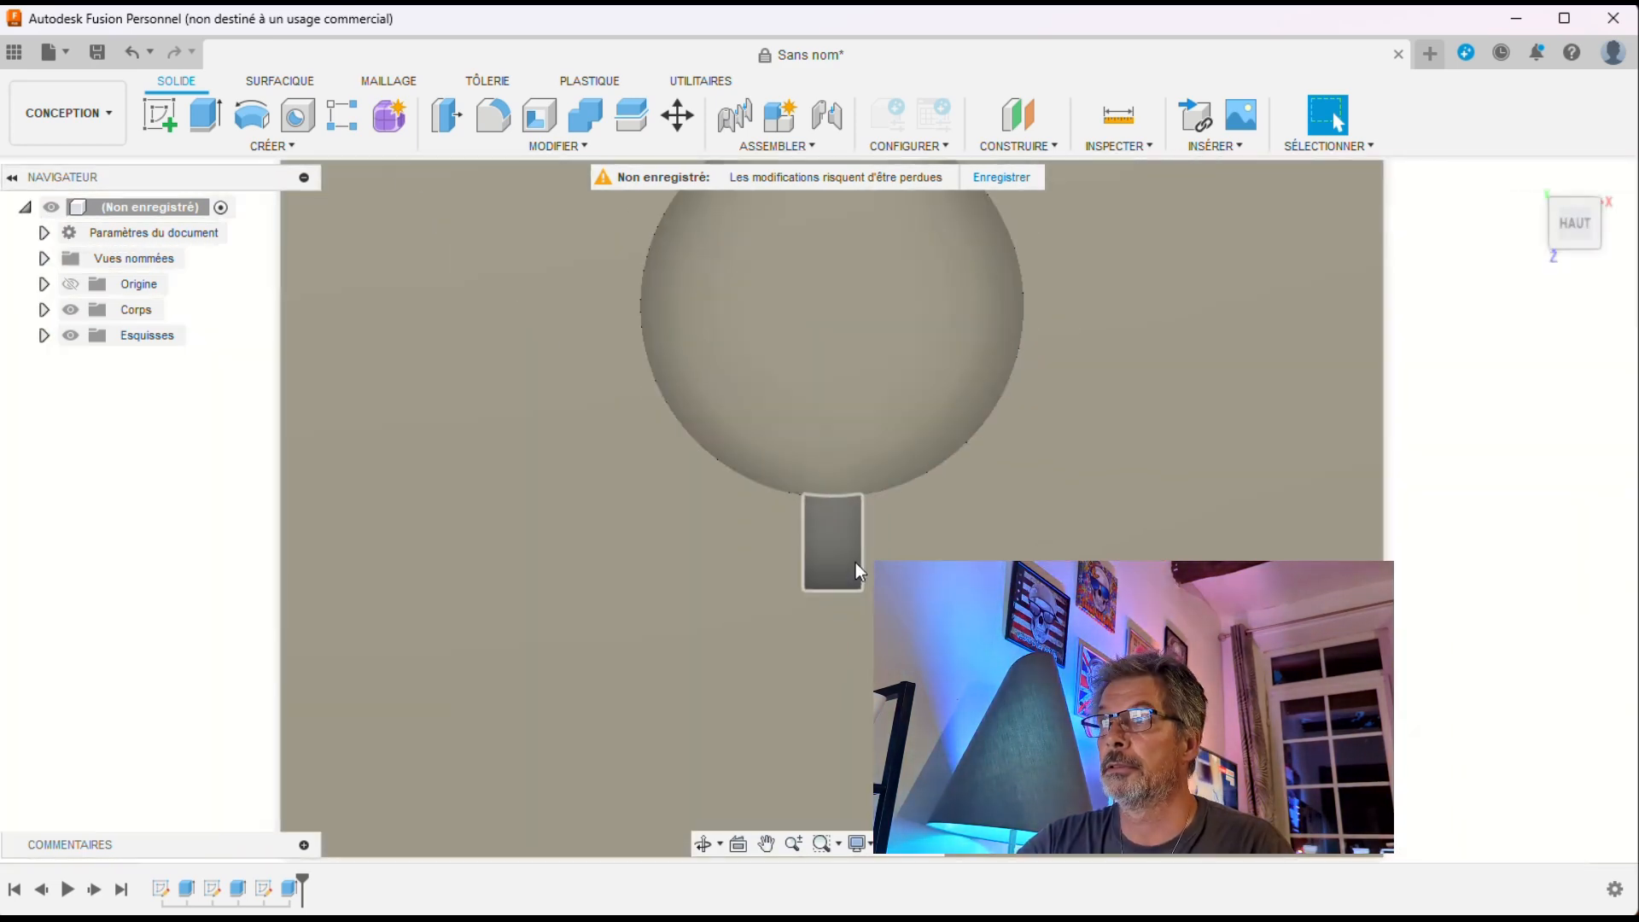
scroll(857, 559, "down", 3)
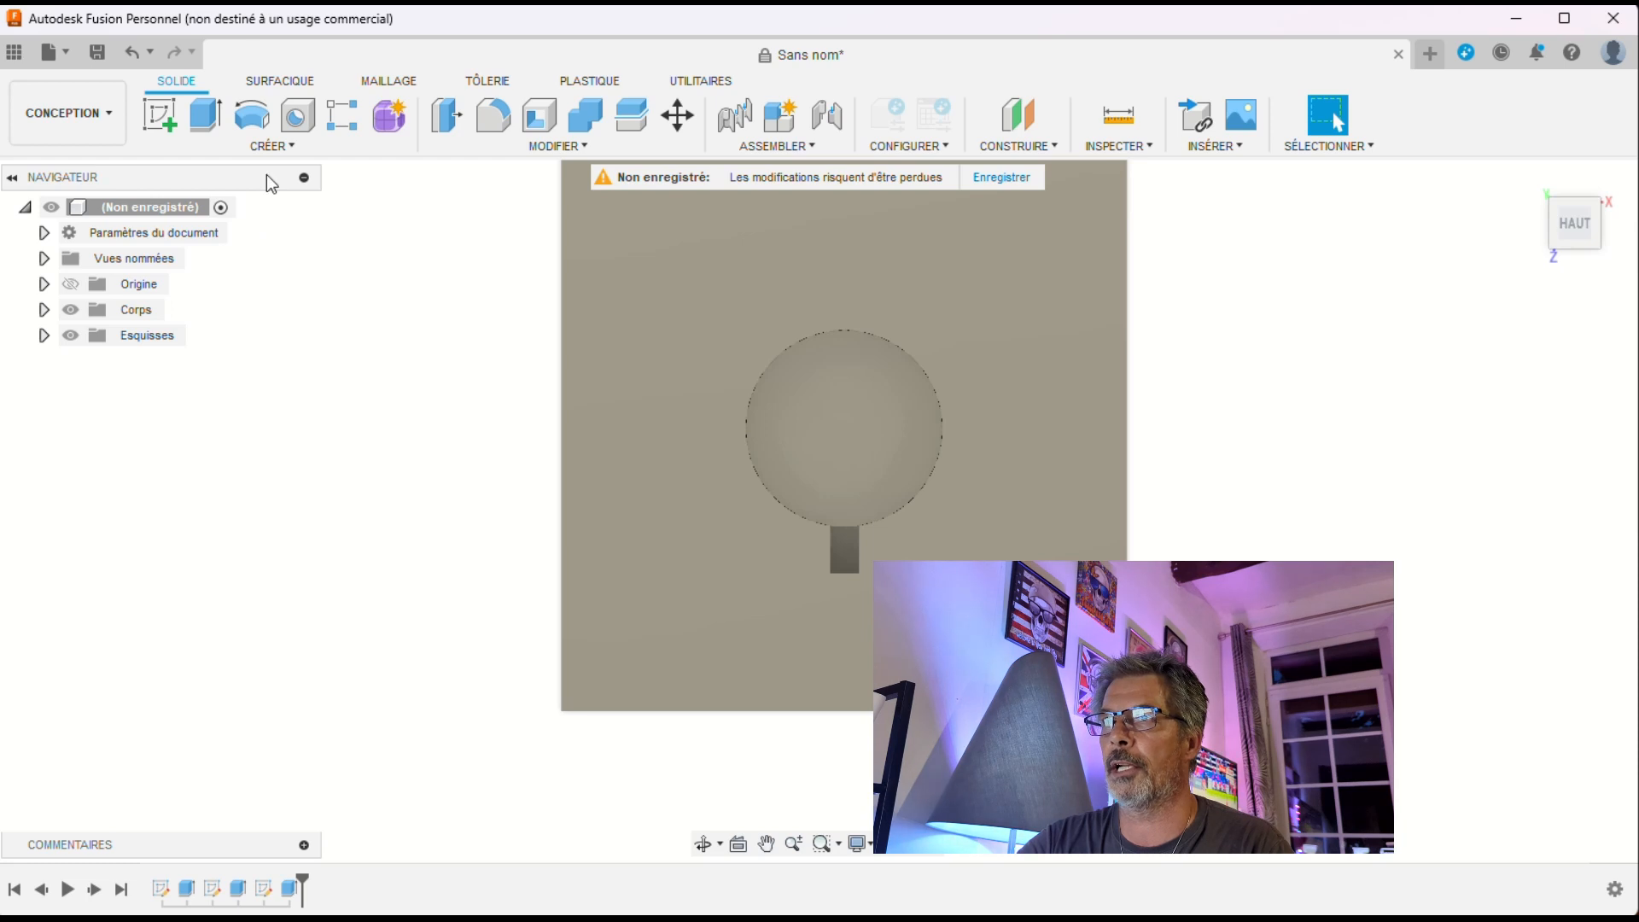
left_click(626, 347)
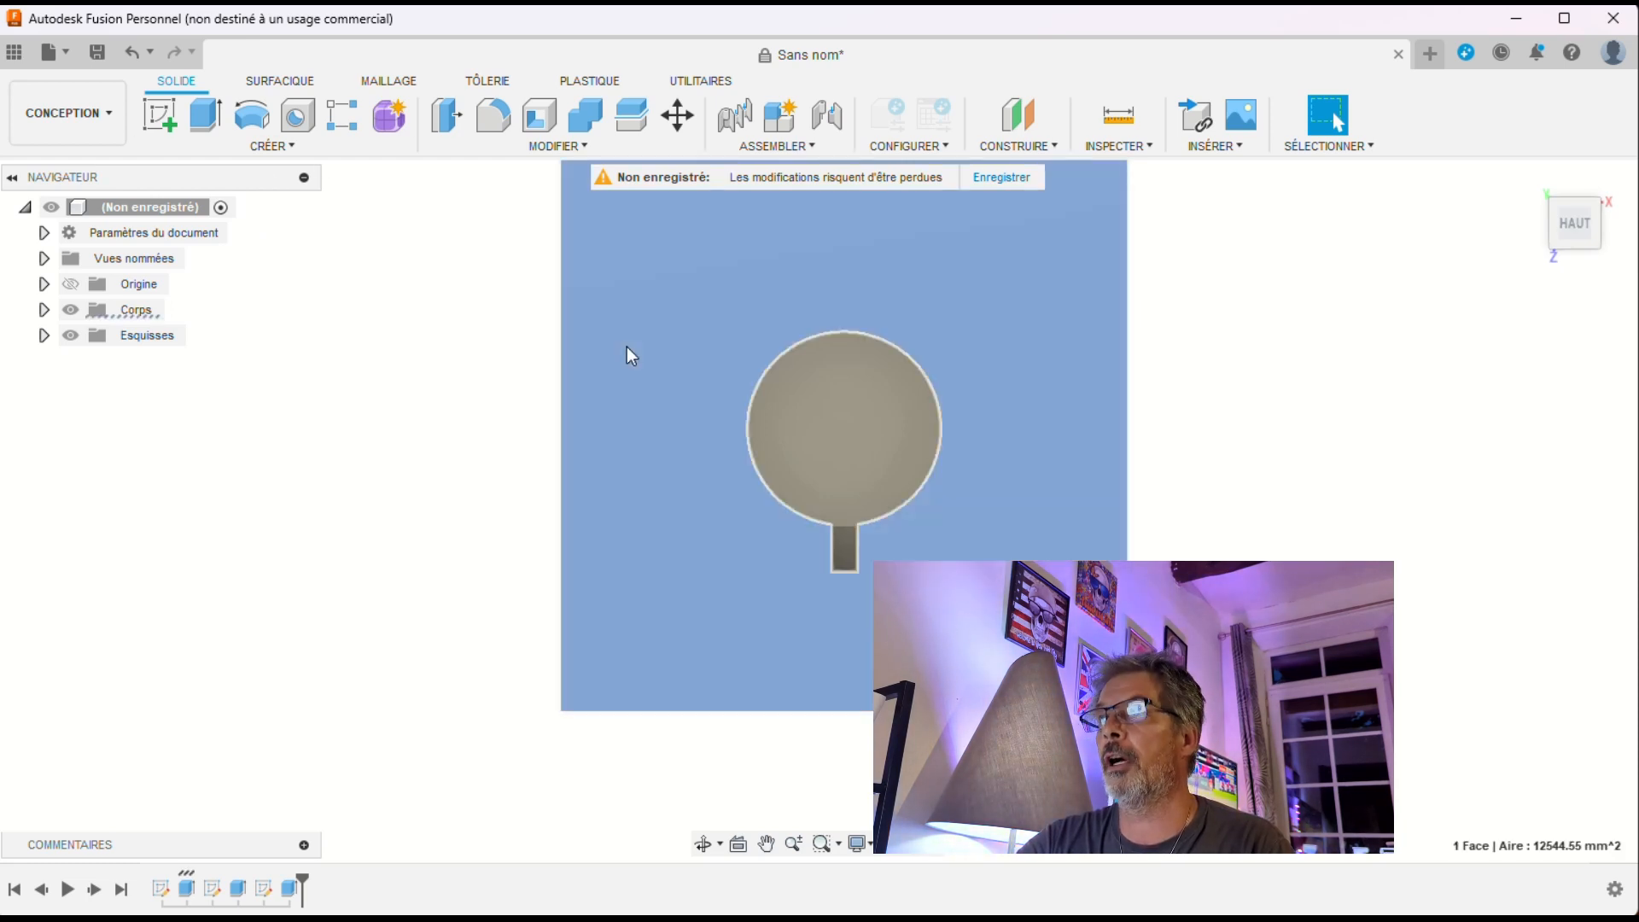
left_click(275, 146)
left_click(212, 190)
- Draw a straight line beside the notch from inside the circular recess past the plate's front edge, and delete the stray connected segment
left_click(282, 146)
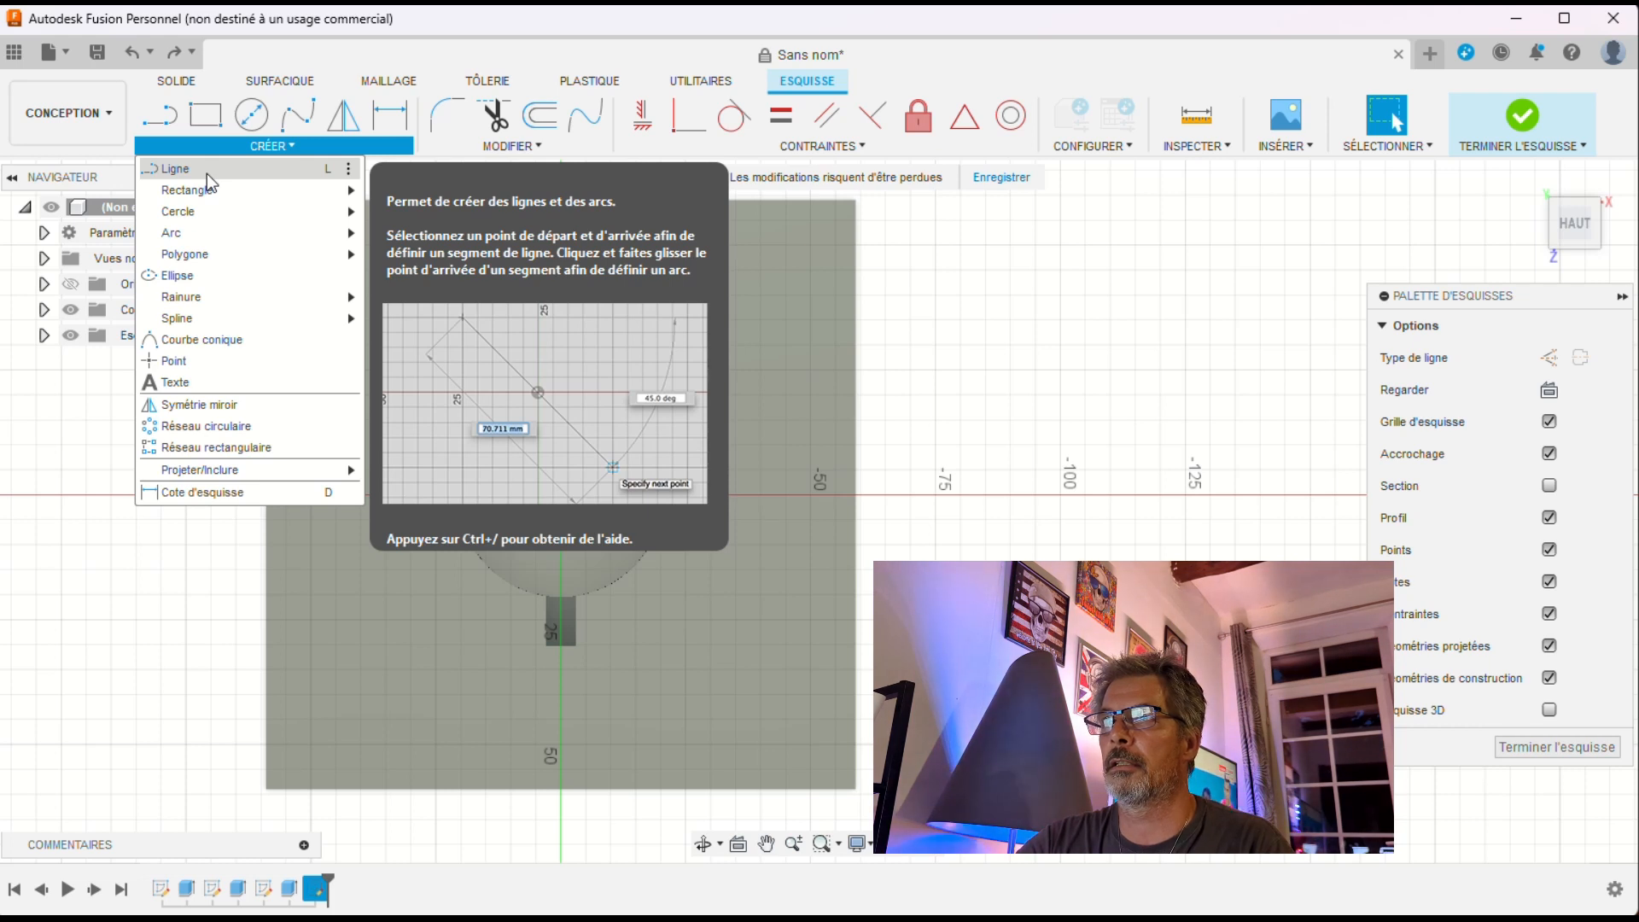
left_click(207, 172)
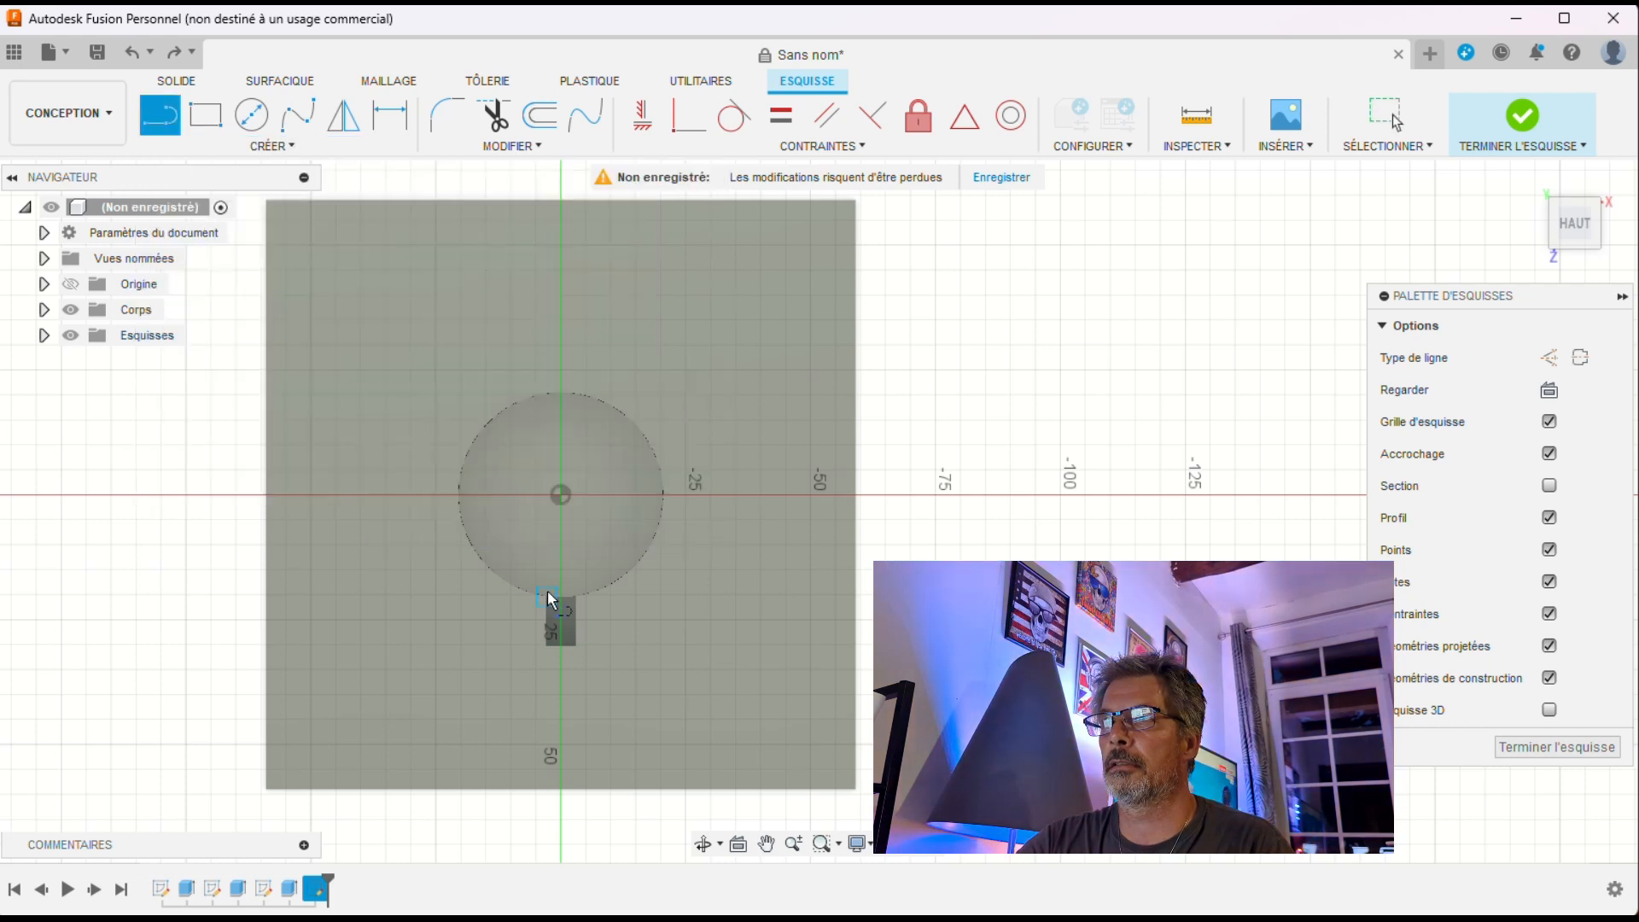
left_click(487, 544)
left_click(487, 802)
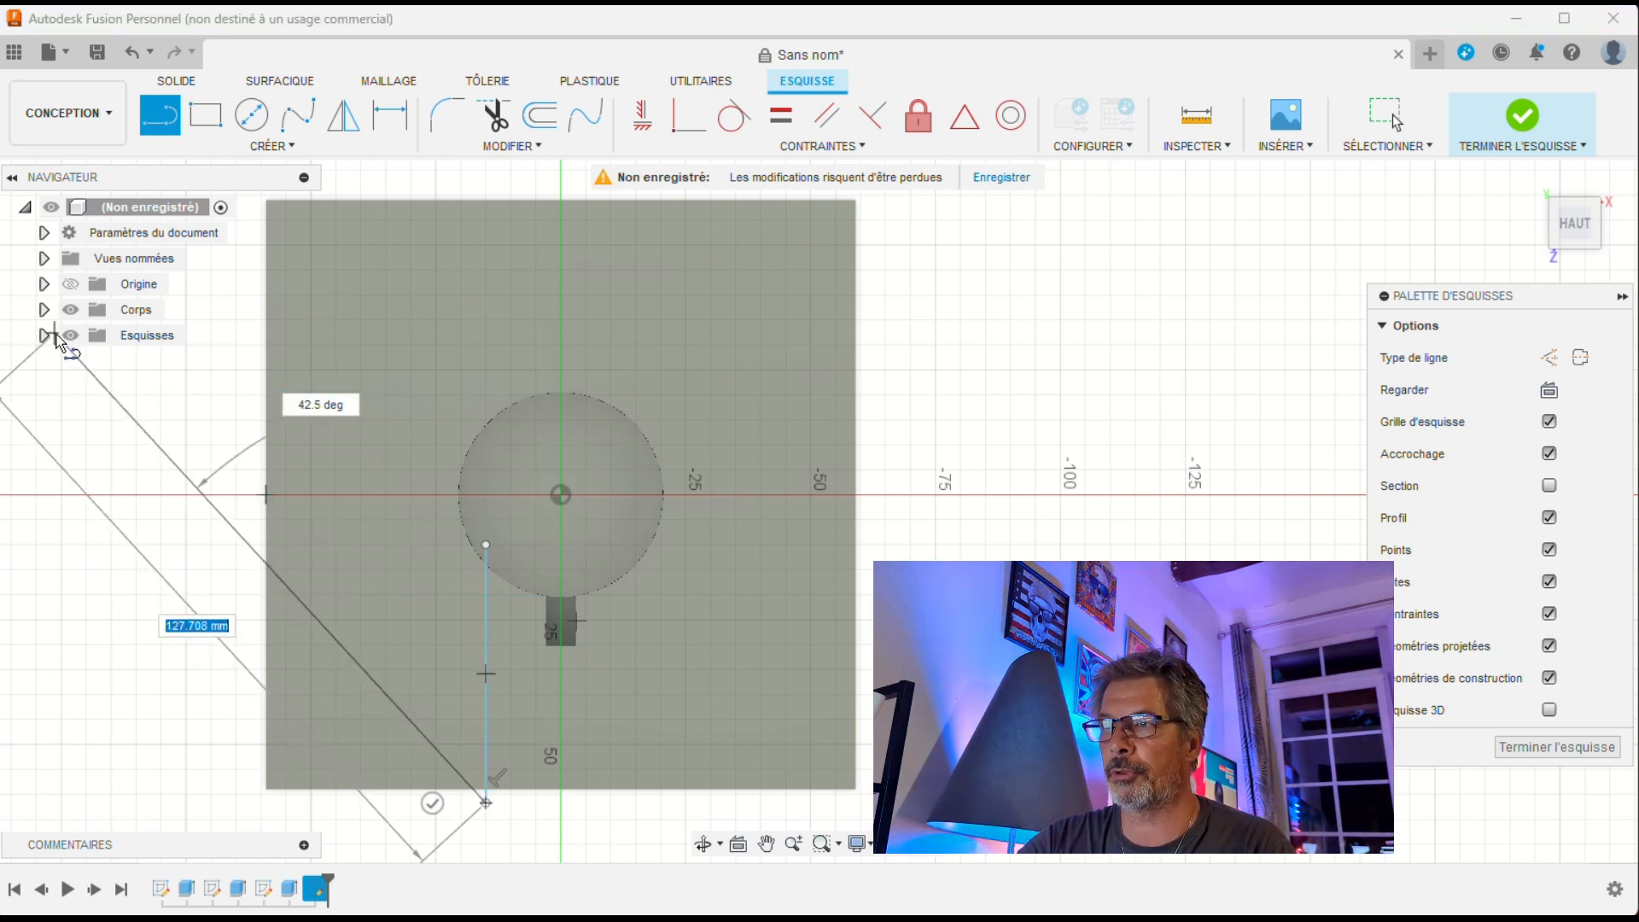
key("Return")
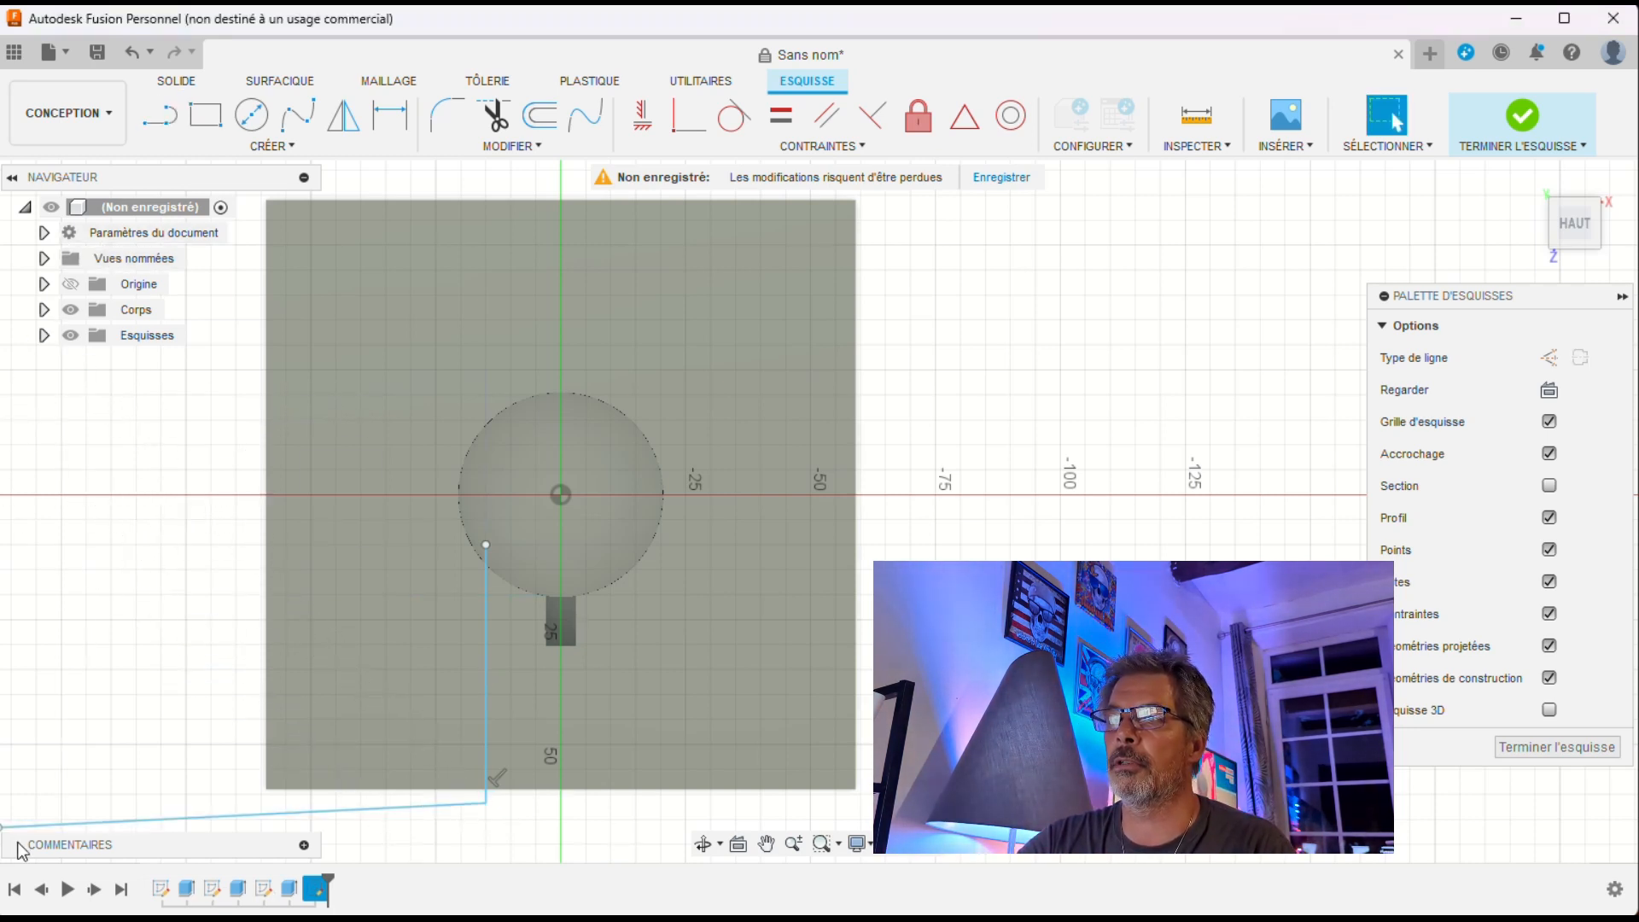
right_click(181, 824)
left_click(114, 795)
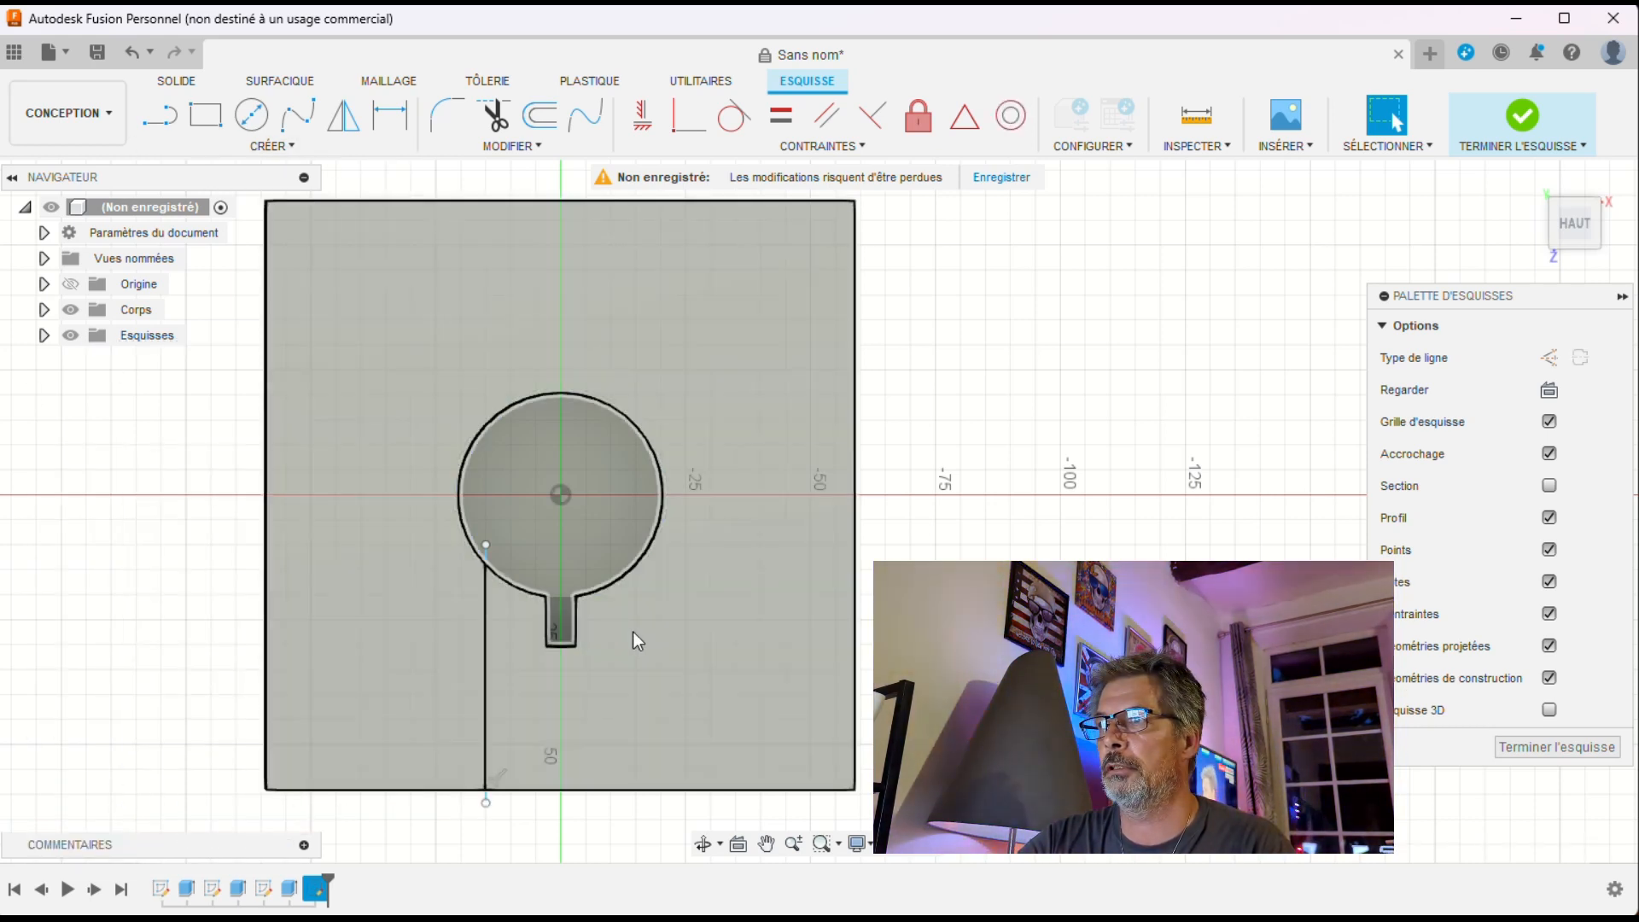
- Draw a second straight line on the other side of the notch, from inside the circular recess to the plate's front edge
left_click(640, 650)
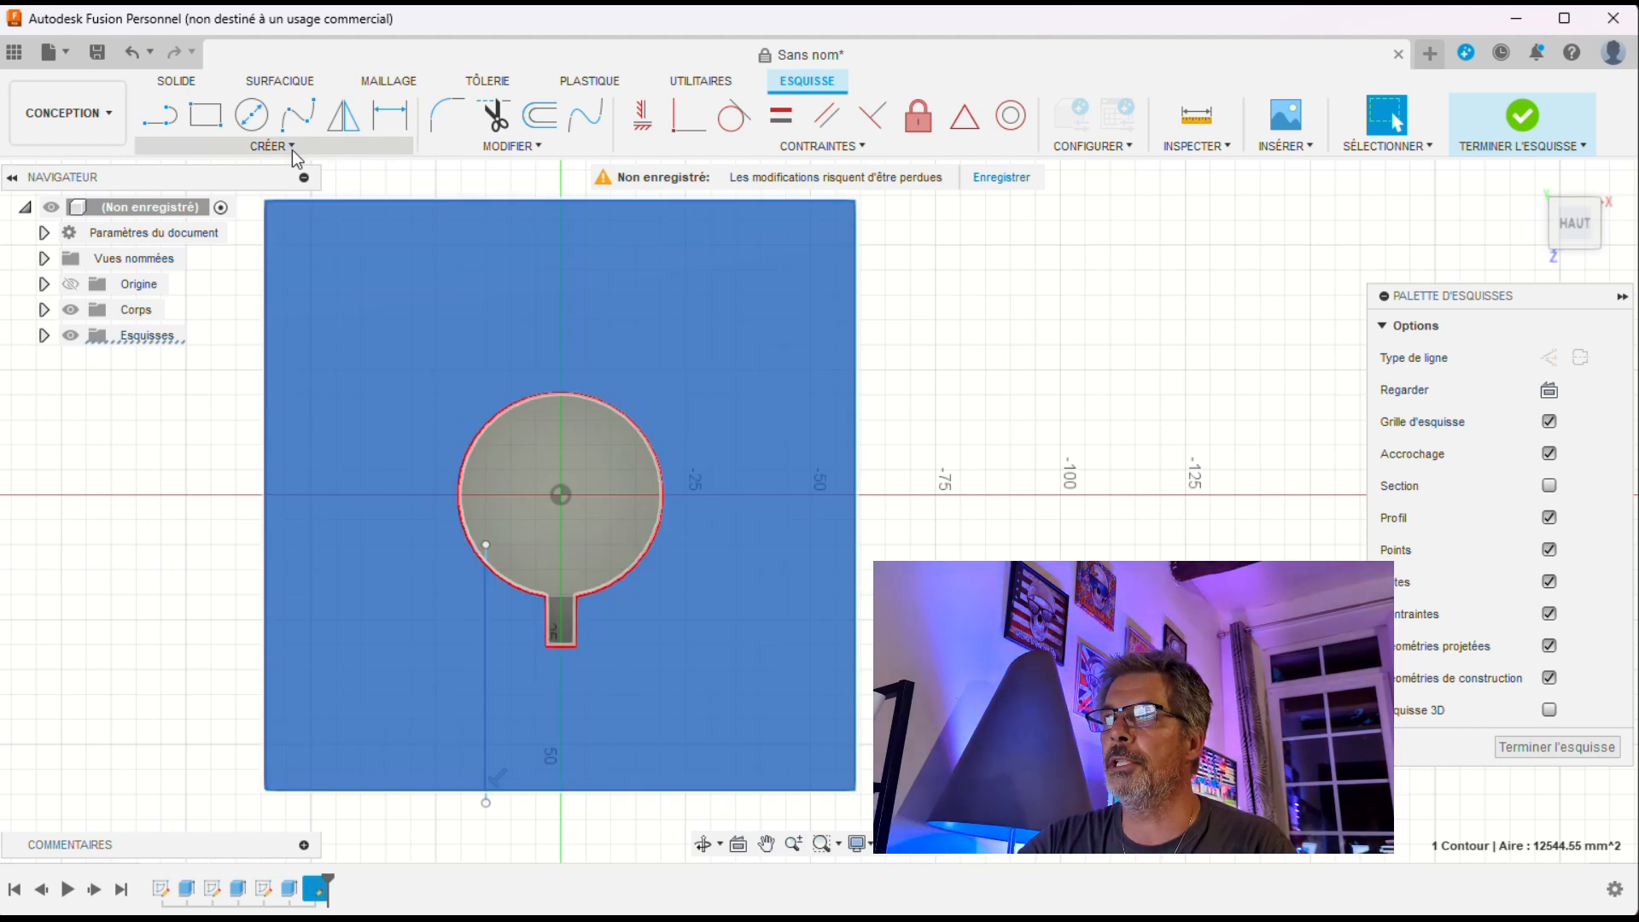
left_click(292, 148)
left_click(198, 170)
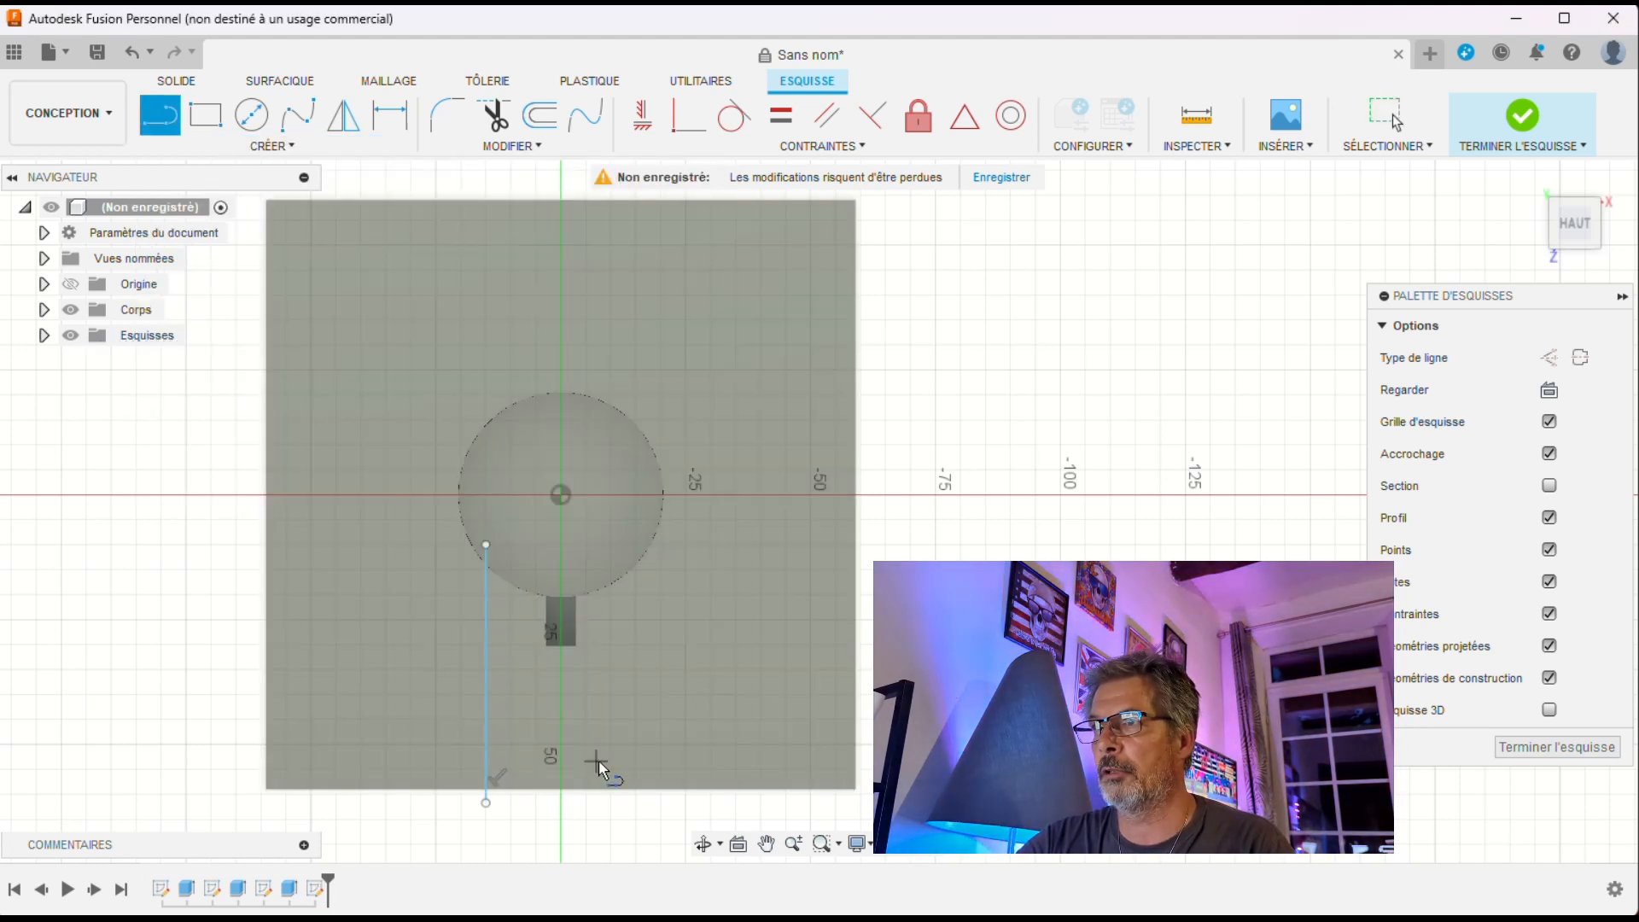
left_click(635, 543)
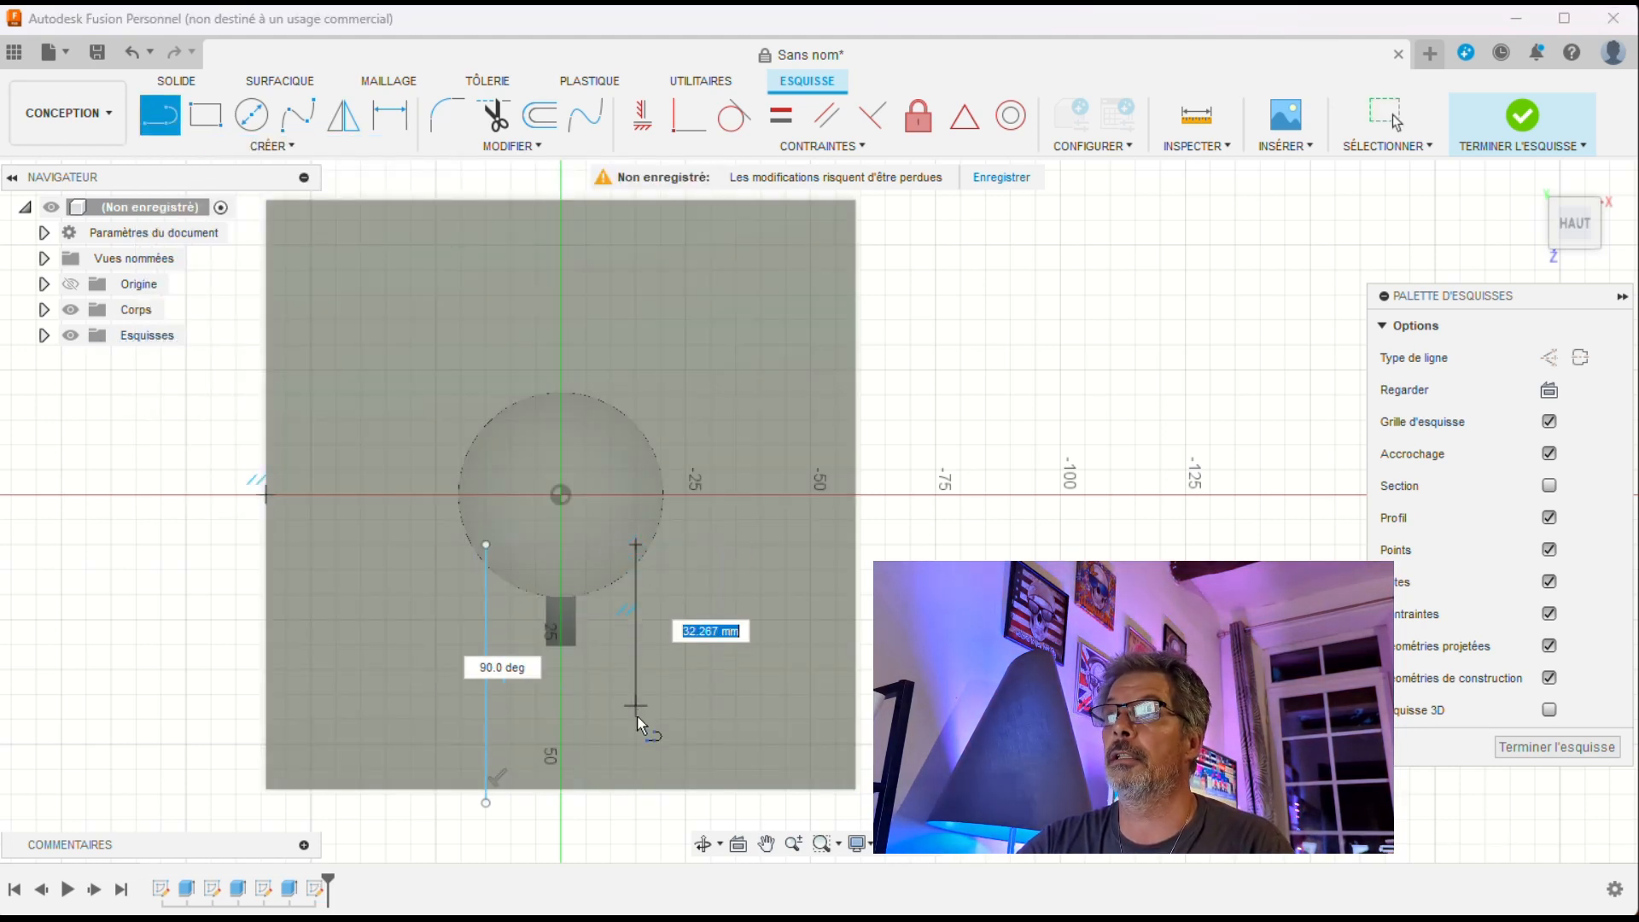
left_click(636, 791)
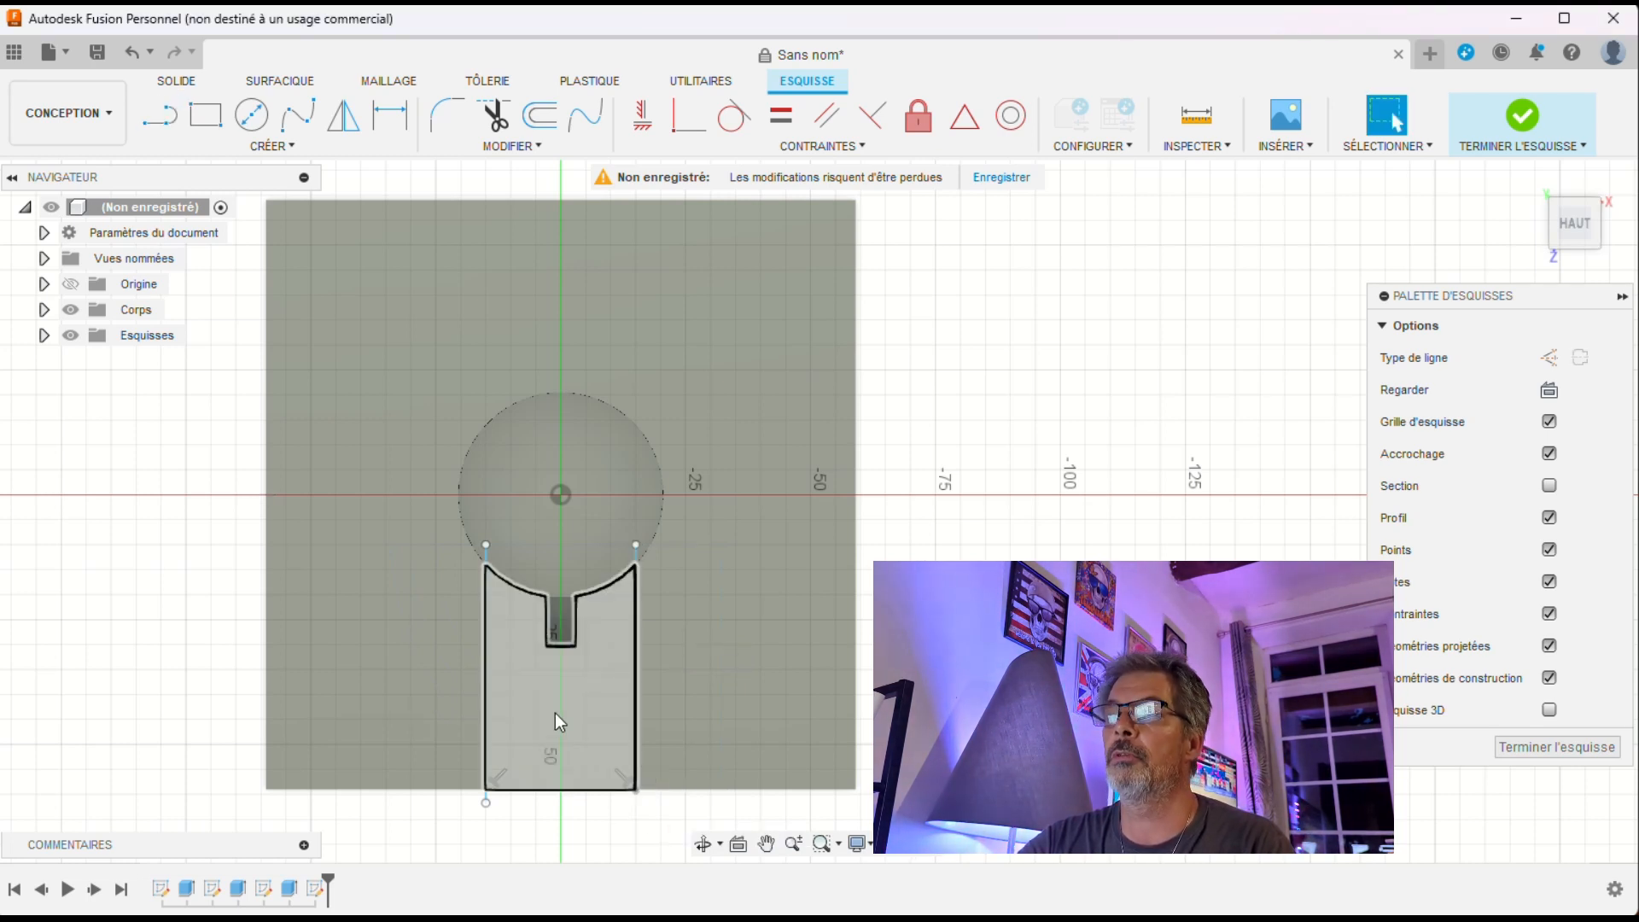
- Cut the profile between the two lines 3 mm deep into the plate with an extrusion distance of -3 mm
left_click(555, 713)
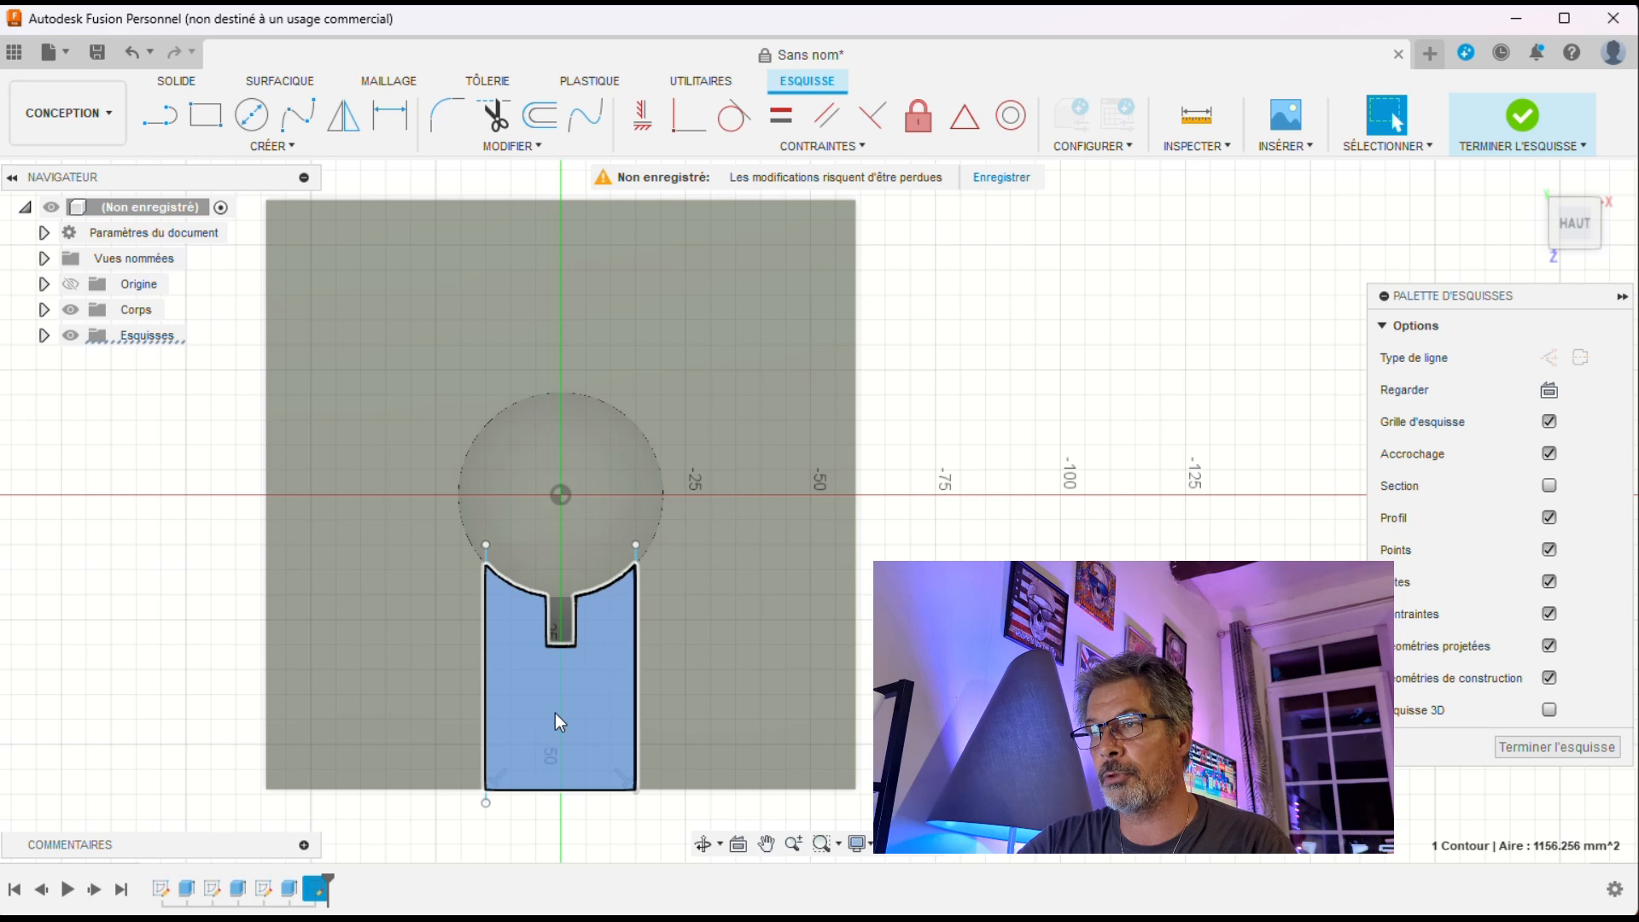
key("e")
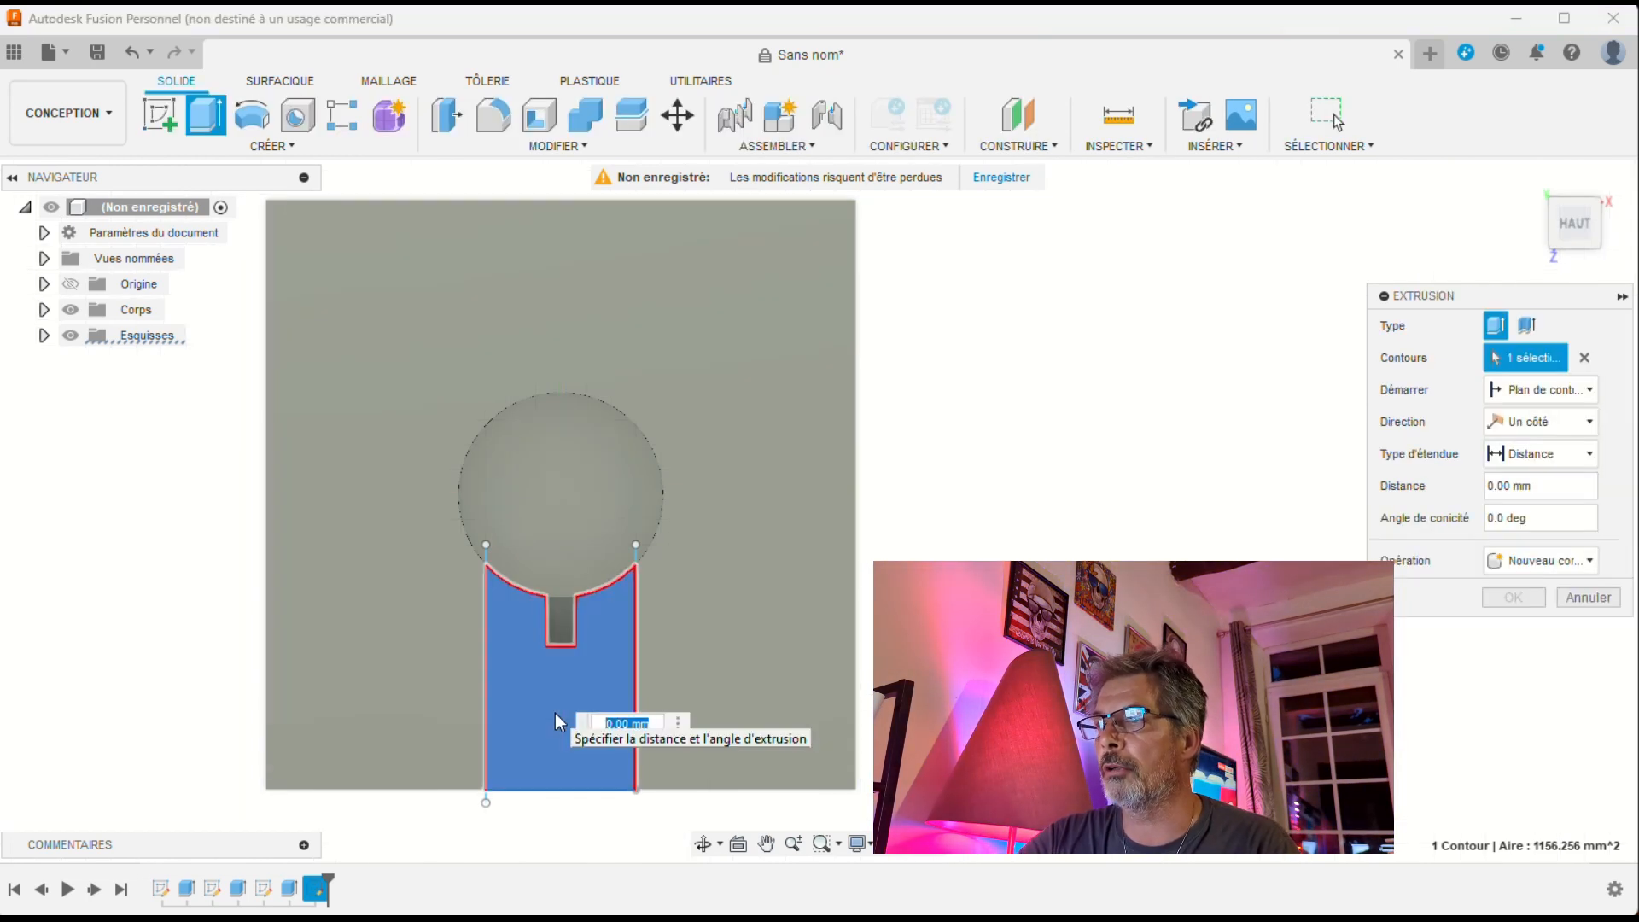
left_click(1573, 235)
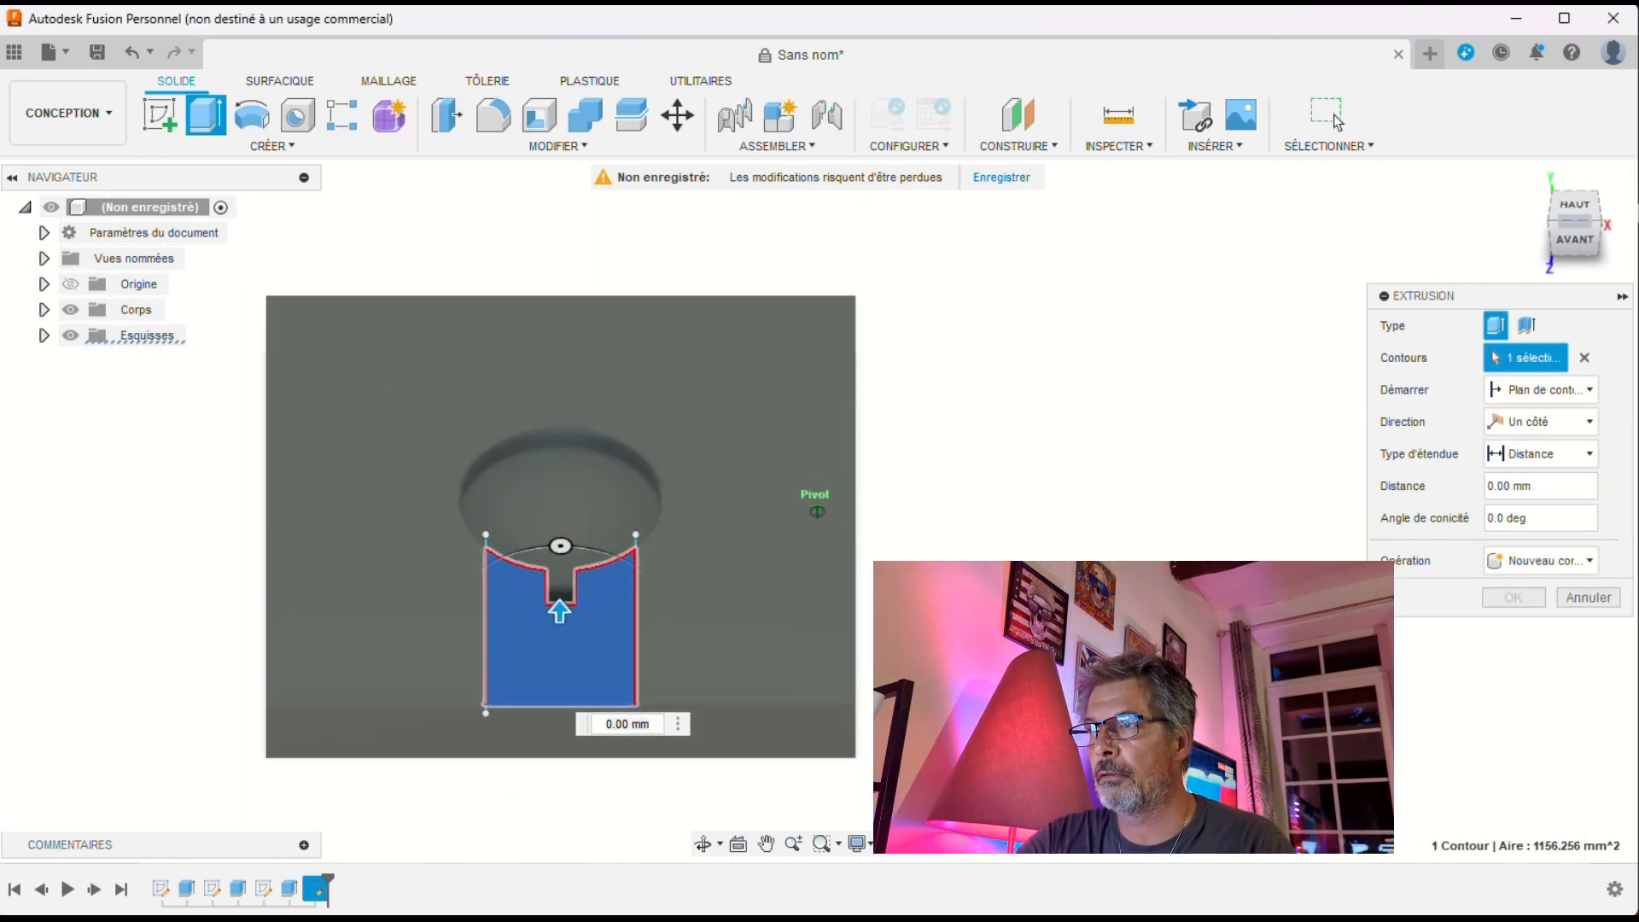
left_click_drag(560, 556, 561, 623)
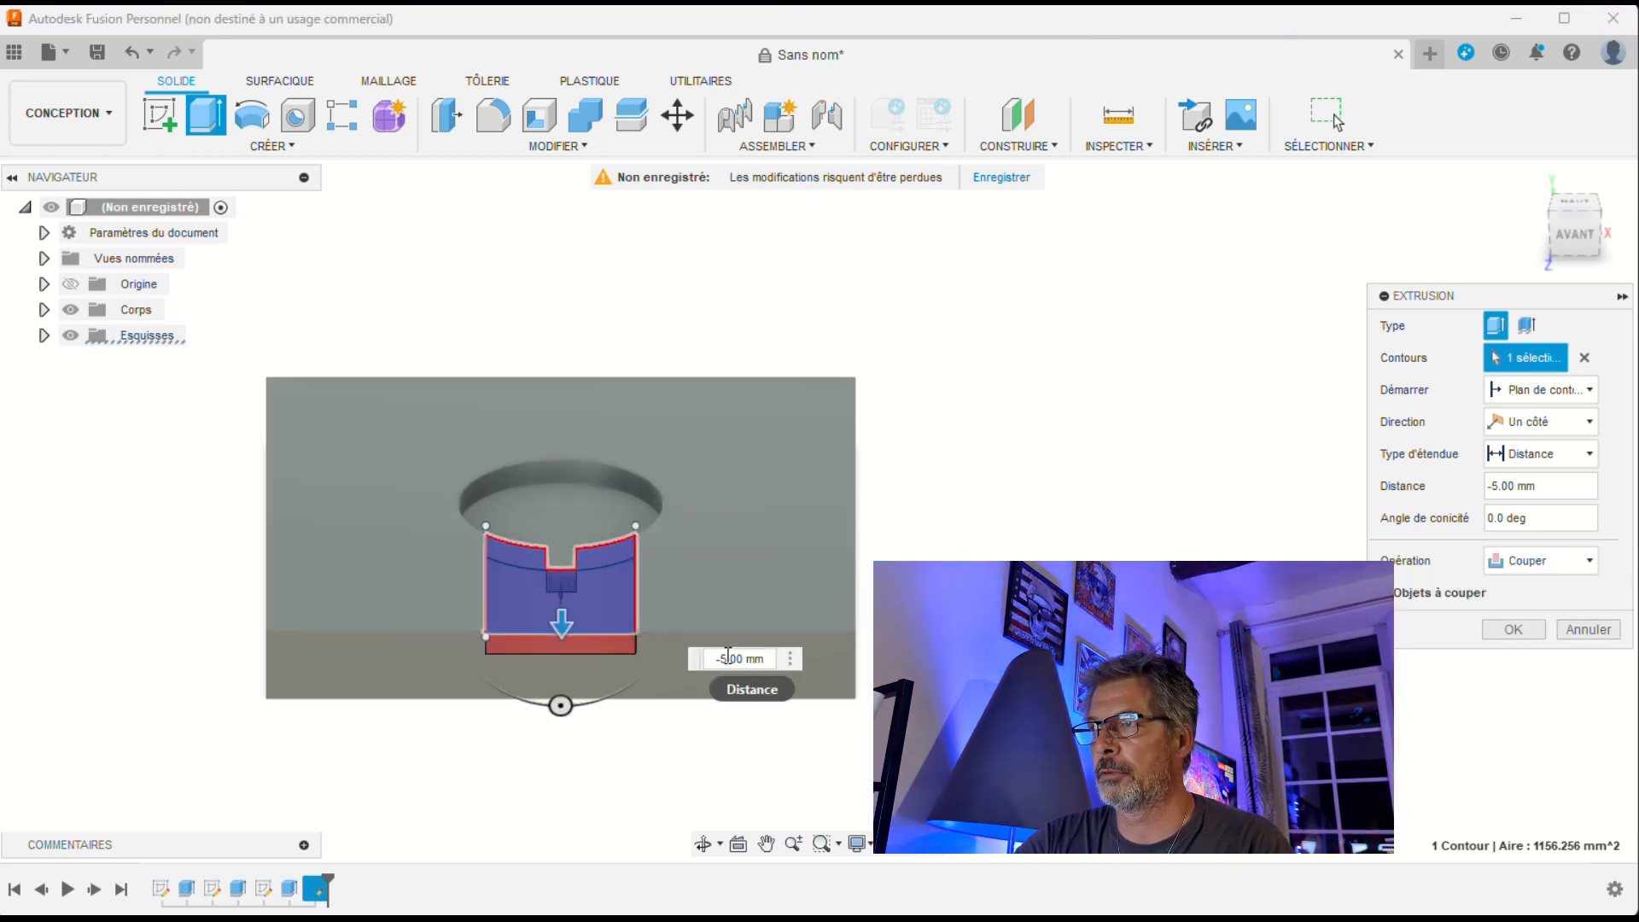
key("BackSpace")
type("2")
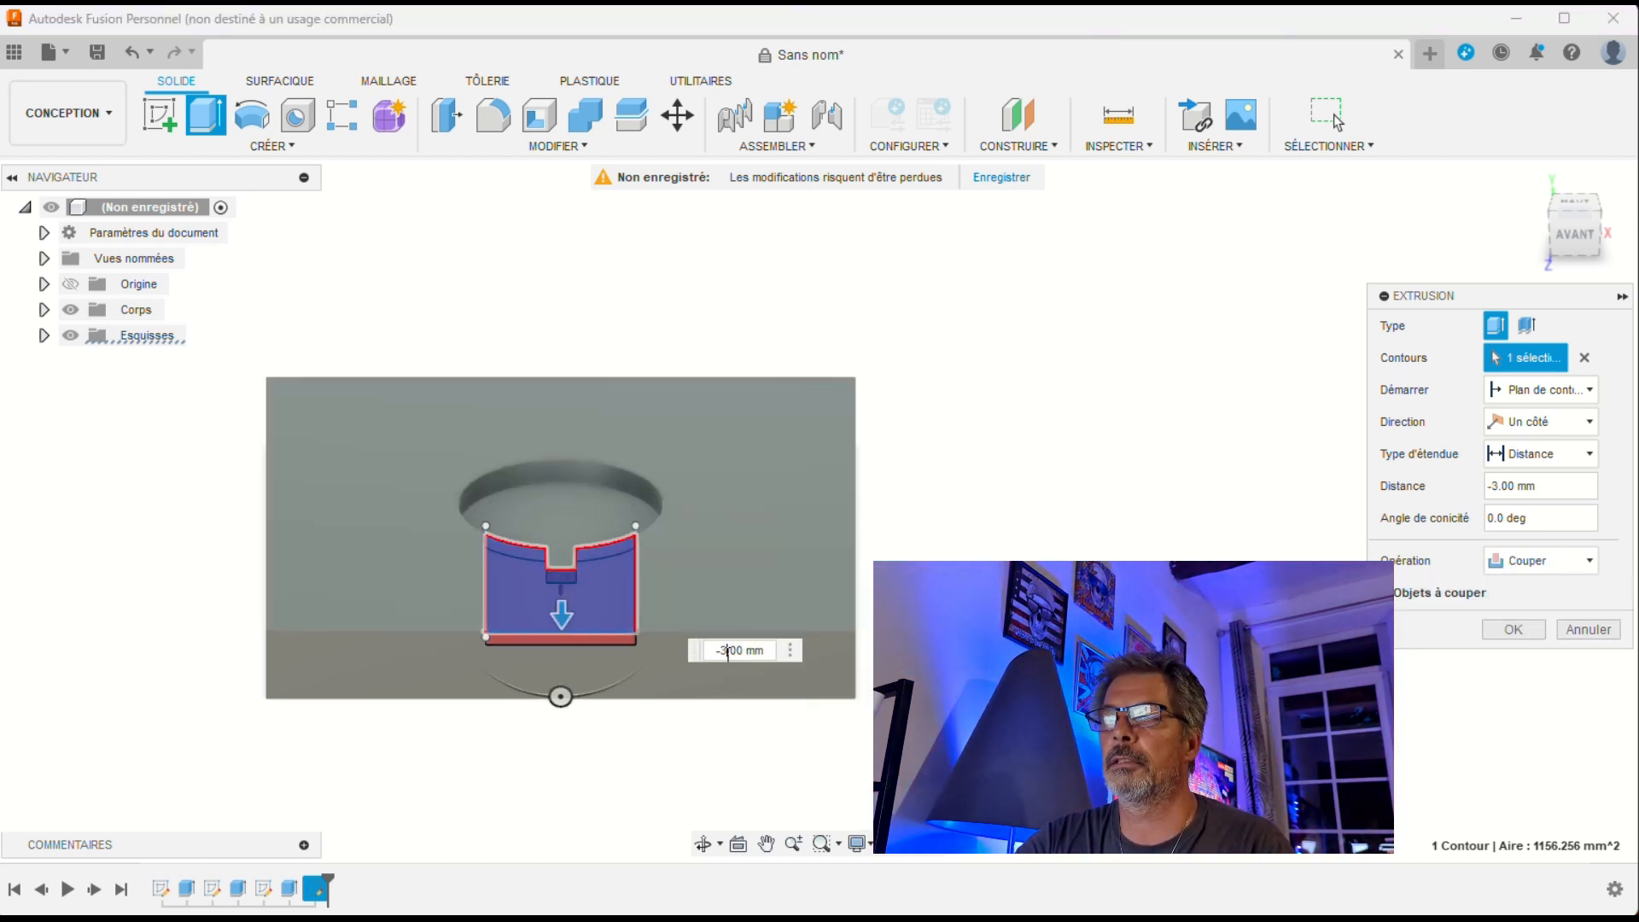
key("Return")
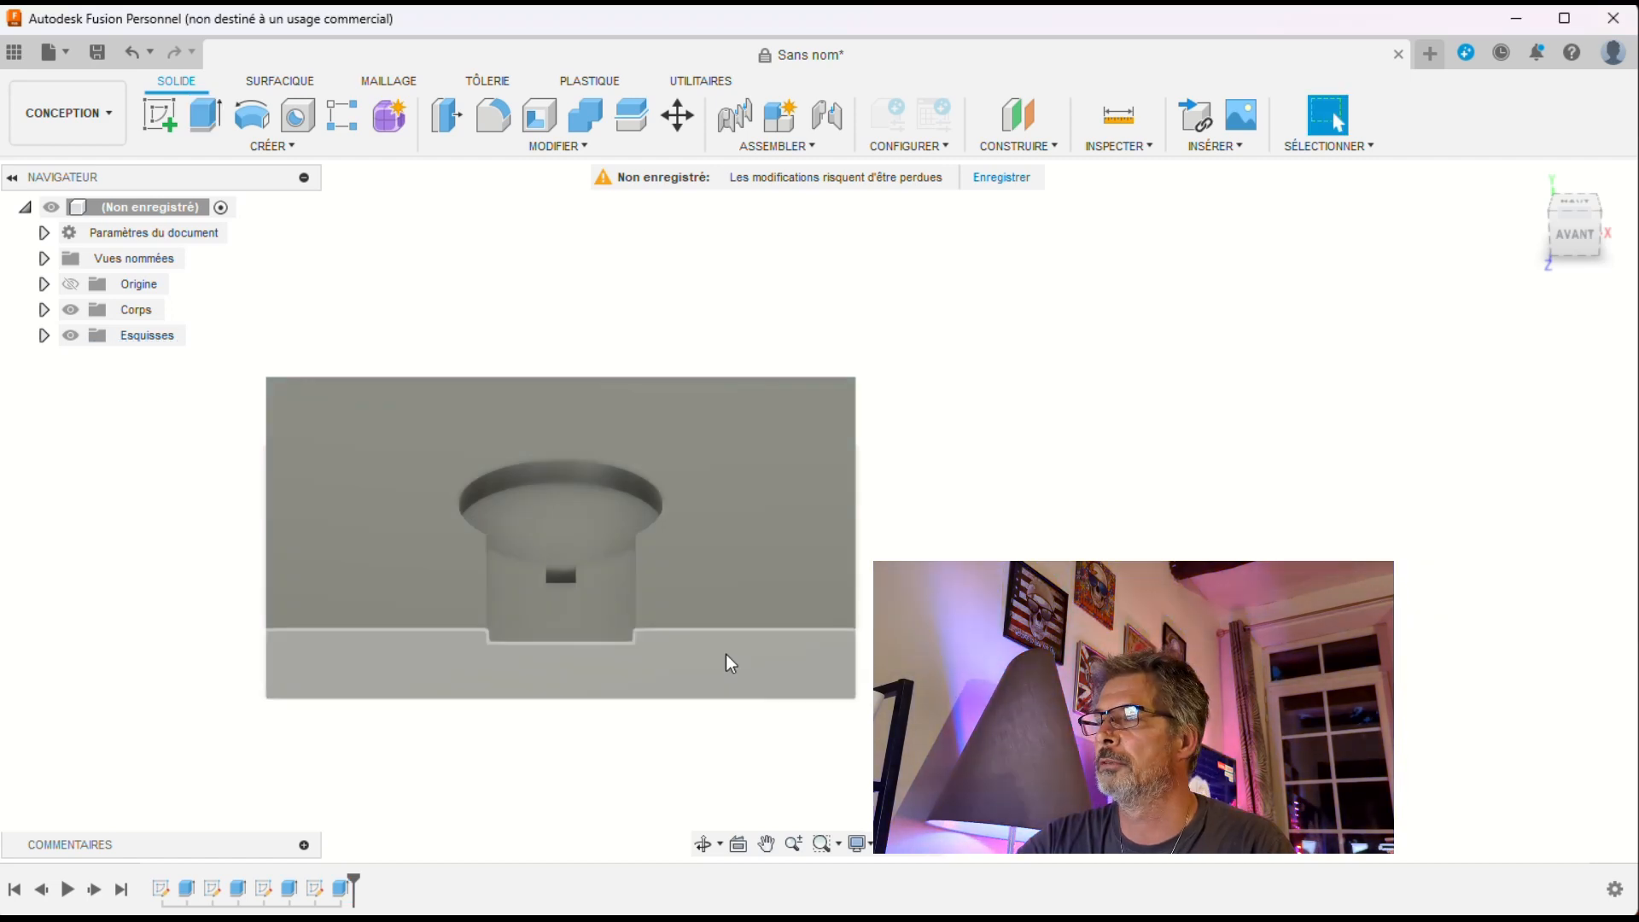
- Round the plate's front-right vertical corner edge with a 5 mm fillet
middle_click_drag(814, 510, 1229, 483, "shift")
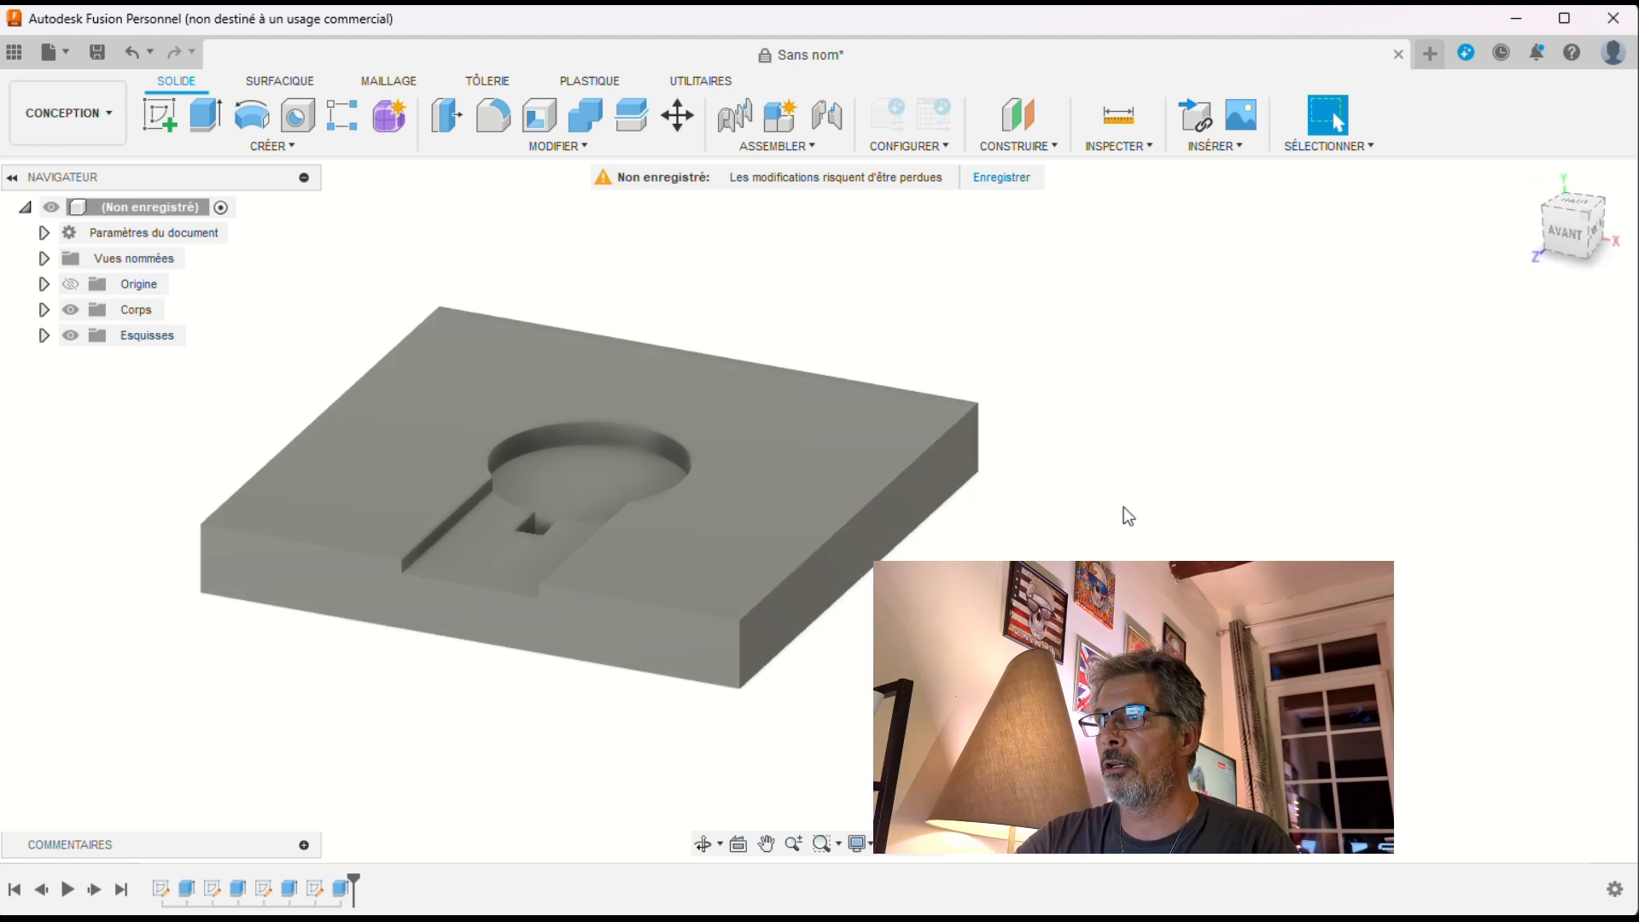
left_click(740, 651)
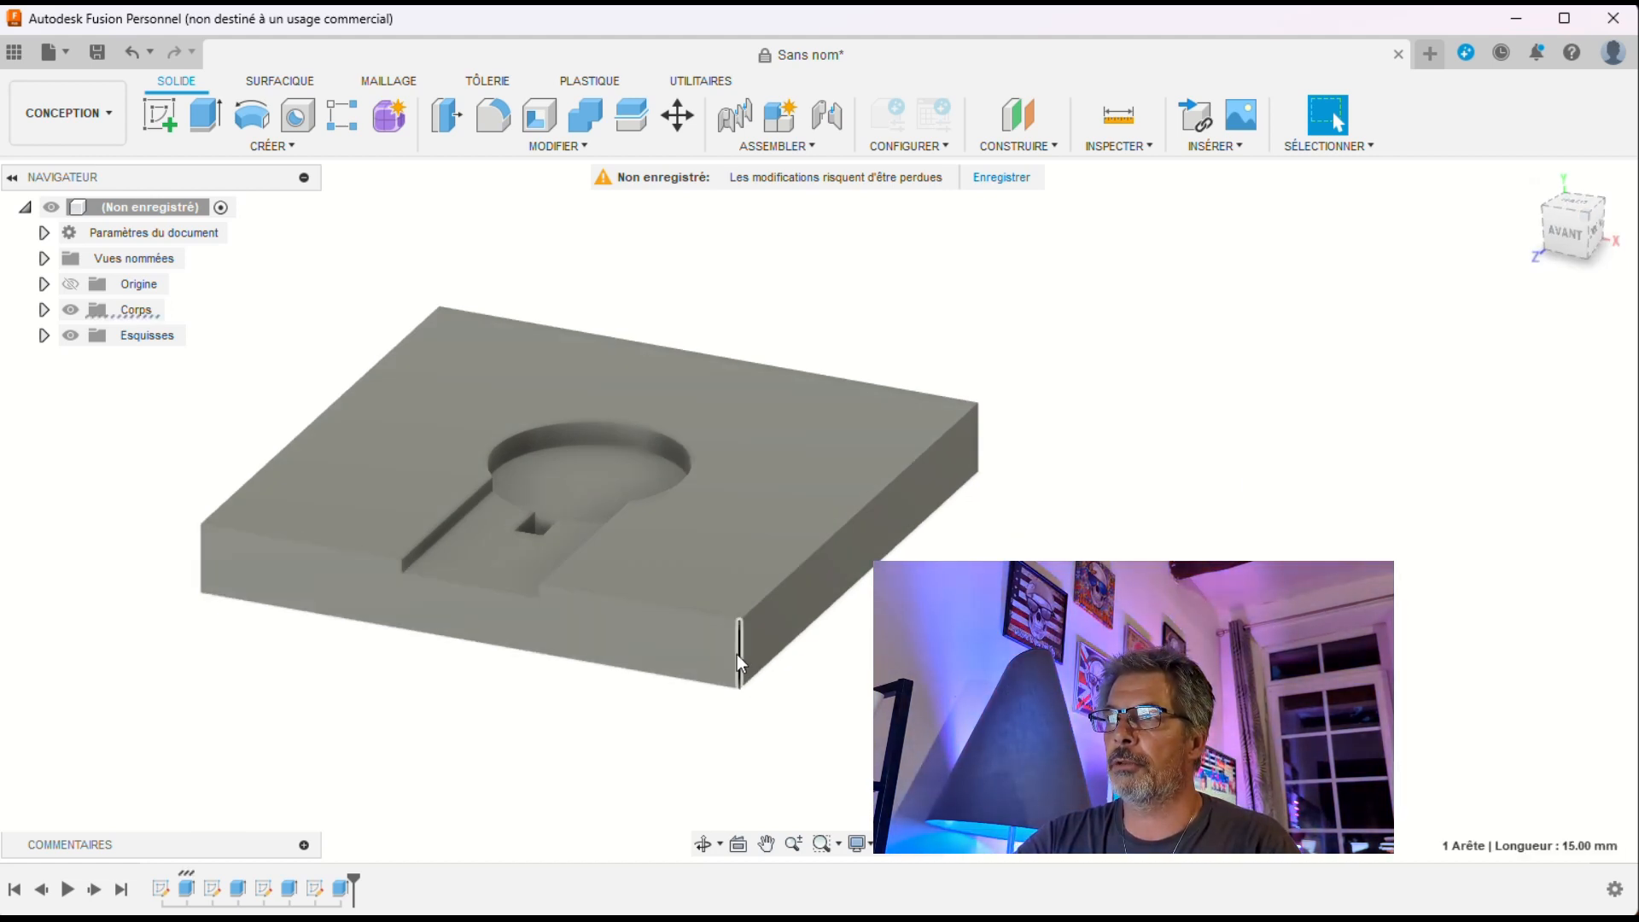
key("f")
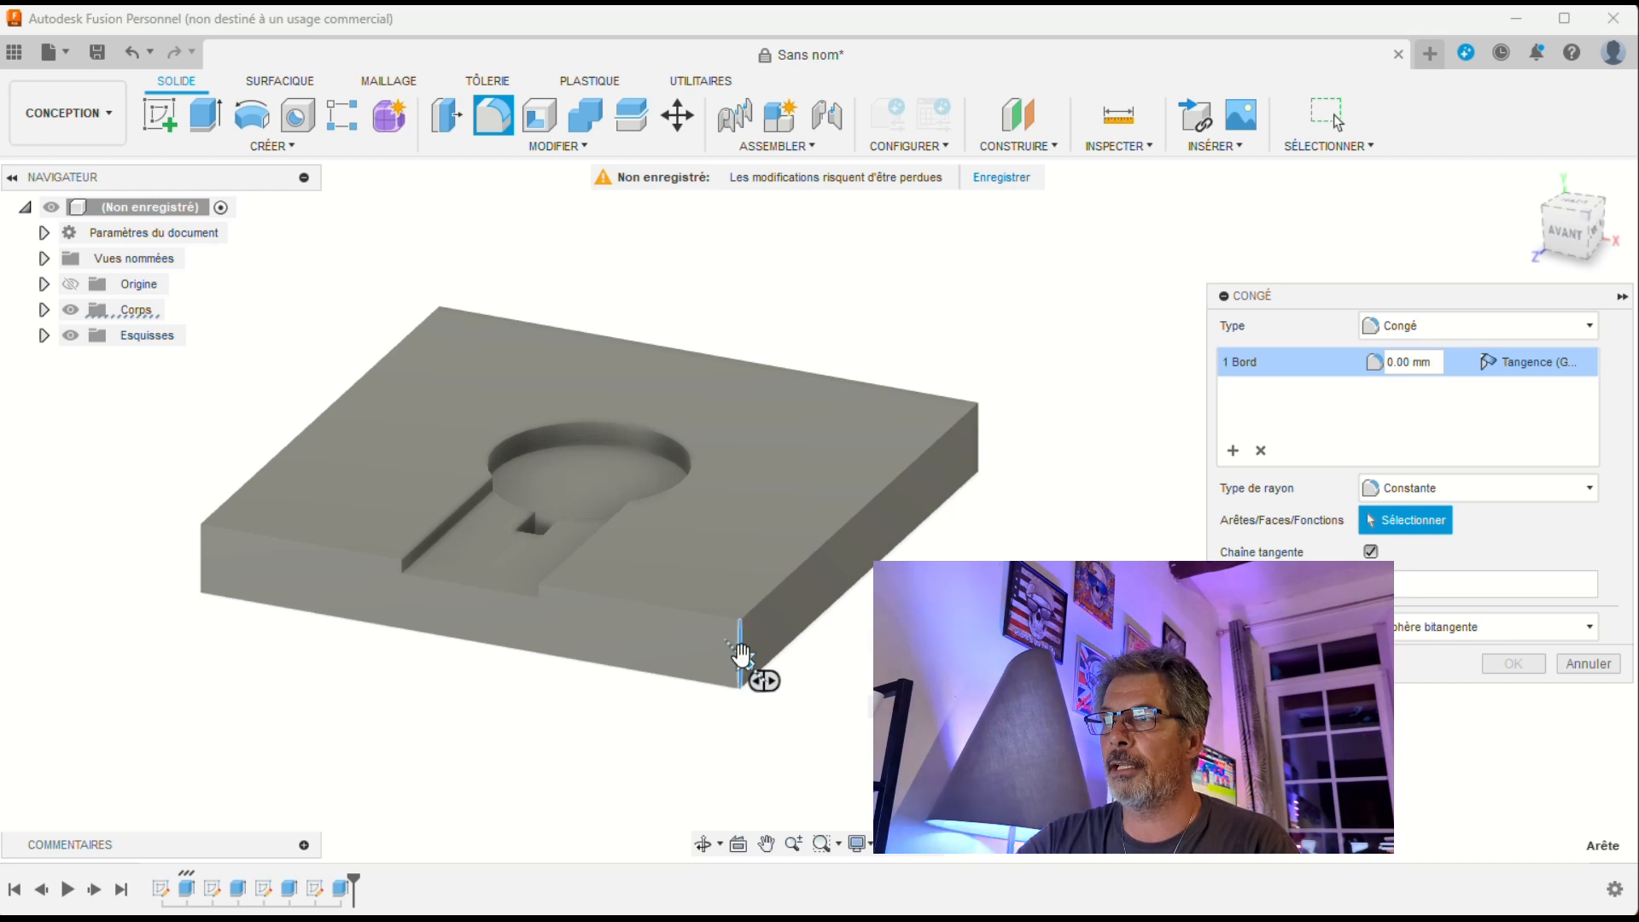
type("7.5")
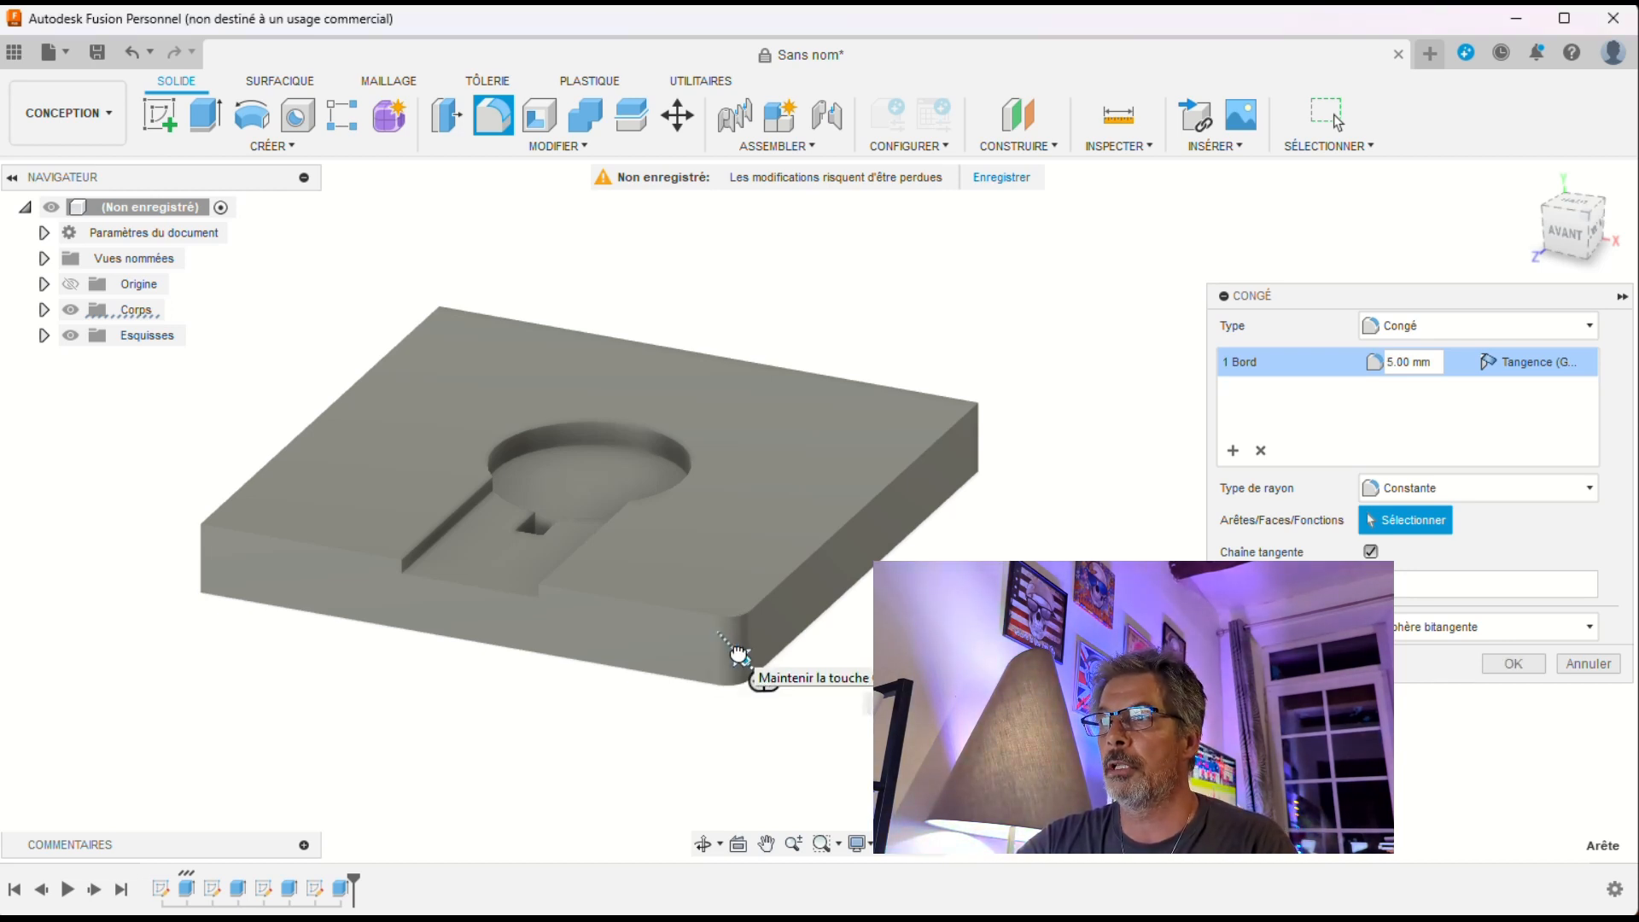
key("Return")
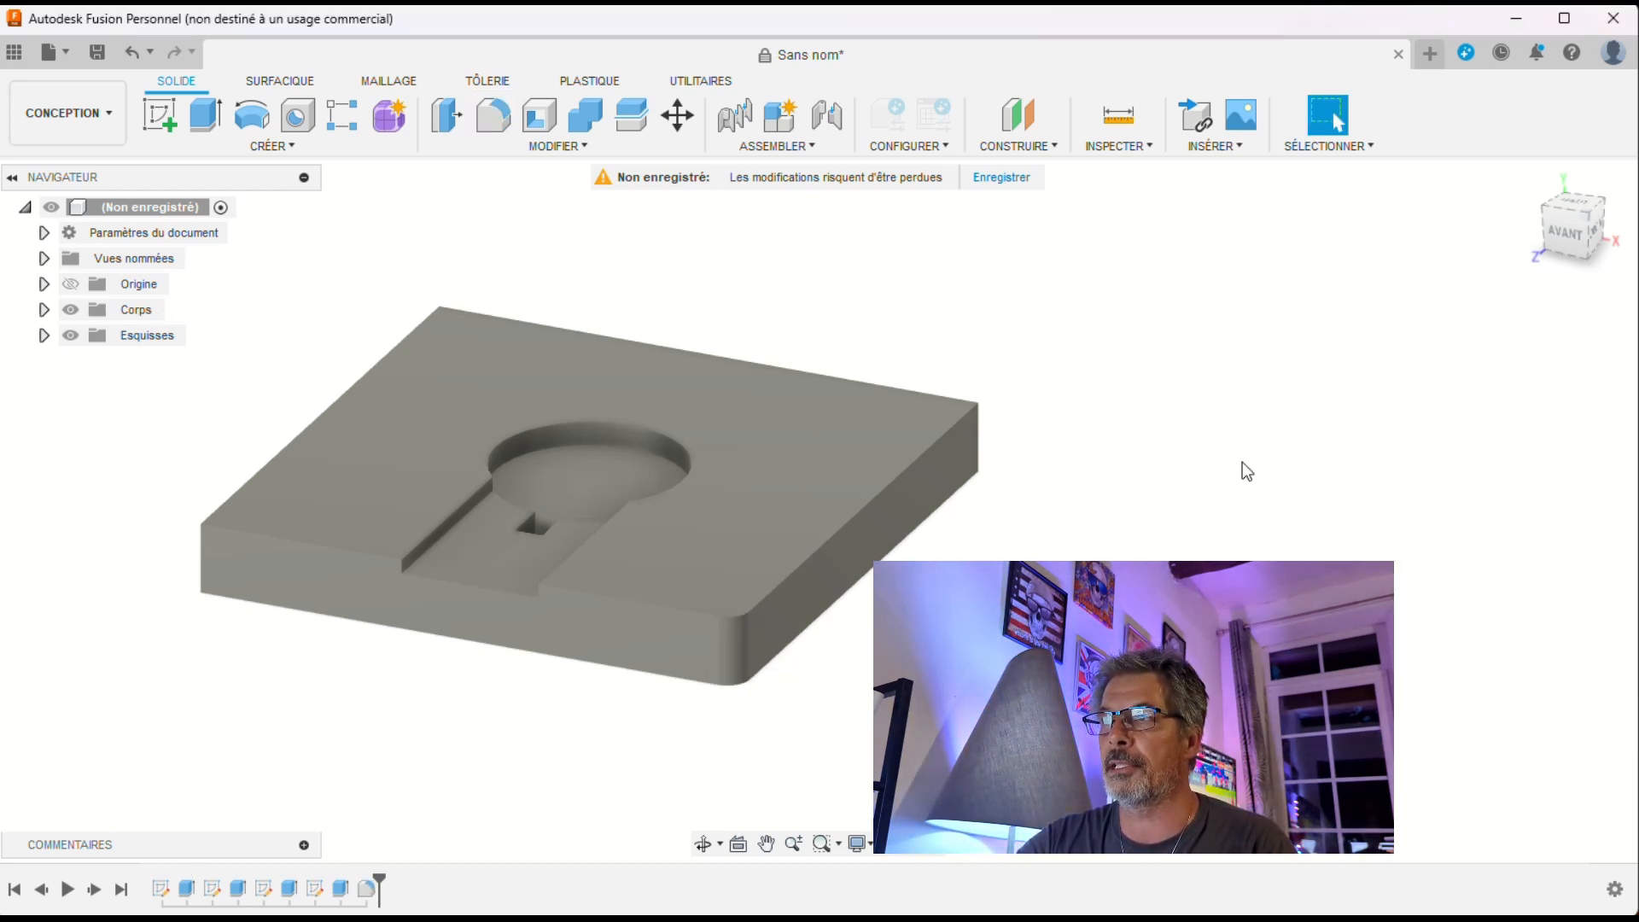
- Round the plate's back-right vertical corner edge with a 5 mm fillet
left_click_drag(1595, 235, 1513, 247)
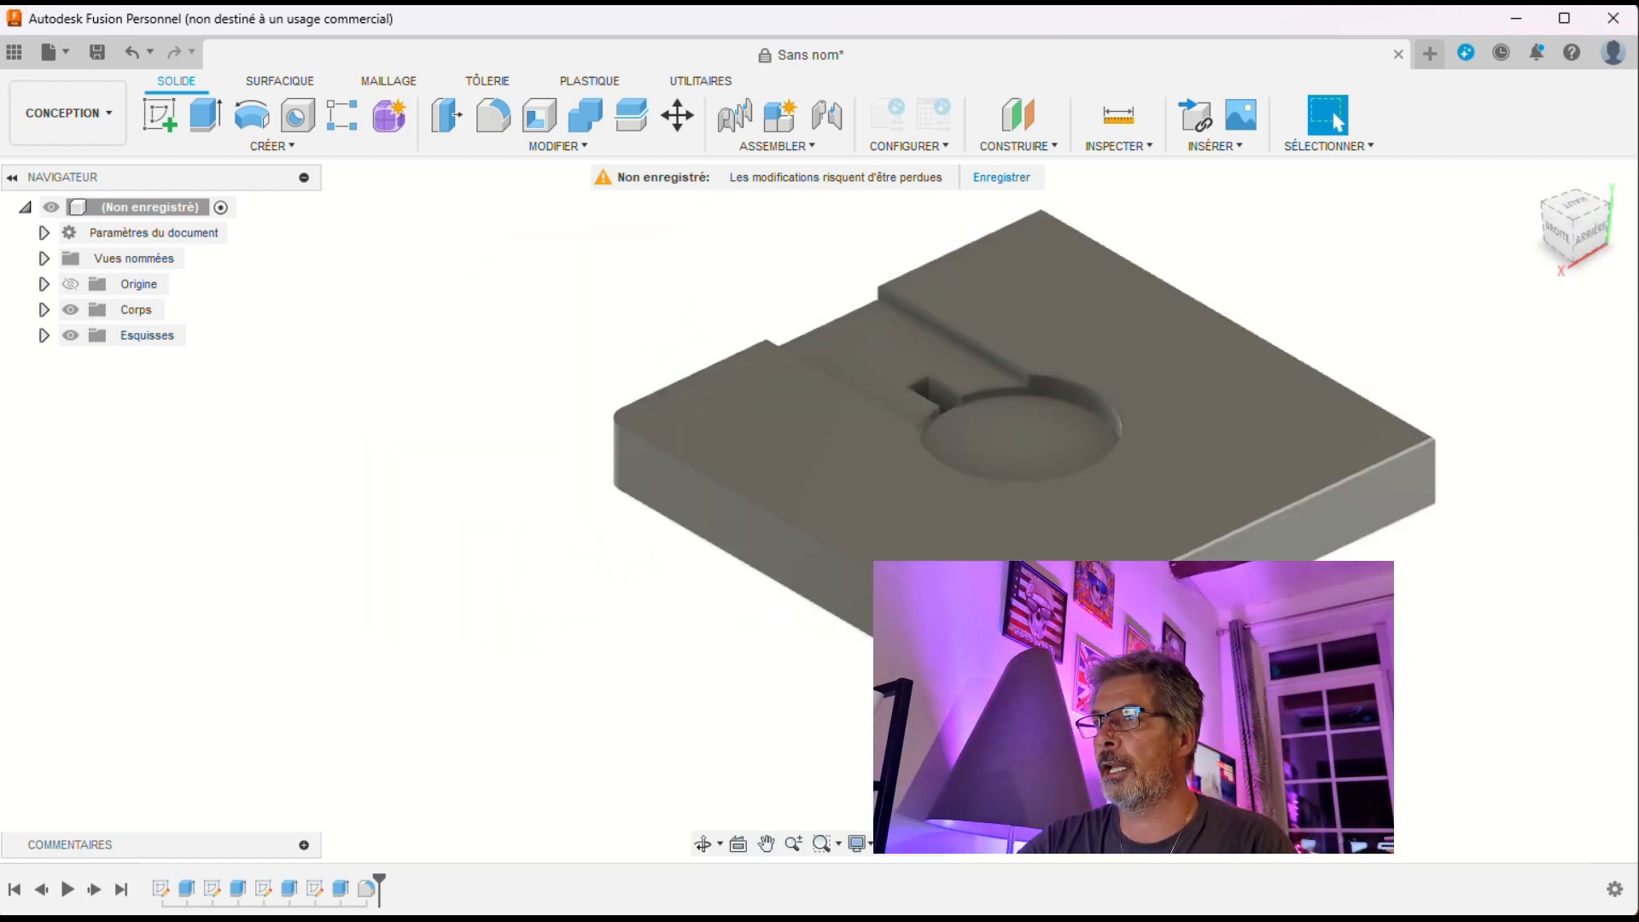
left_click(996, 678)
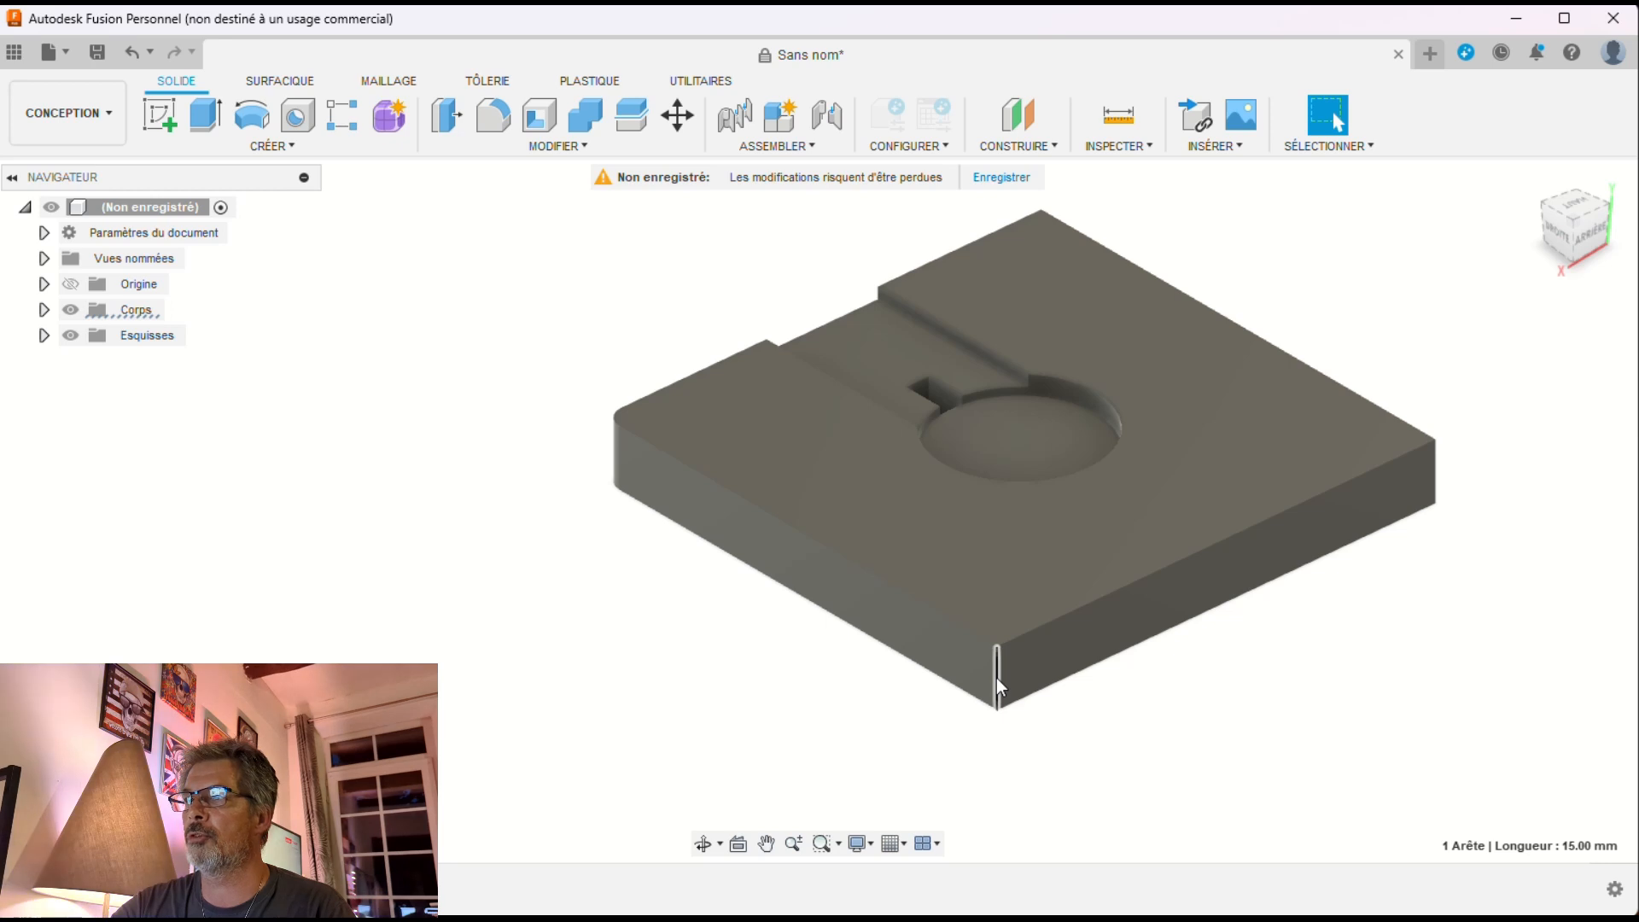
key("f")
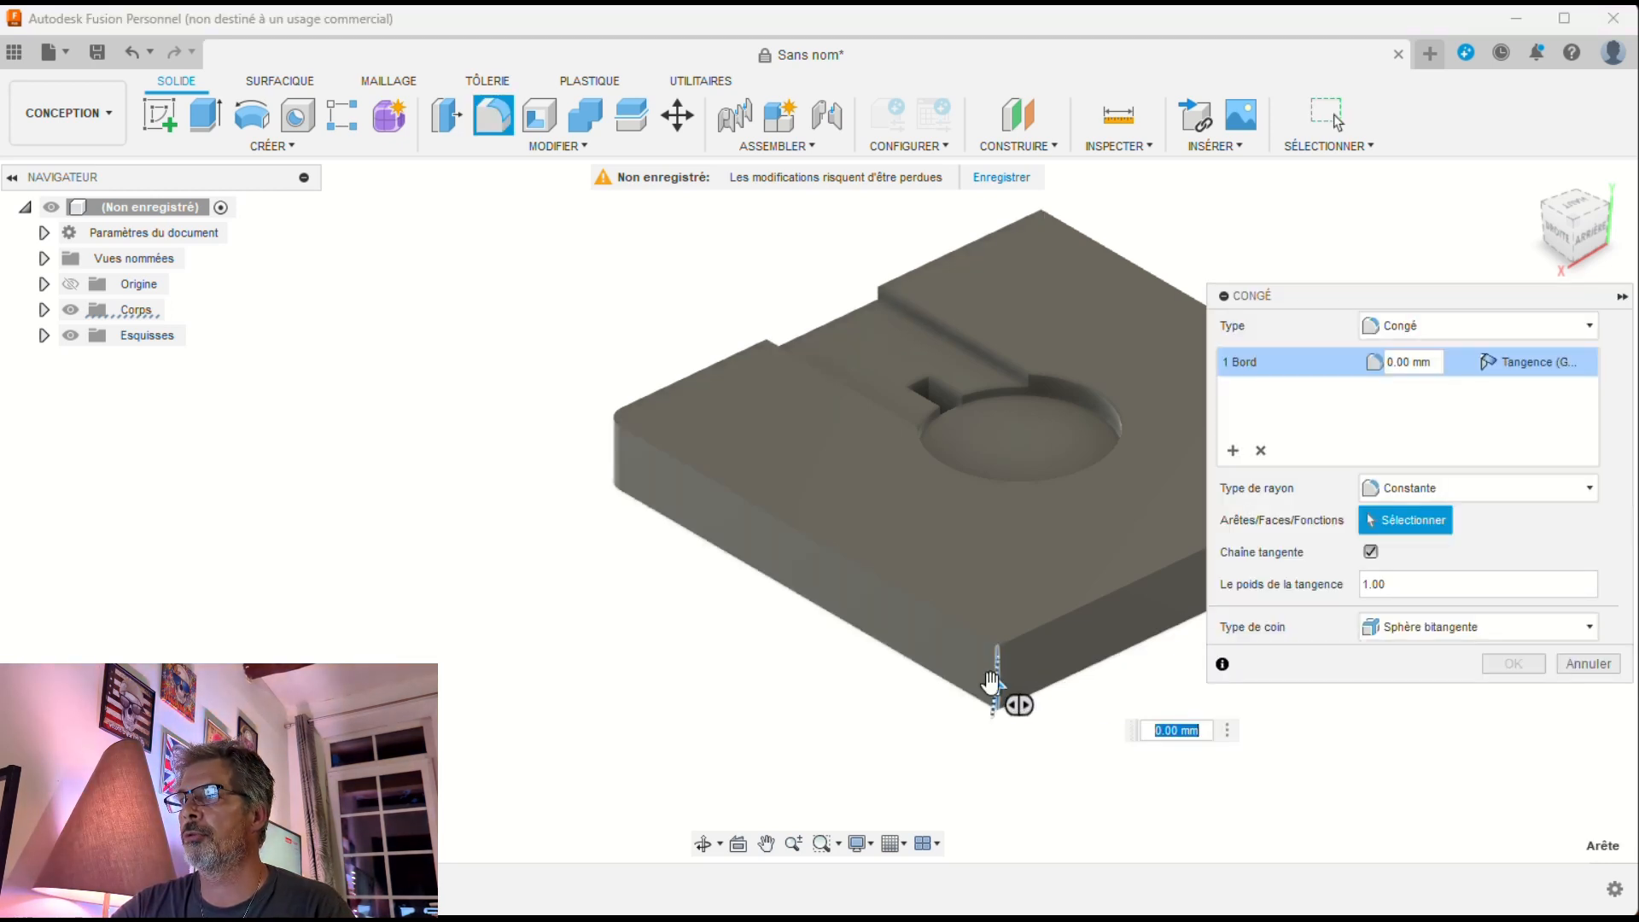
left_click_drag(993, 688, 1011, 679)
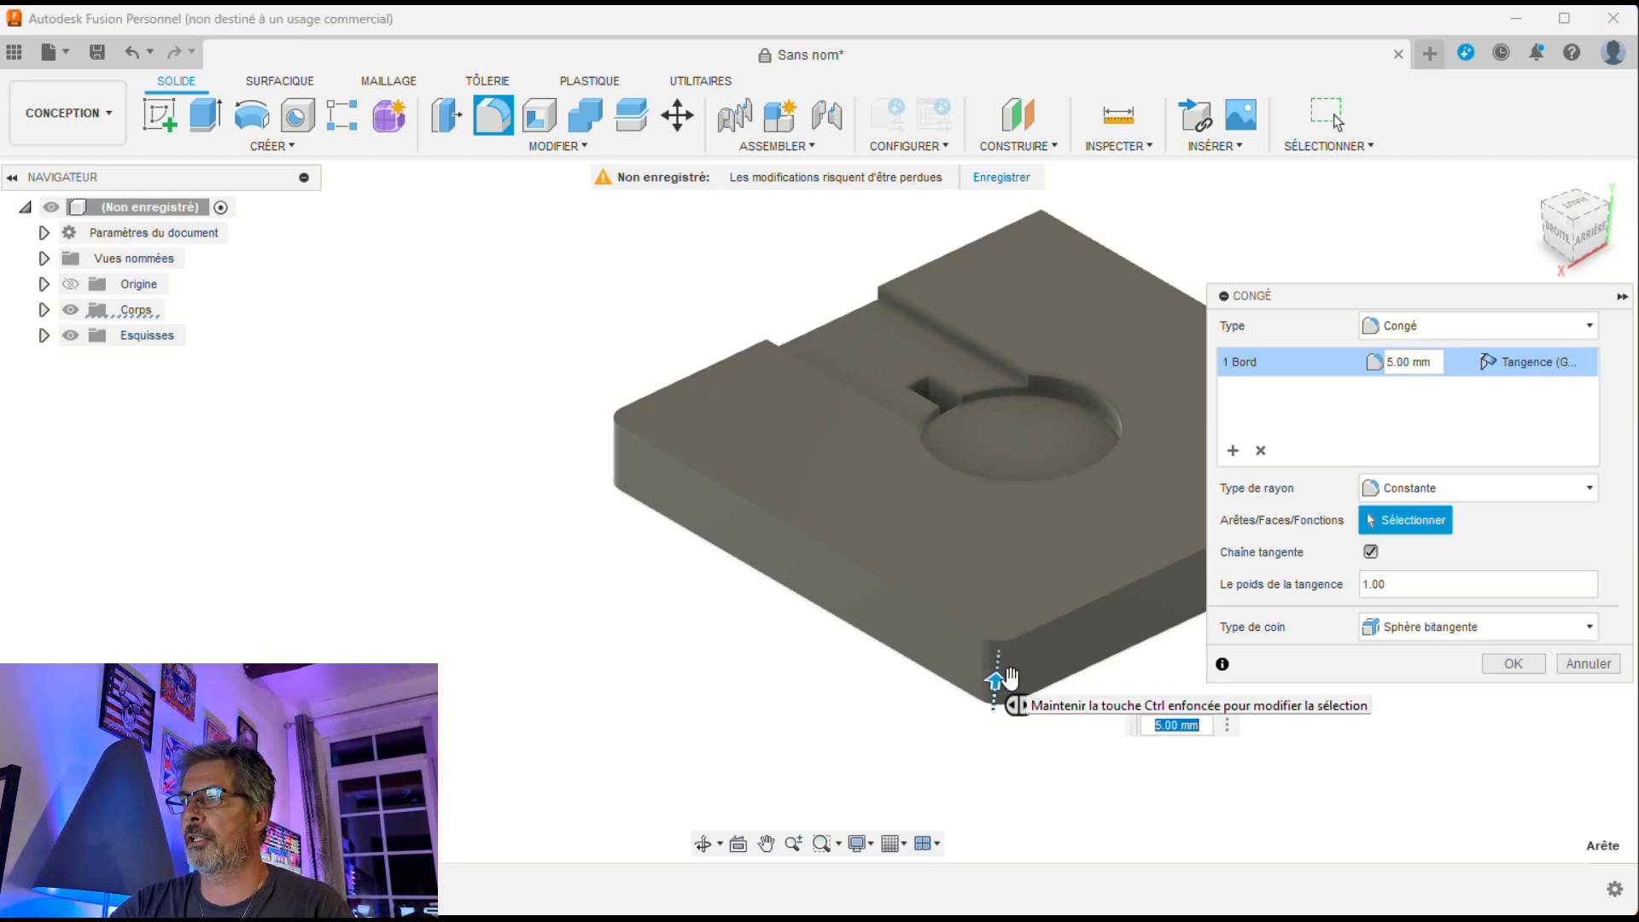
key("Return")
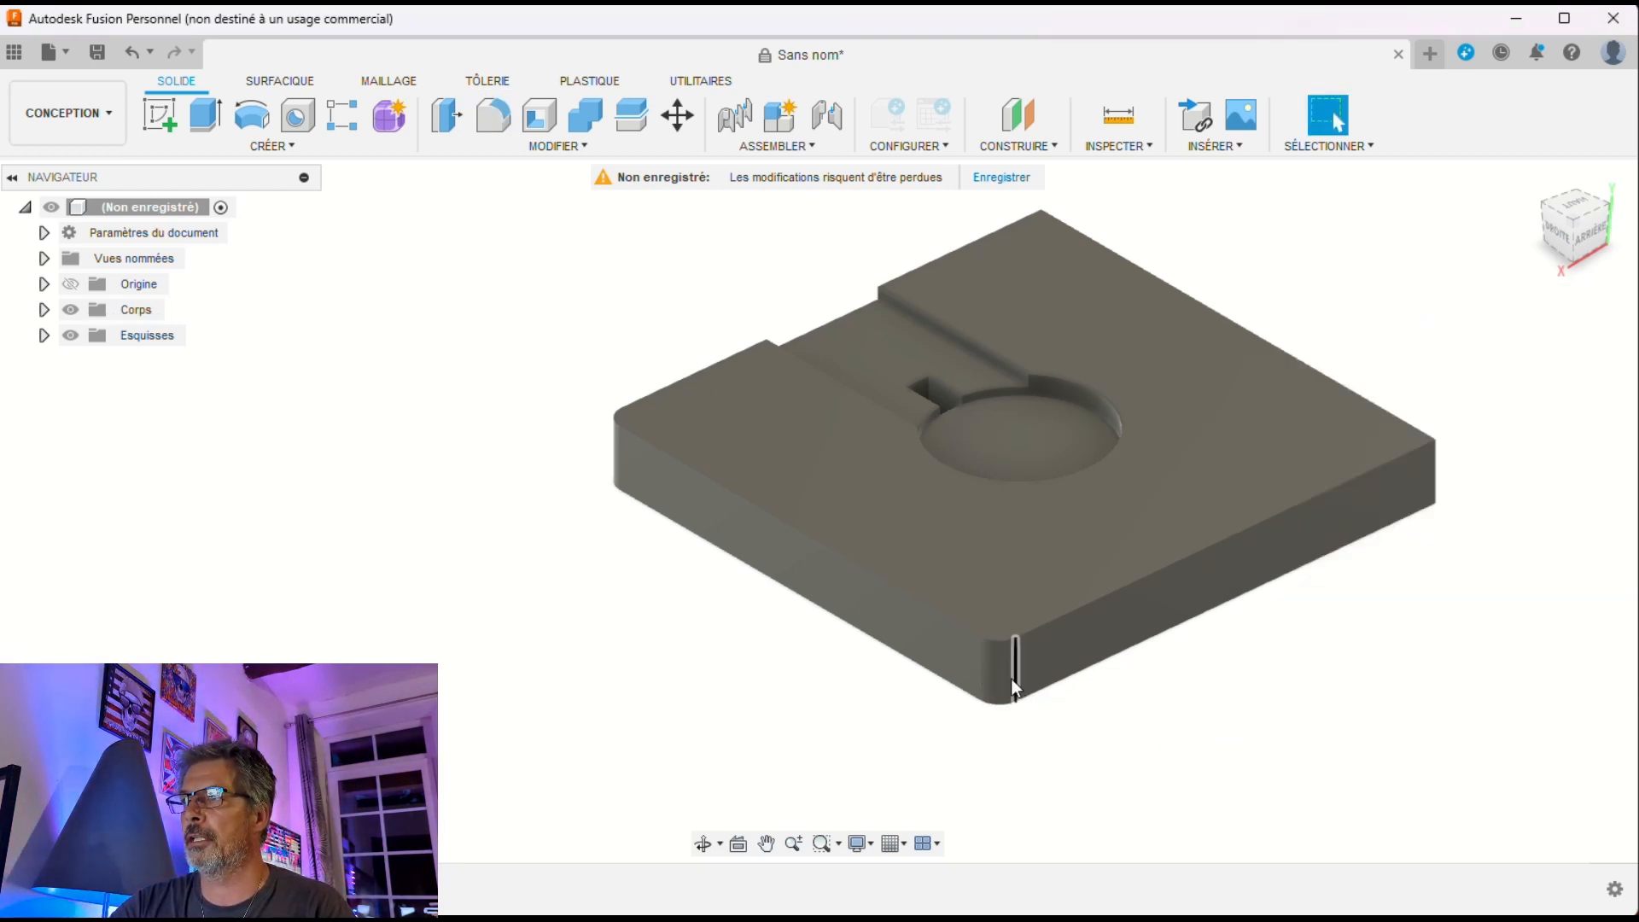
- Round the plate's back-left vertical corner edge with a 5 mm fillet
left_click(1587, 242)
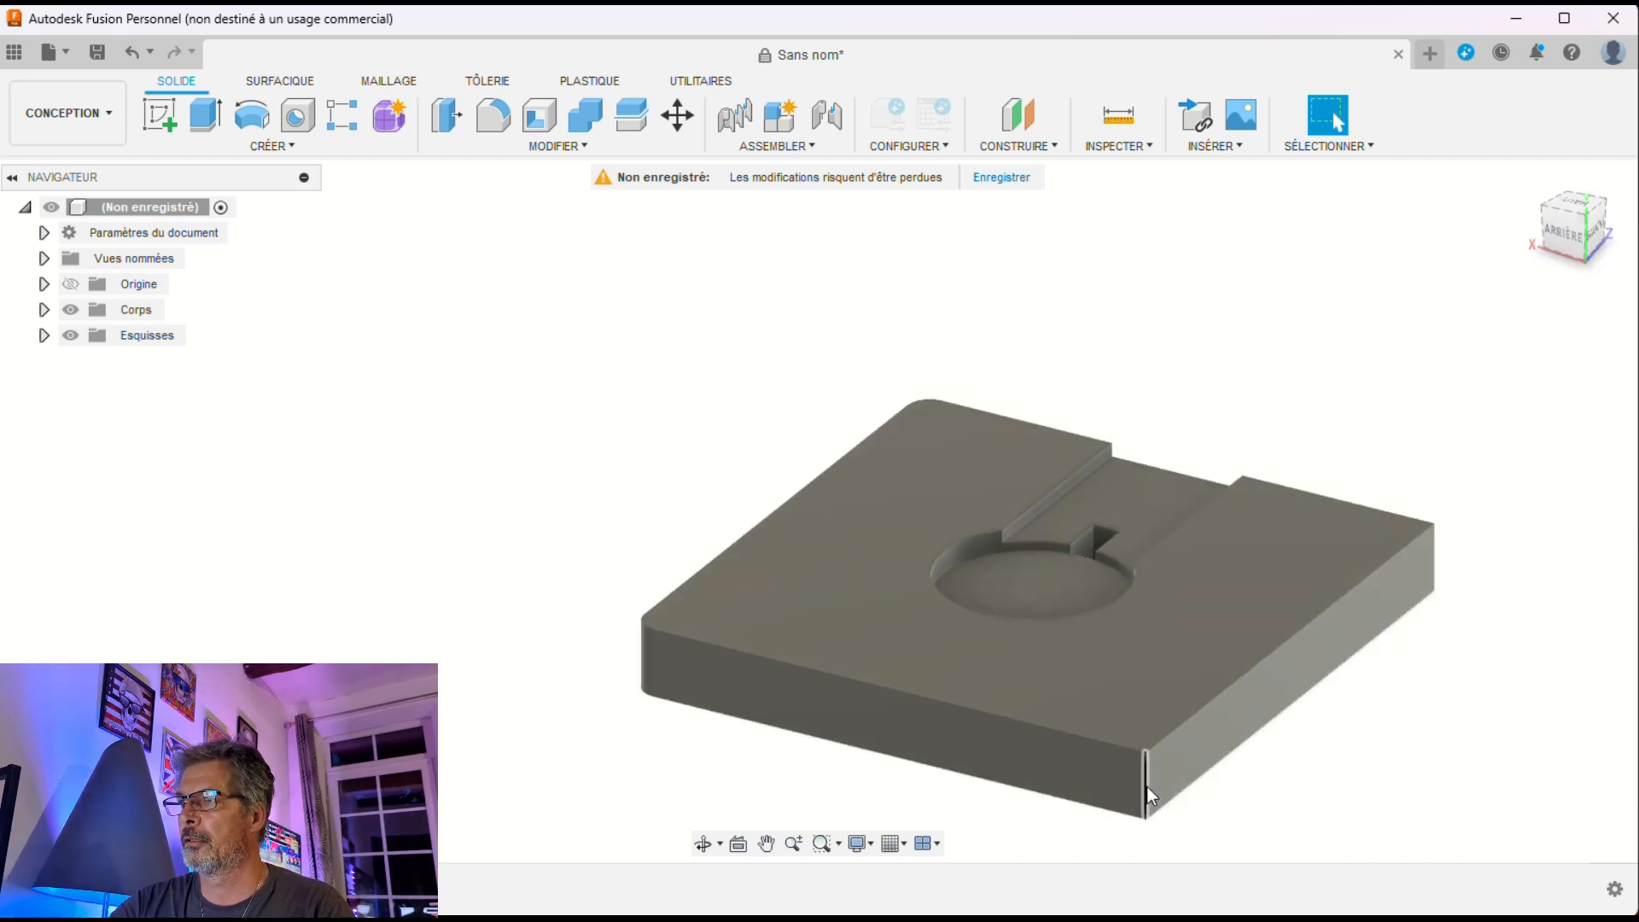
key("f")
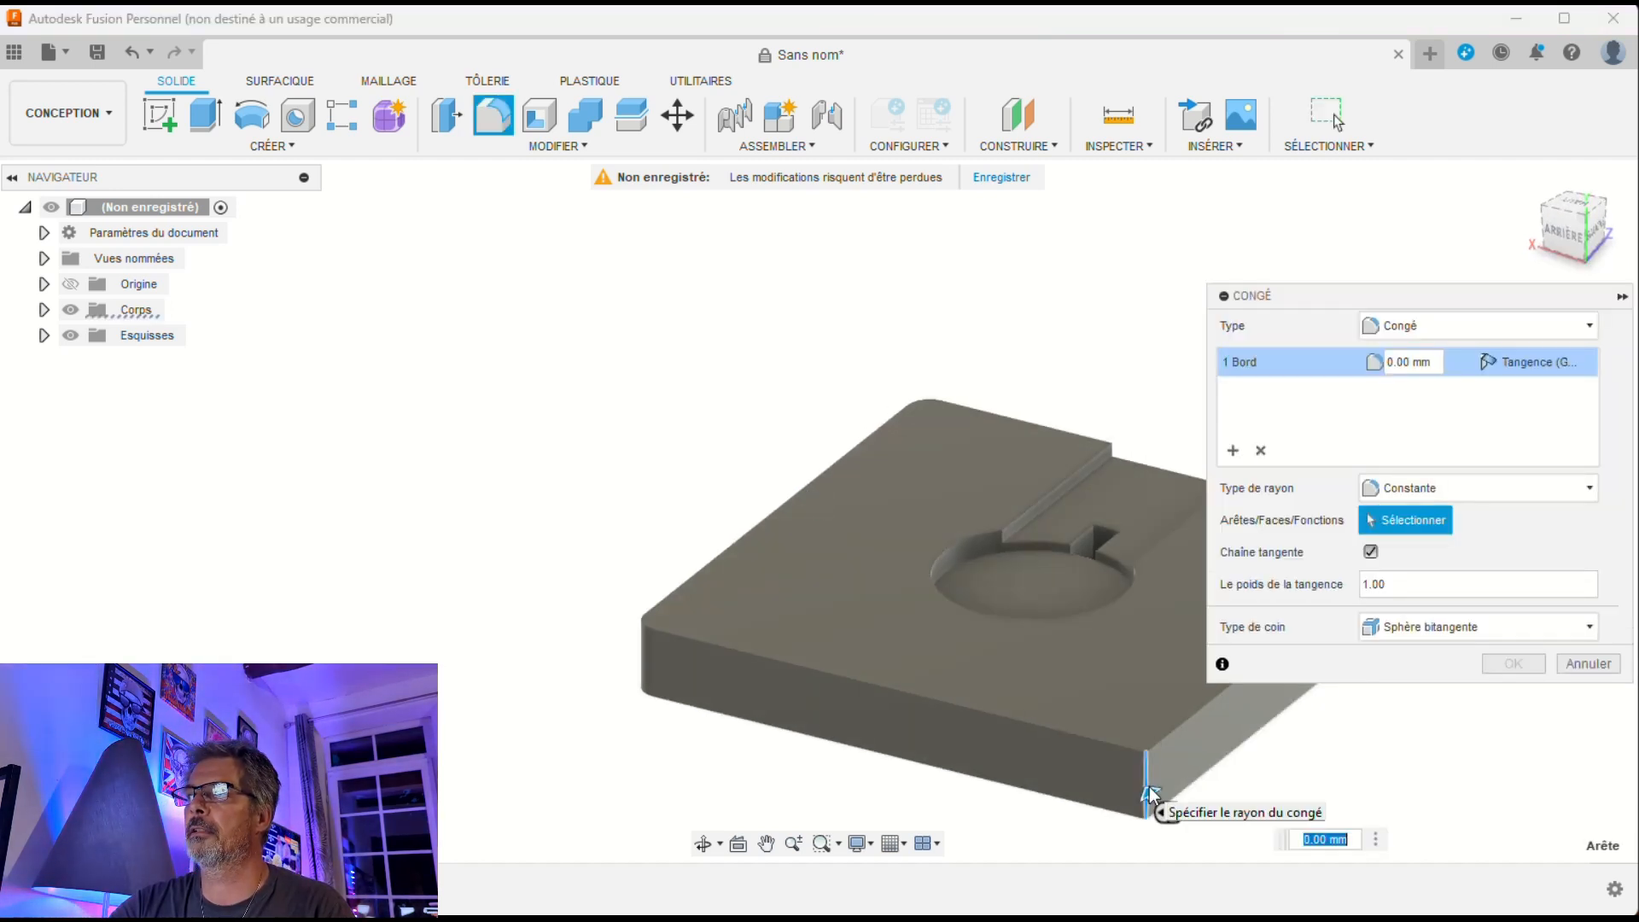
left_click_drag(1149, 794, 1149, 783)
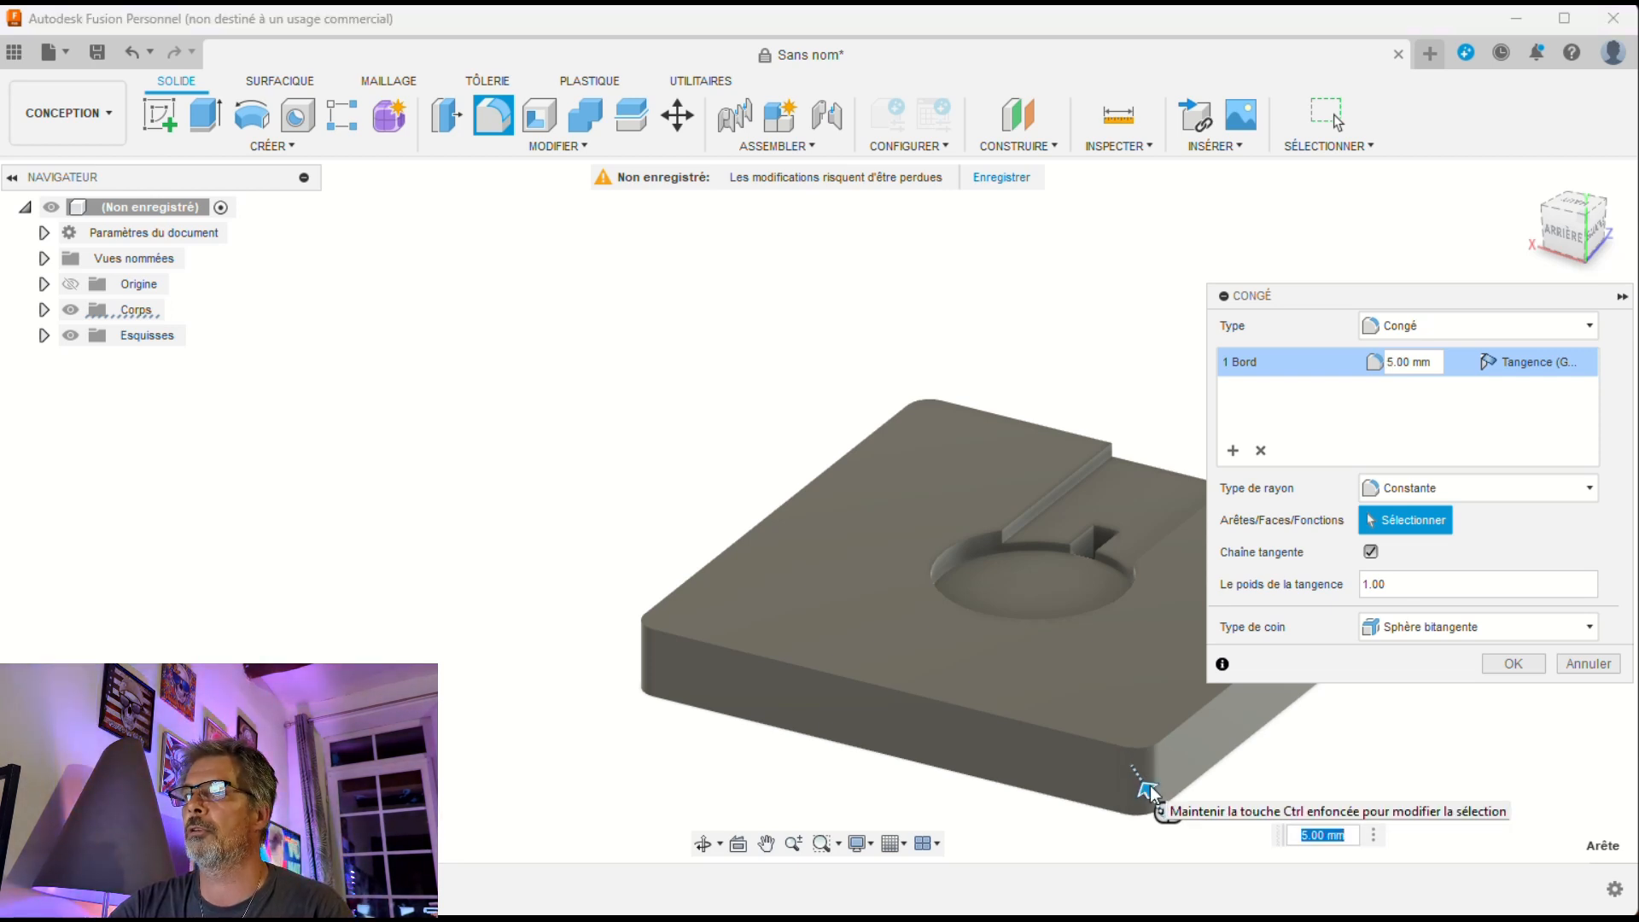
key("Return")
- Round the plate's remaining front-left vertical corner edge with a 5 mm fillet
middle_click_drag(1366, 512, 933, 695, "shift")
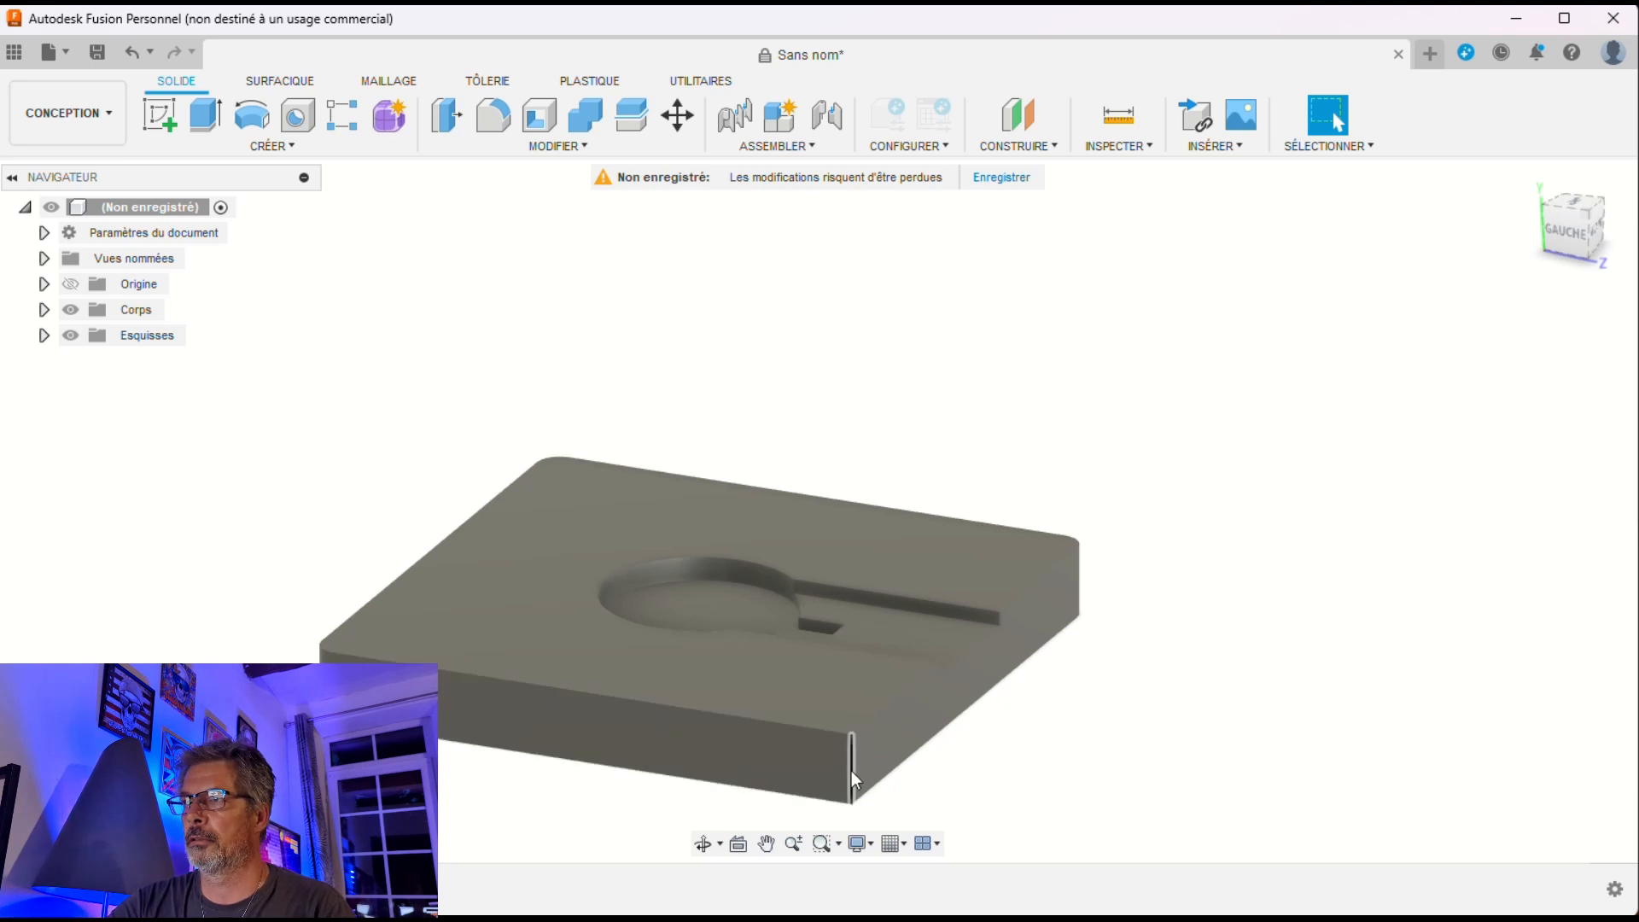
left_click(854, 779)
key("f")
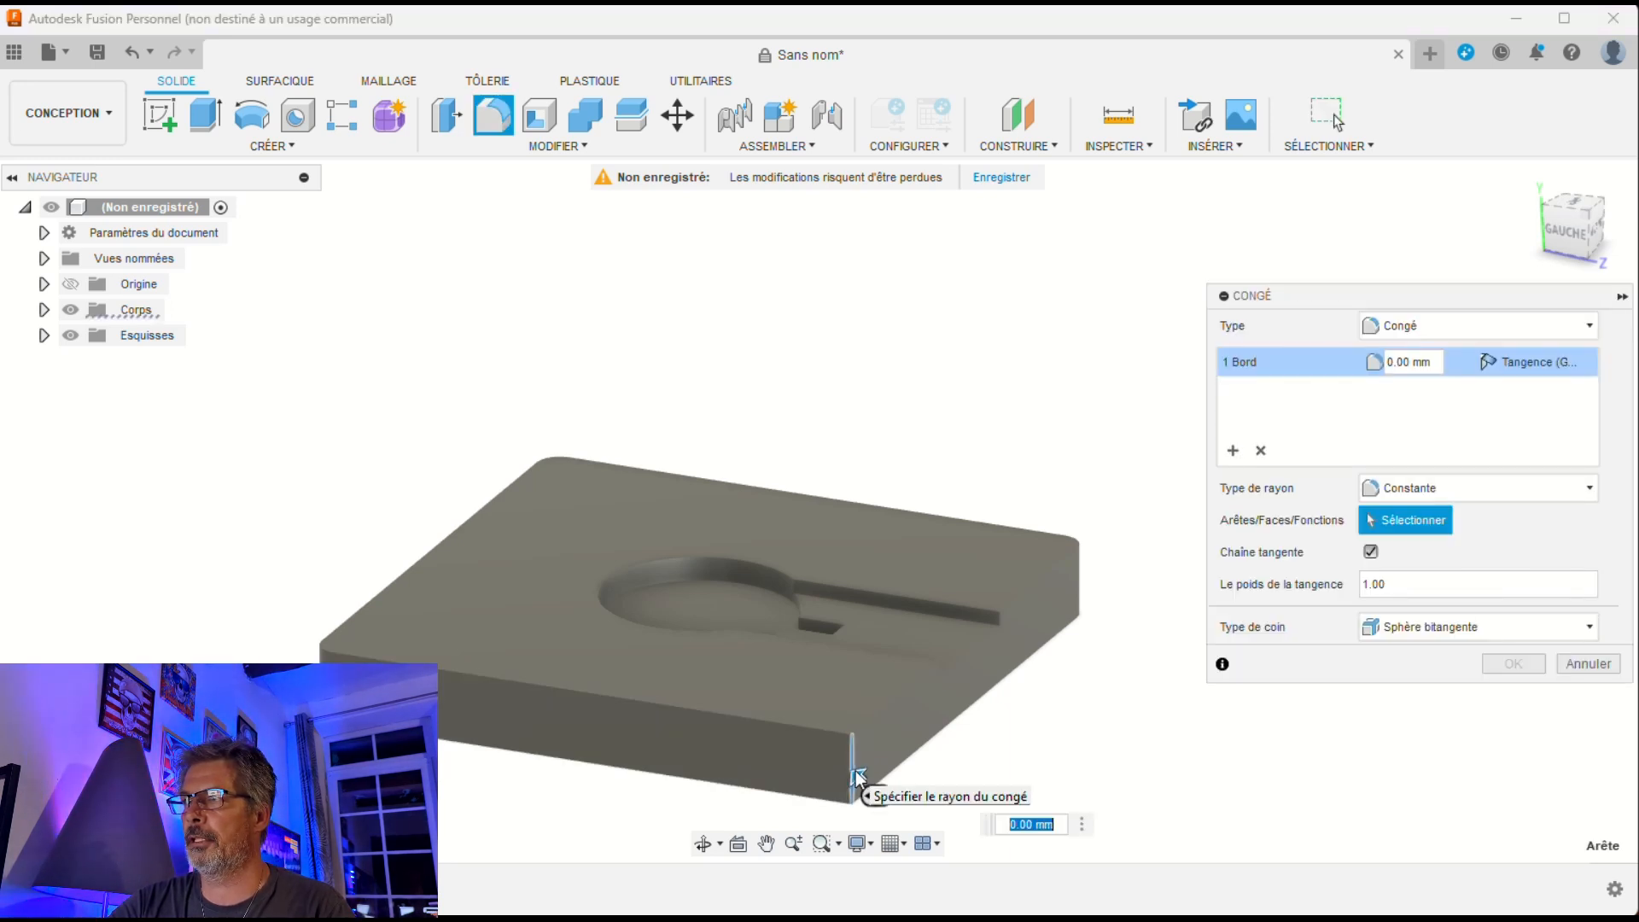
type("5")
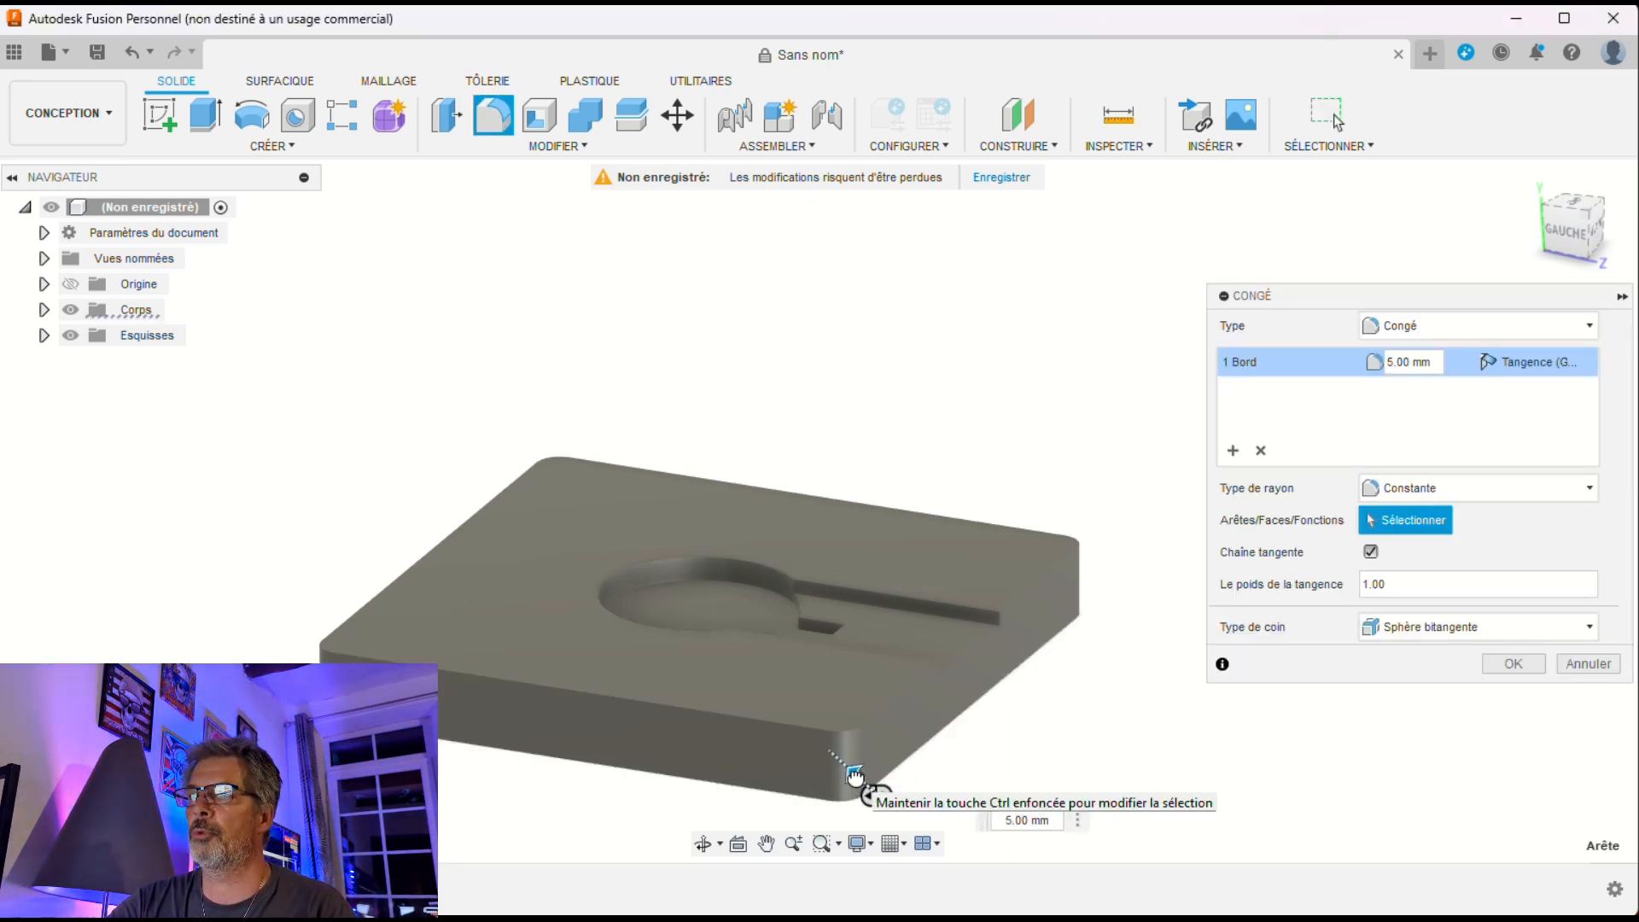
key("Return")
key("Return")
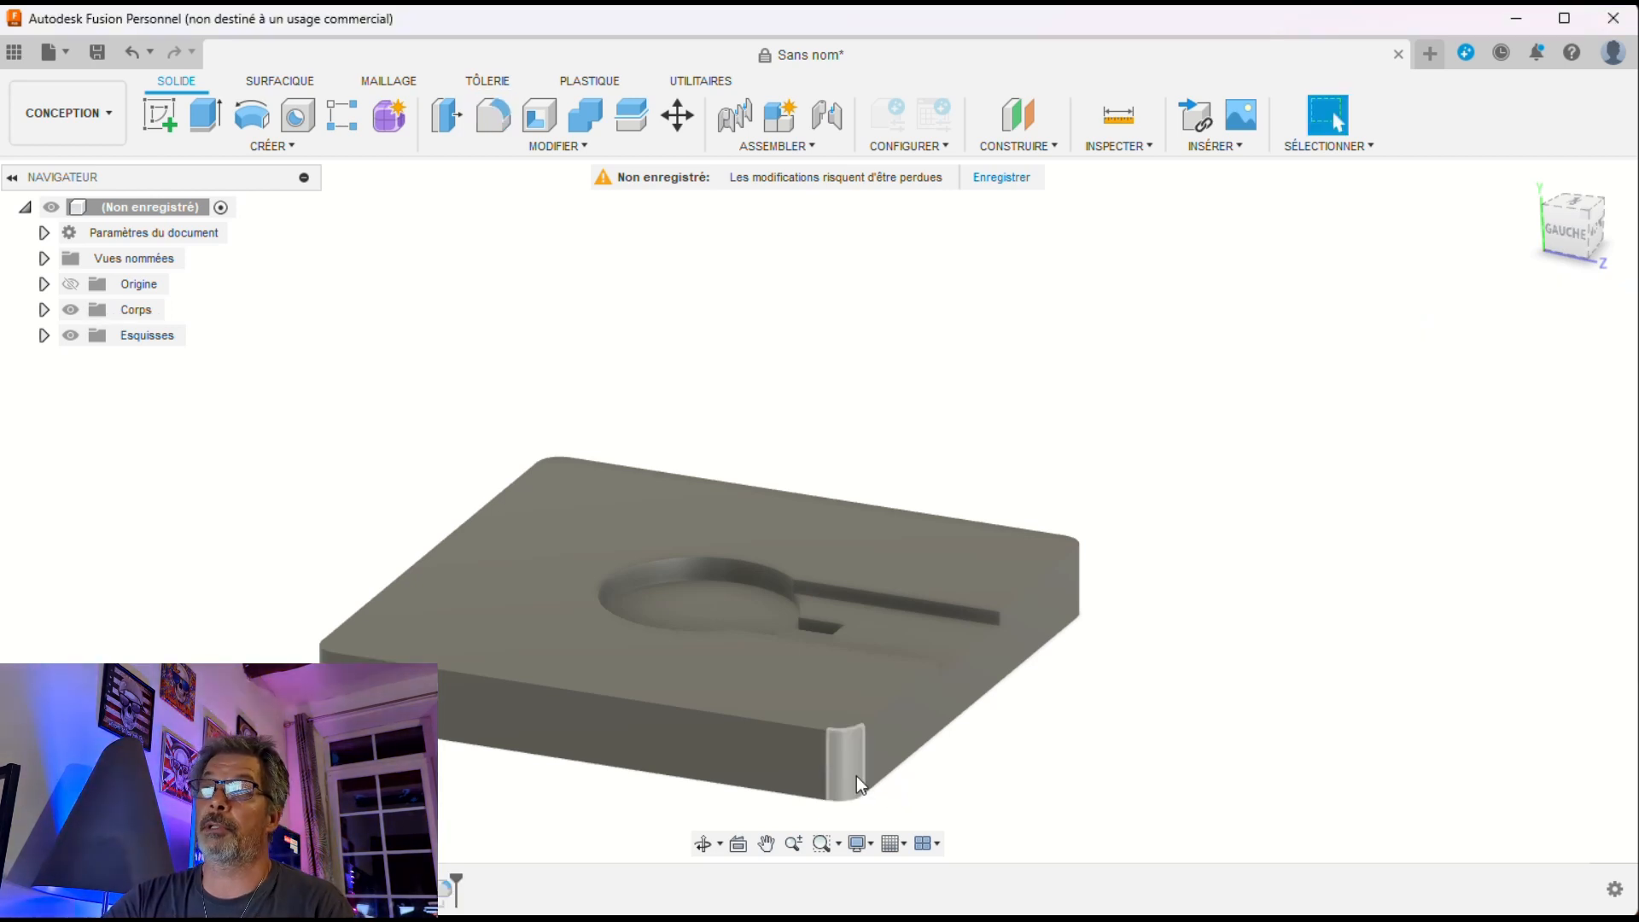
middle_click_drag(1511, 256, 1526, 294, "shift")
mouse_move(1526, 294)
left_mouse_down()
mouse_move(1586, 323)
mouse_move(1572, 334)
mouse_move(1555, 258)
mouse_move(1534, 289)
mouse_move(1563, 333)
left_mouse_up()
mouse_move(1598, 245)
left_mouse_down()
mouse_move(1589, 207)
mouse_move(1584, 235)
left_mouse_up()
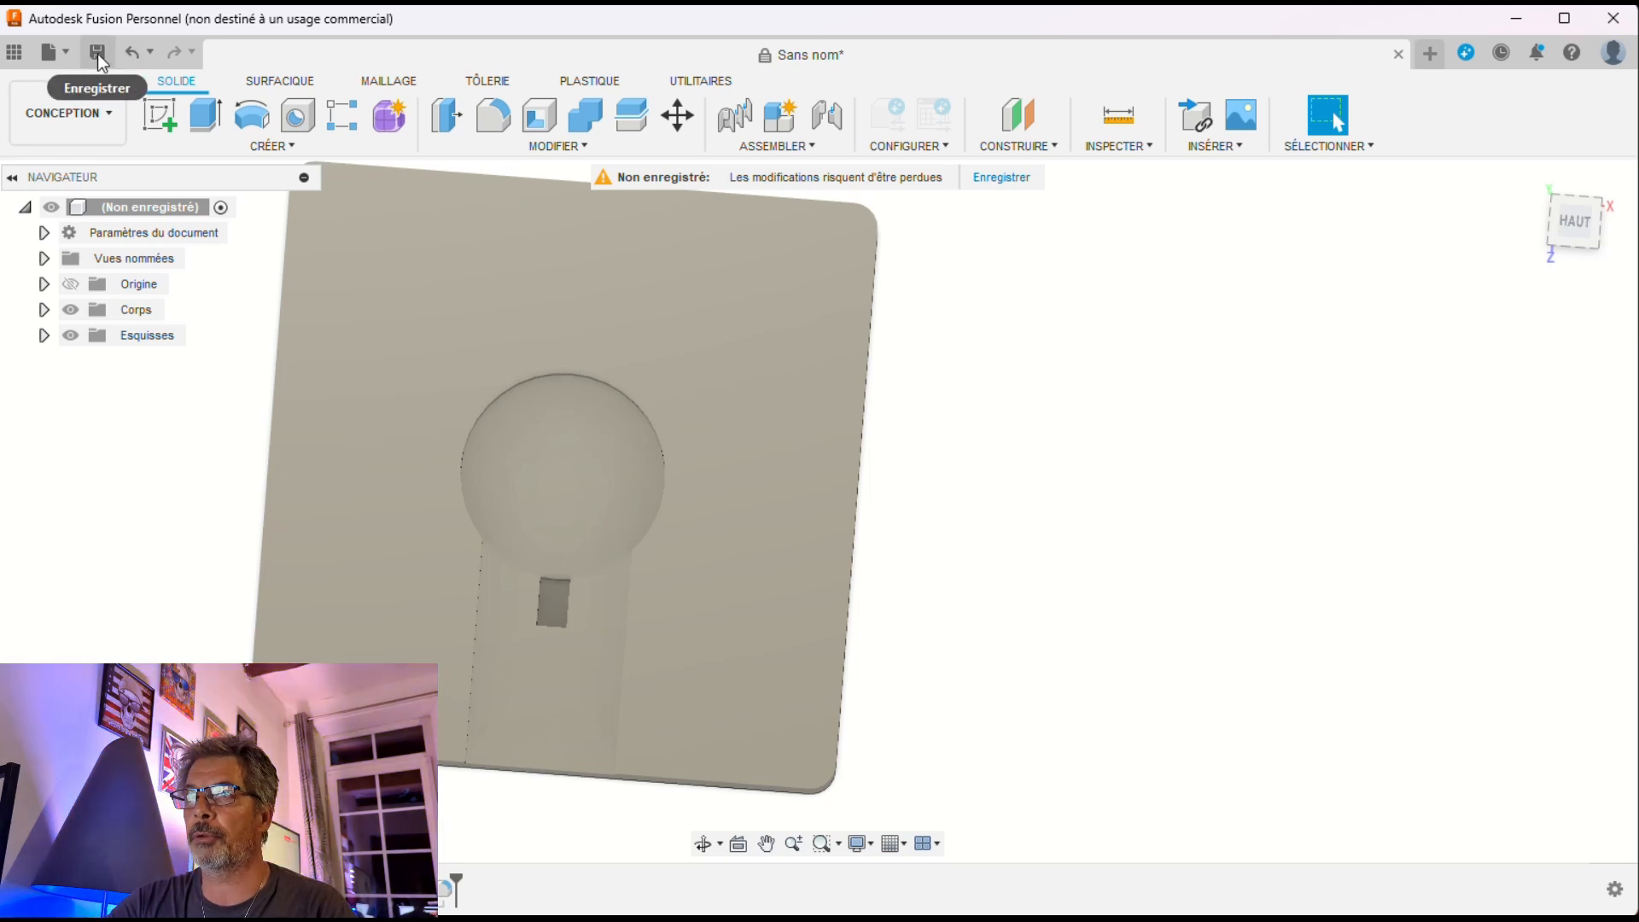
- Start saving the whole component as a mesh in binary STL format, with millimetre units and high refinement
right_click(114, 248)
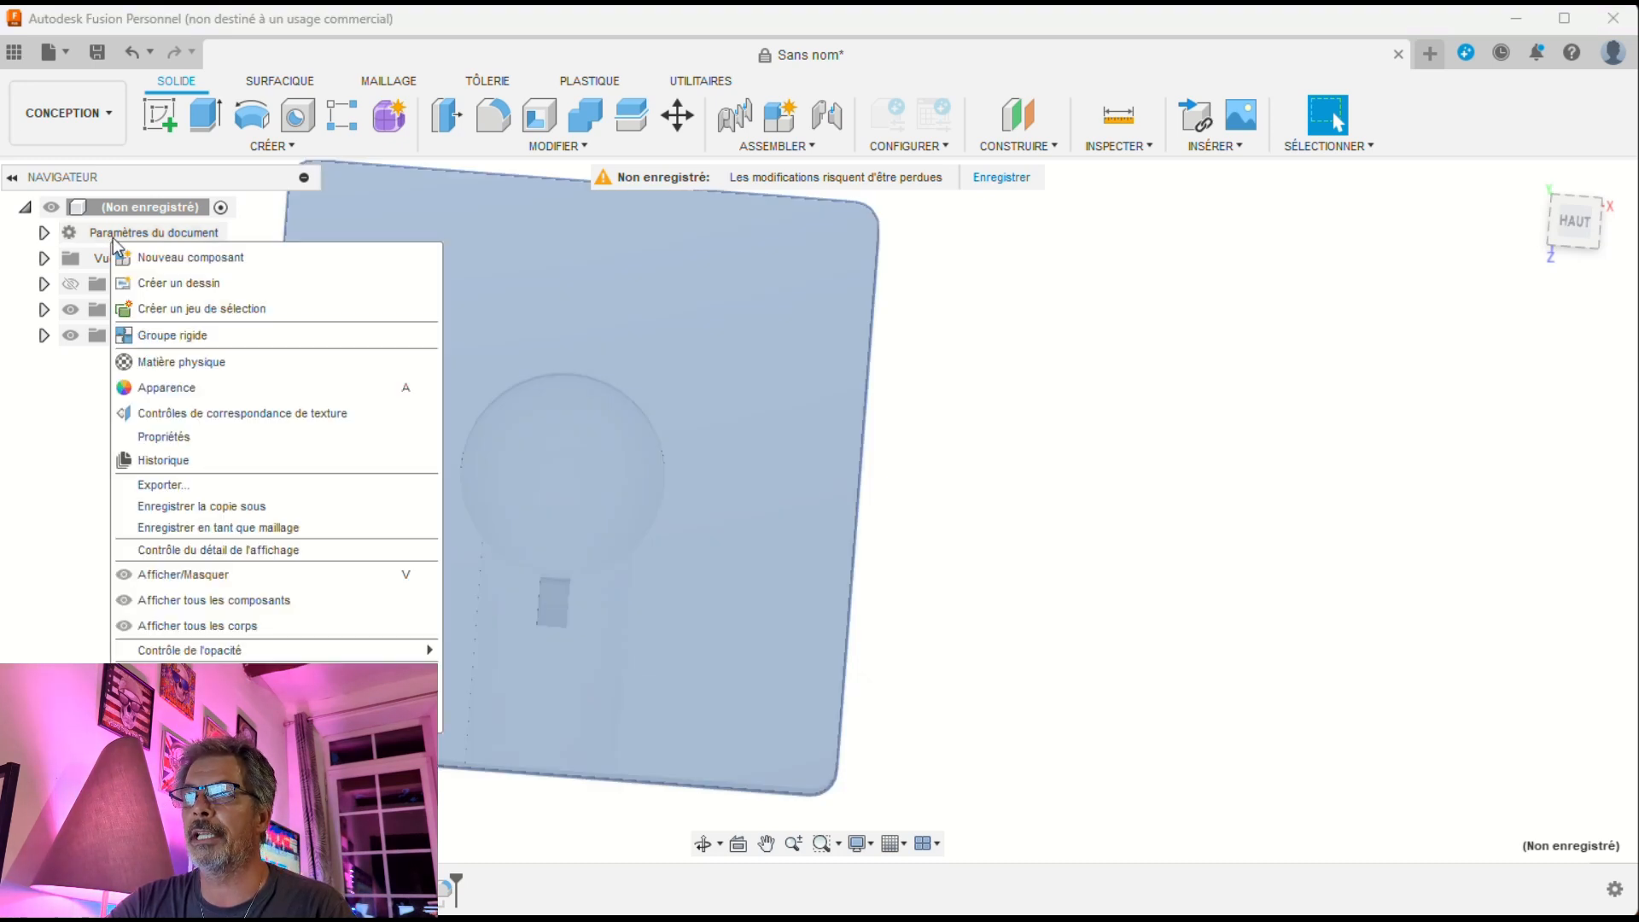
left_click(171, 529)
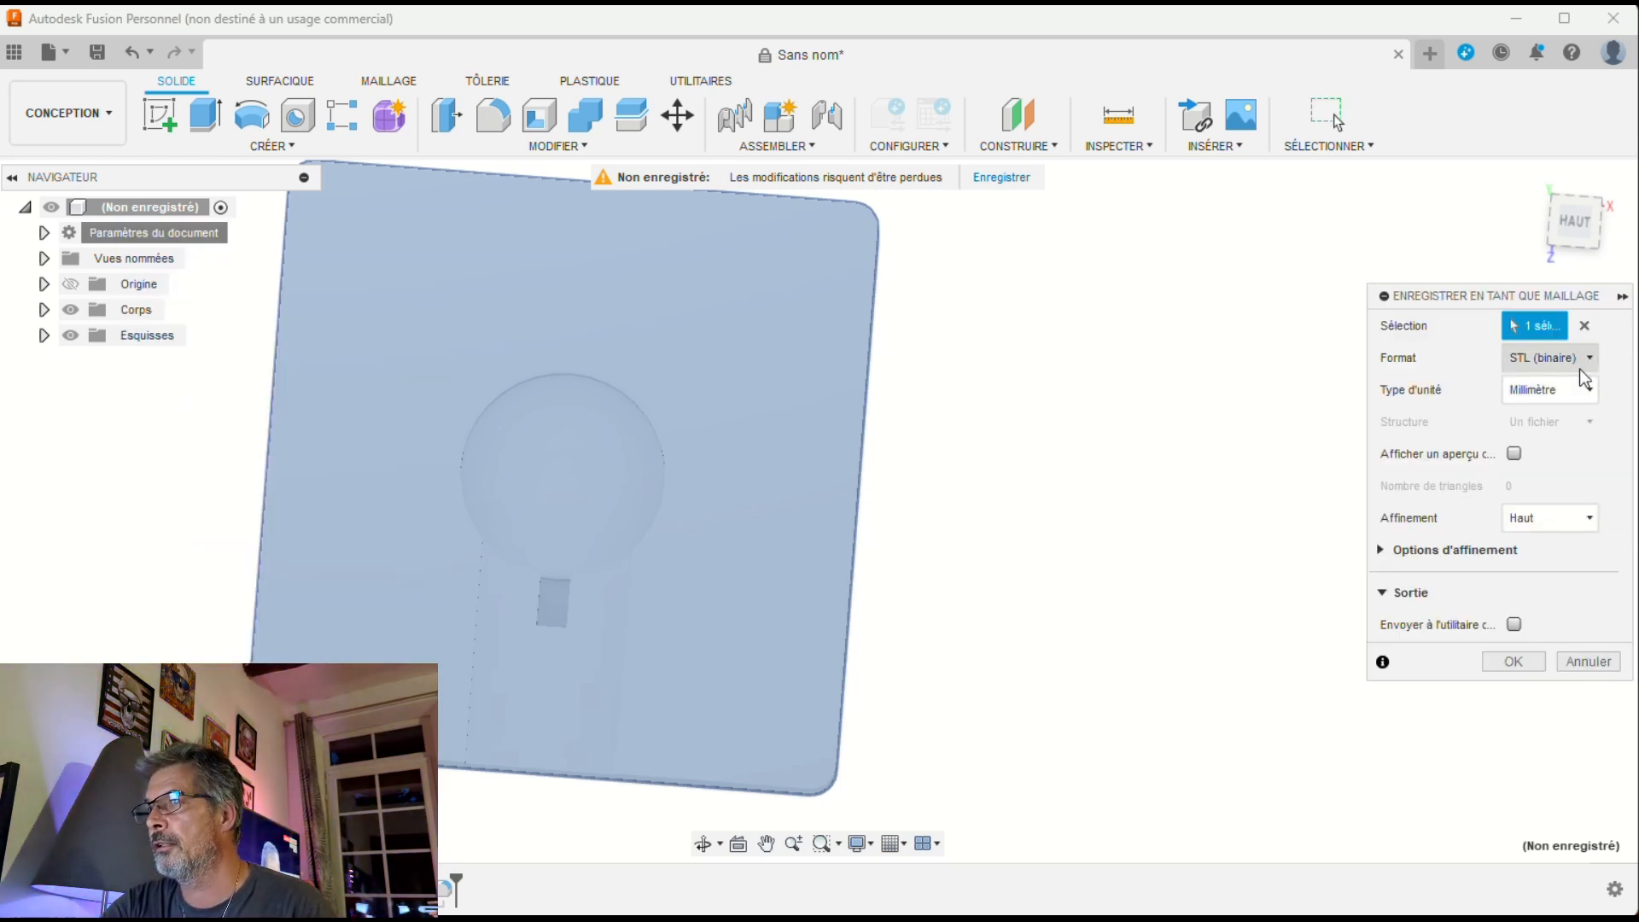
left_click(1523, 663)
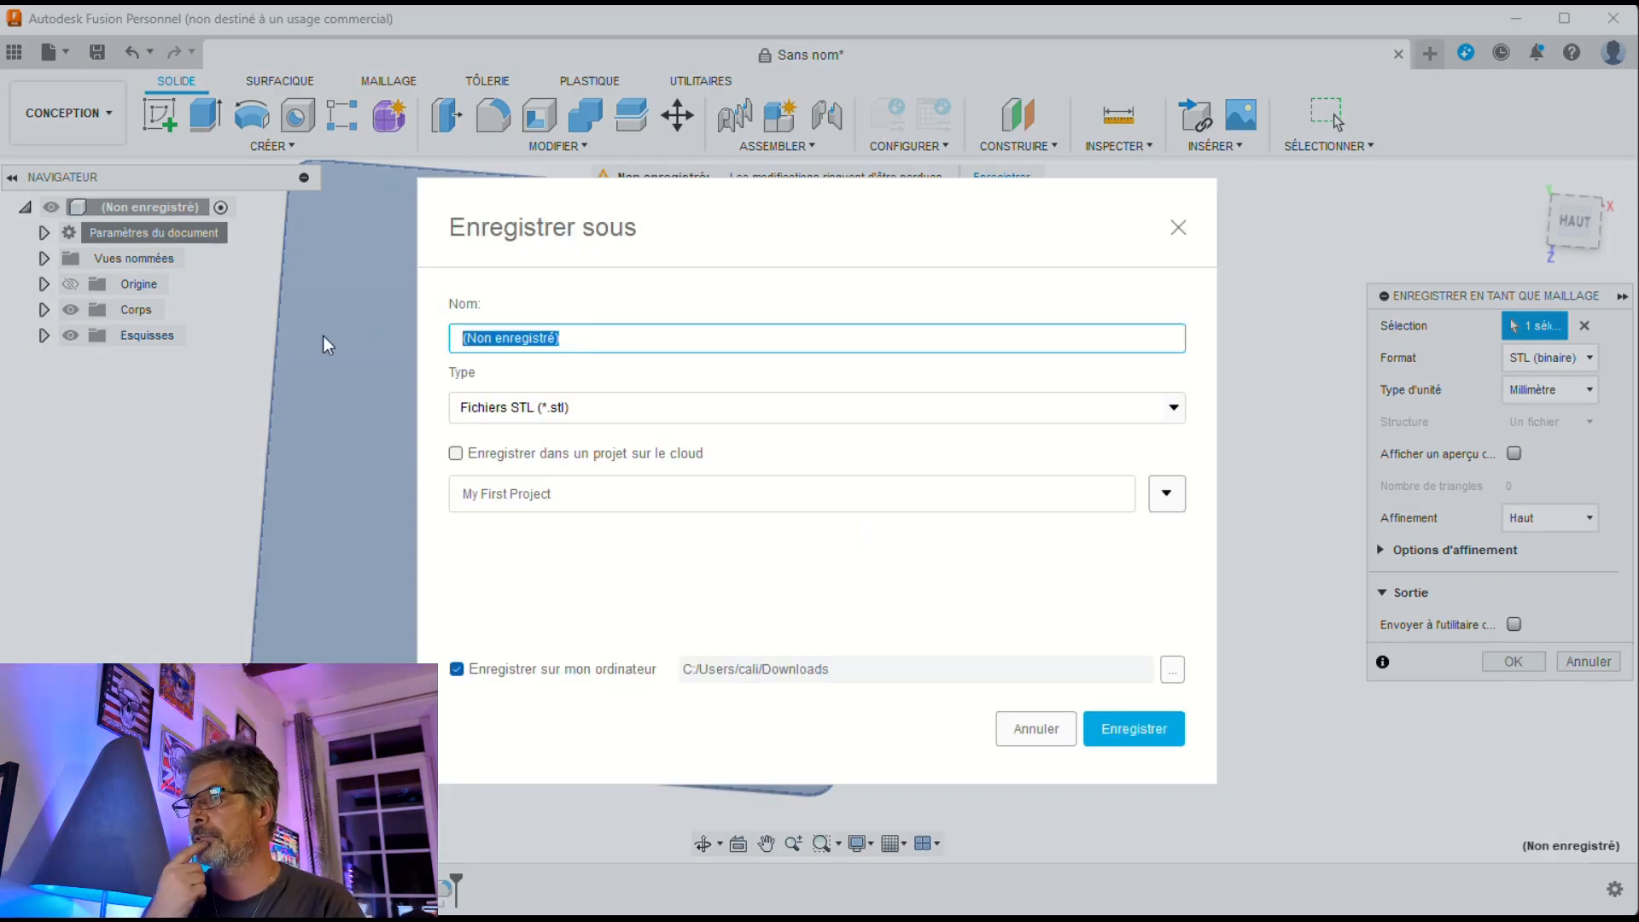
- Name the STL file PORTE CLEF GUIDE and save it to the computer's Downloads folder, replacing the existing file
type("PO")
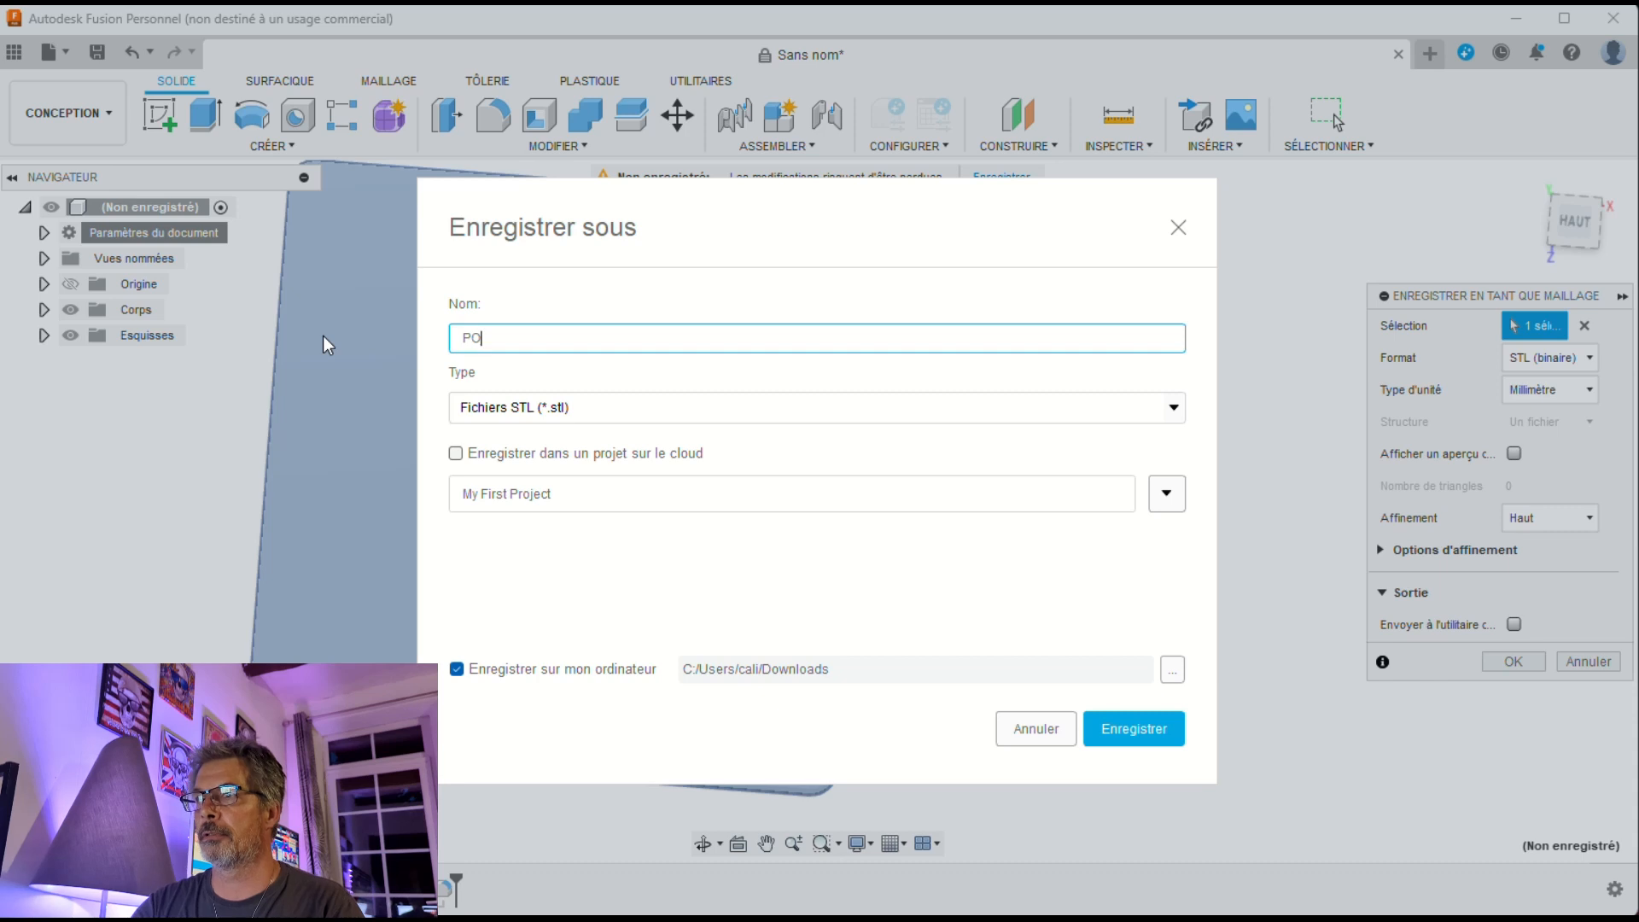
type("RTE ")
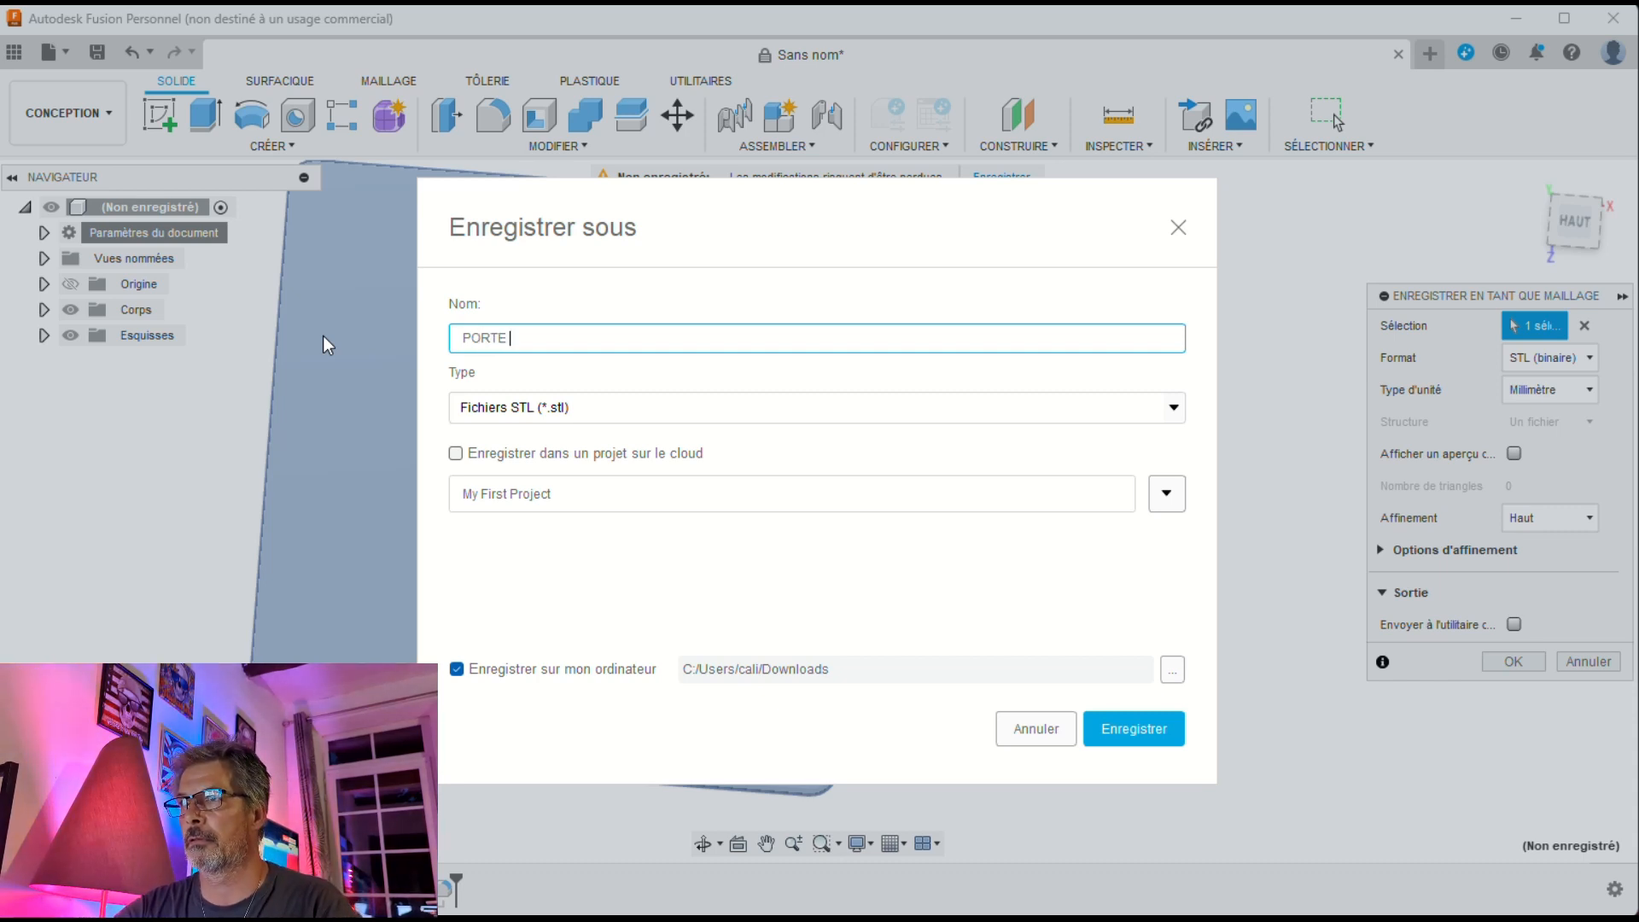
type("CLEF GY")
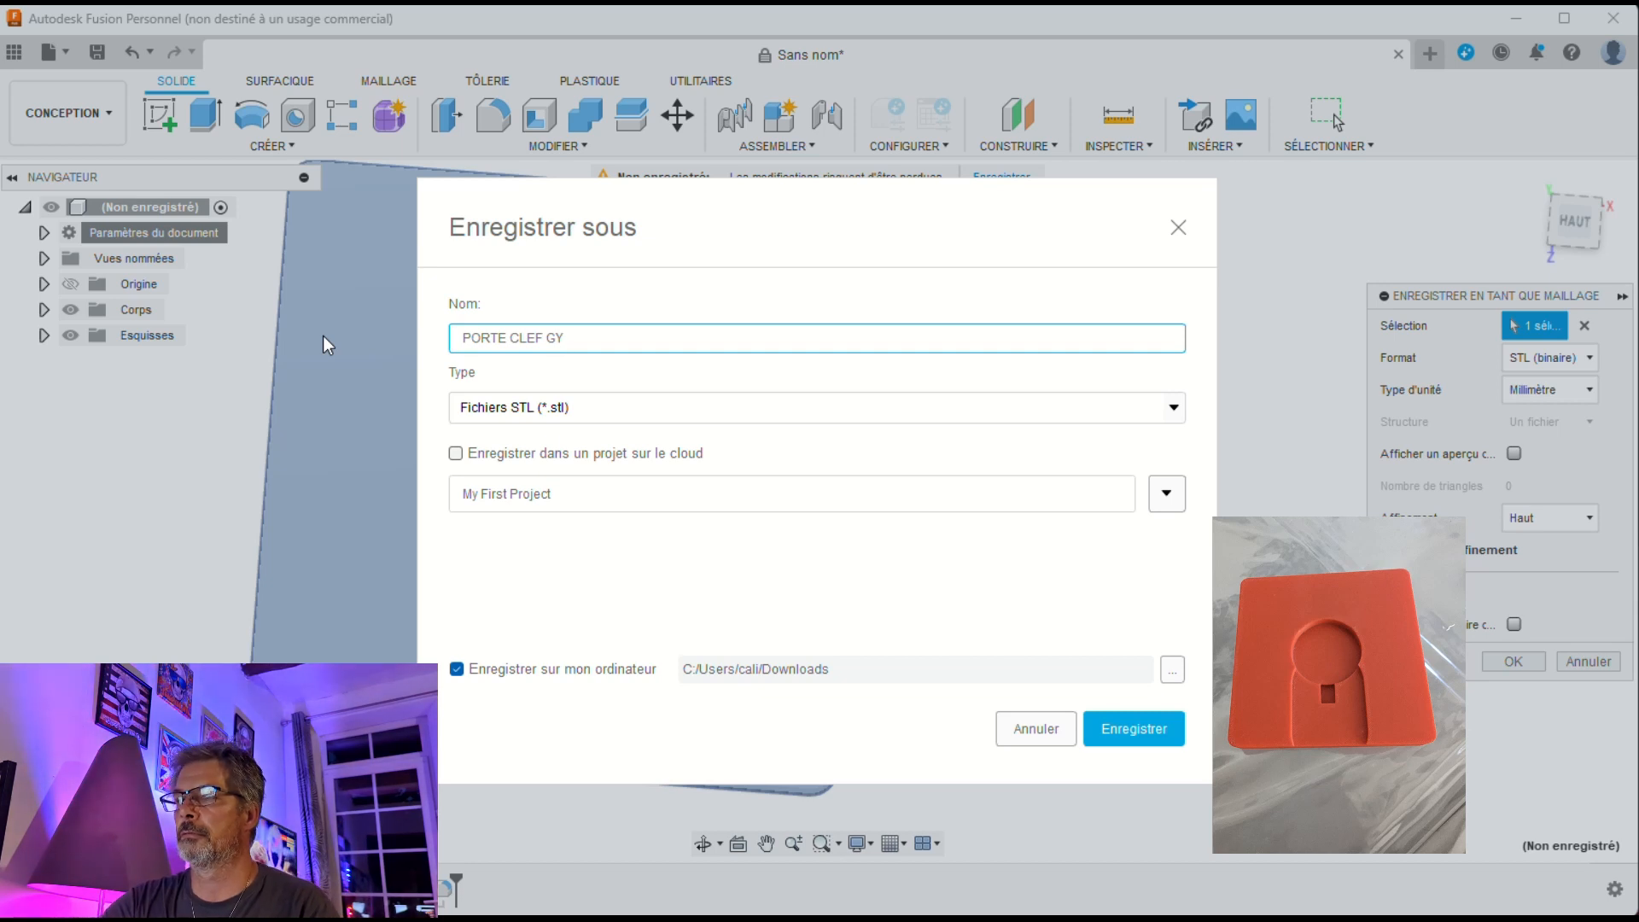
key("BackSpace")
type("UIDE")
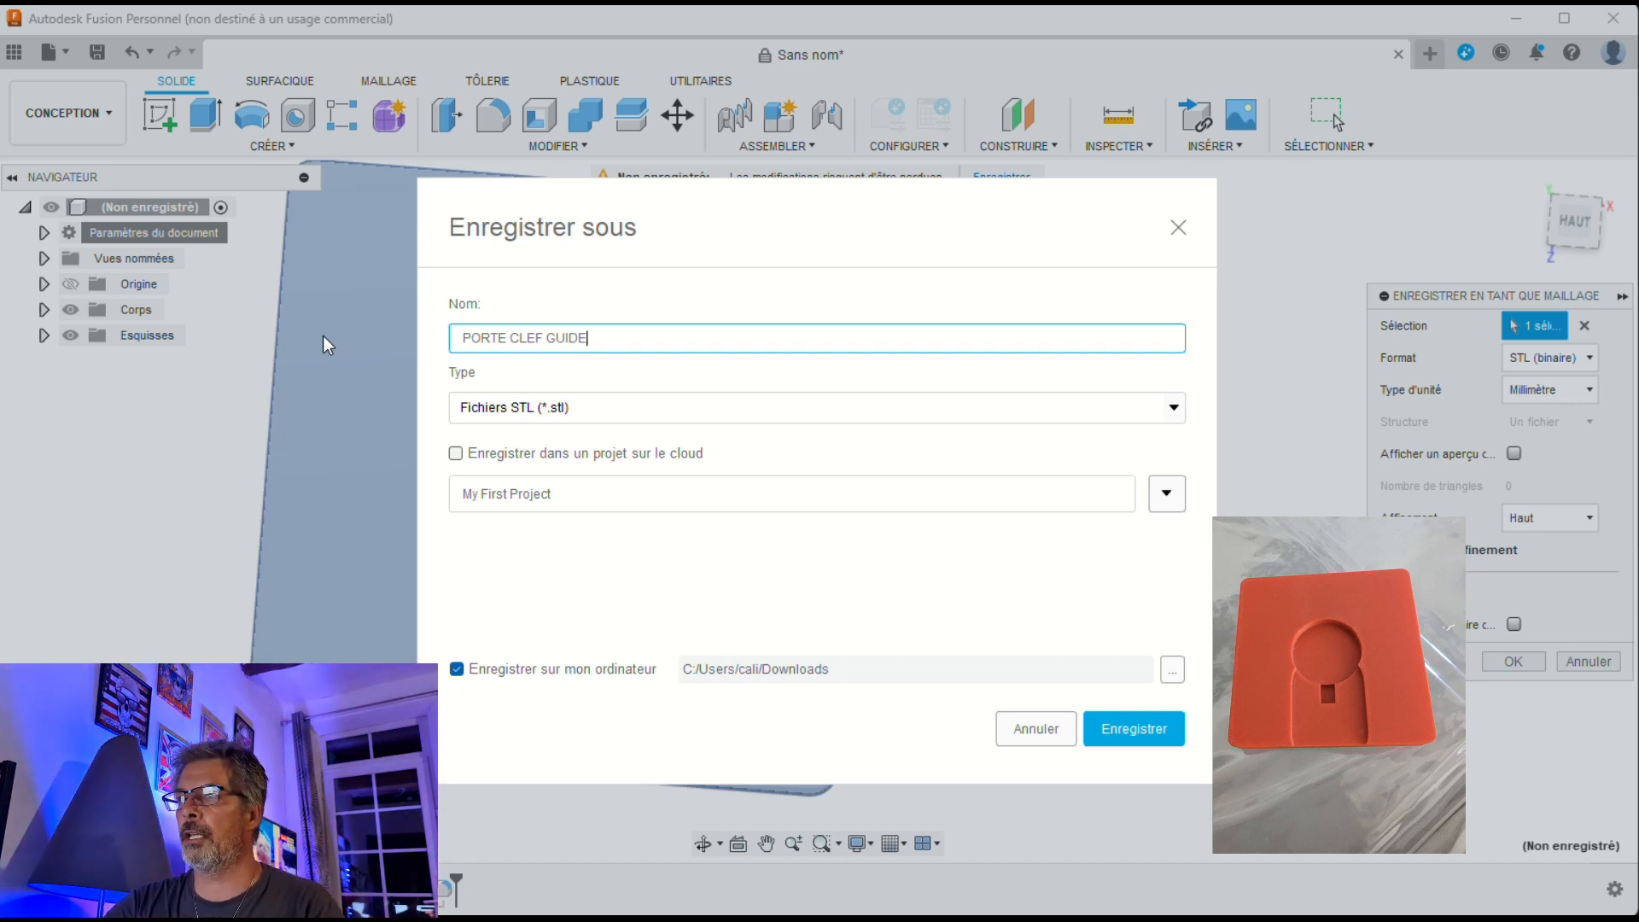
left_click(1120, 727)
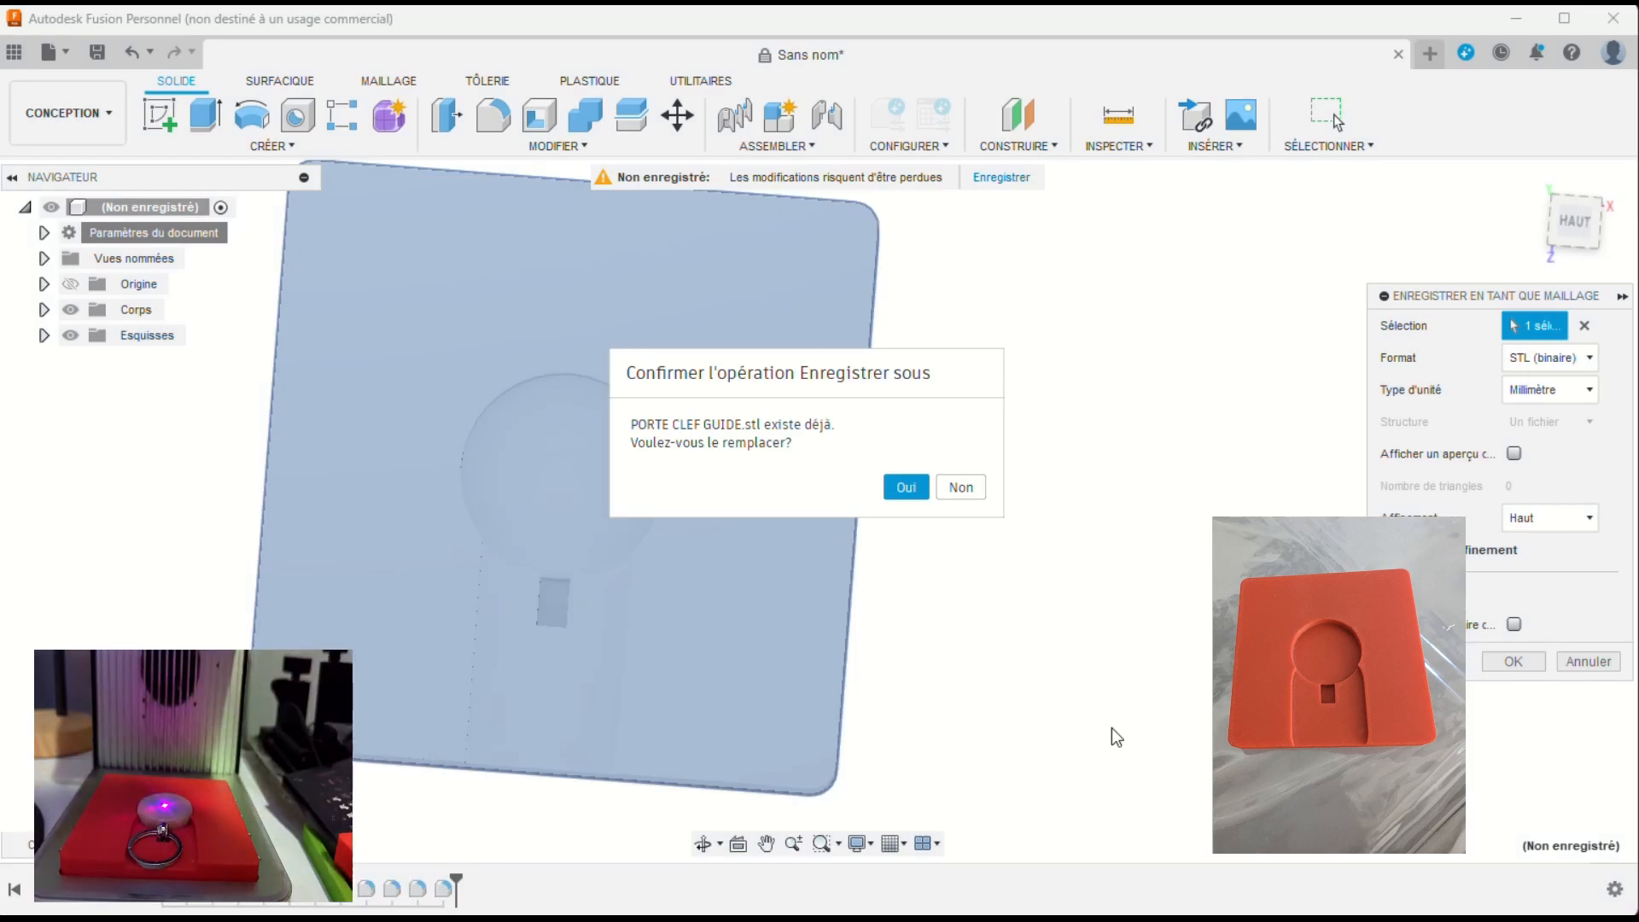
left_click(905, 485)
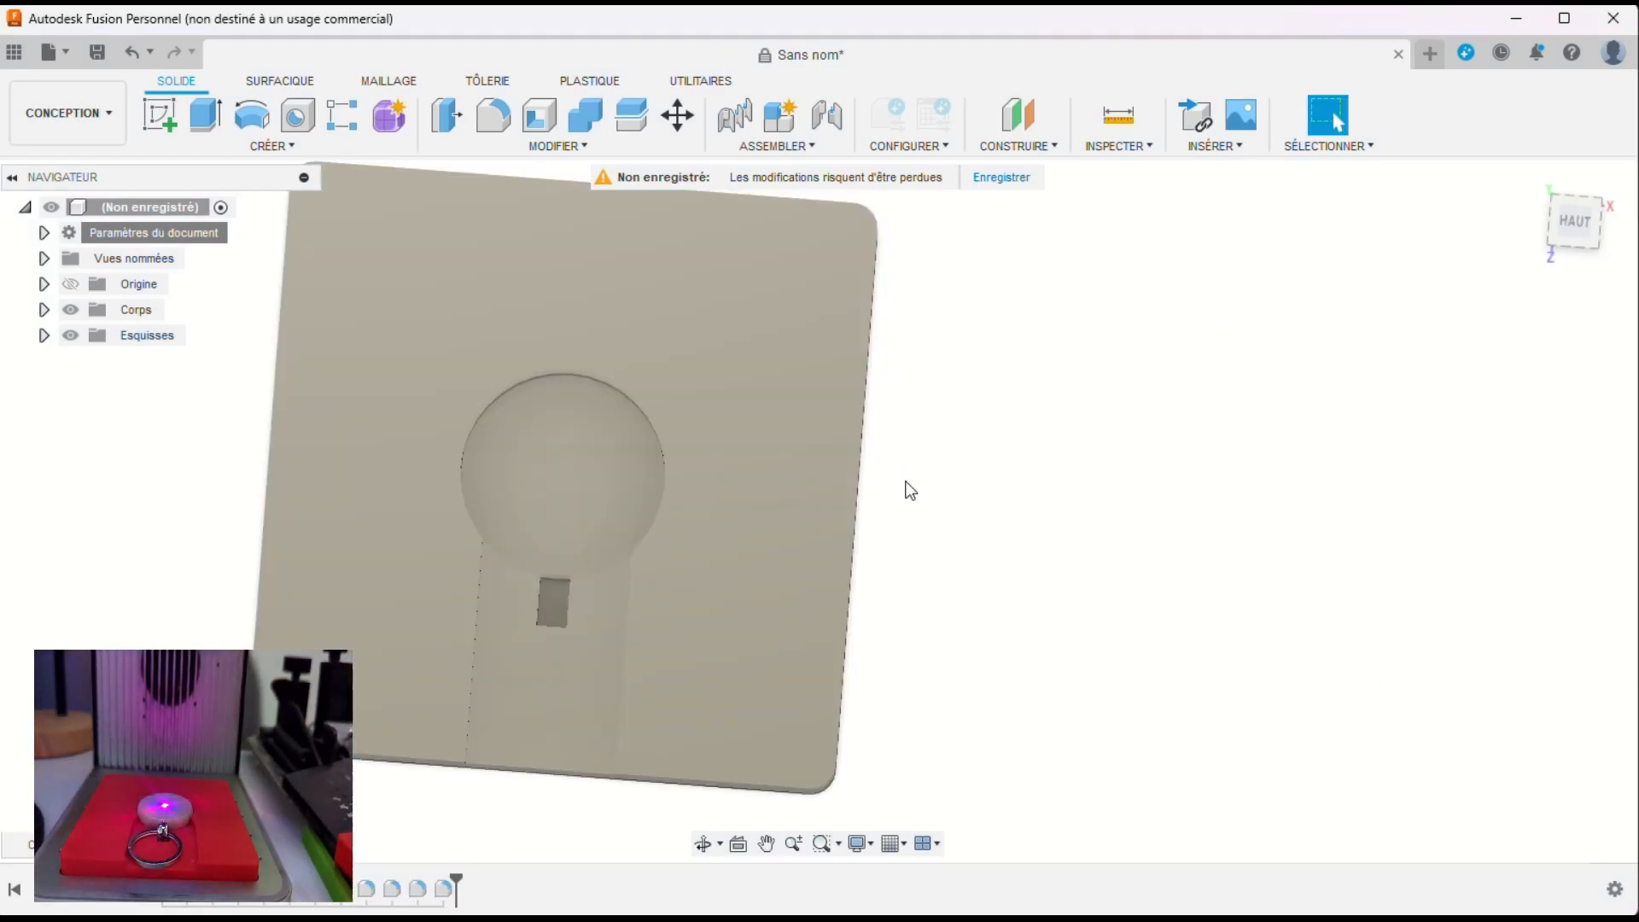